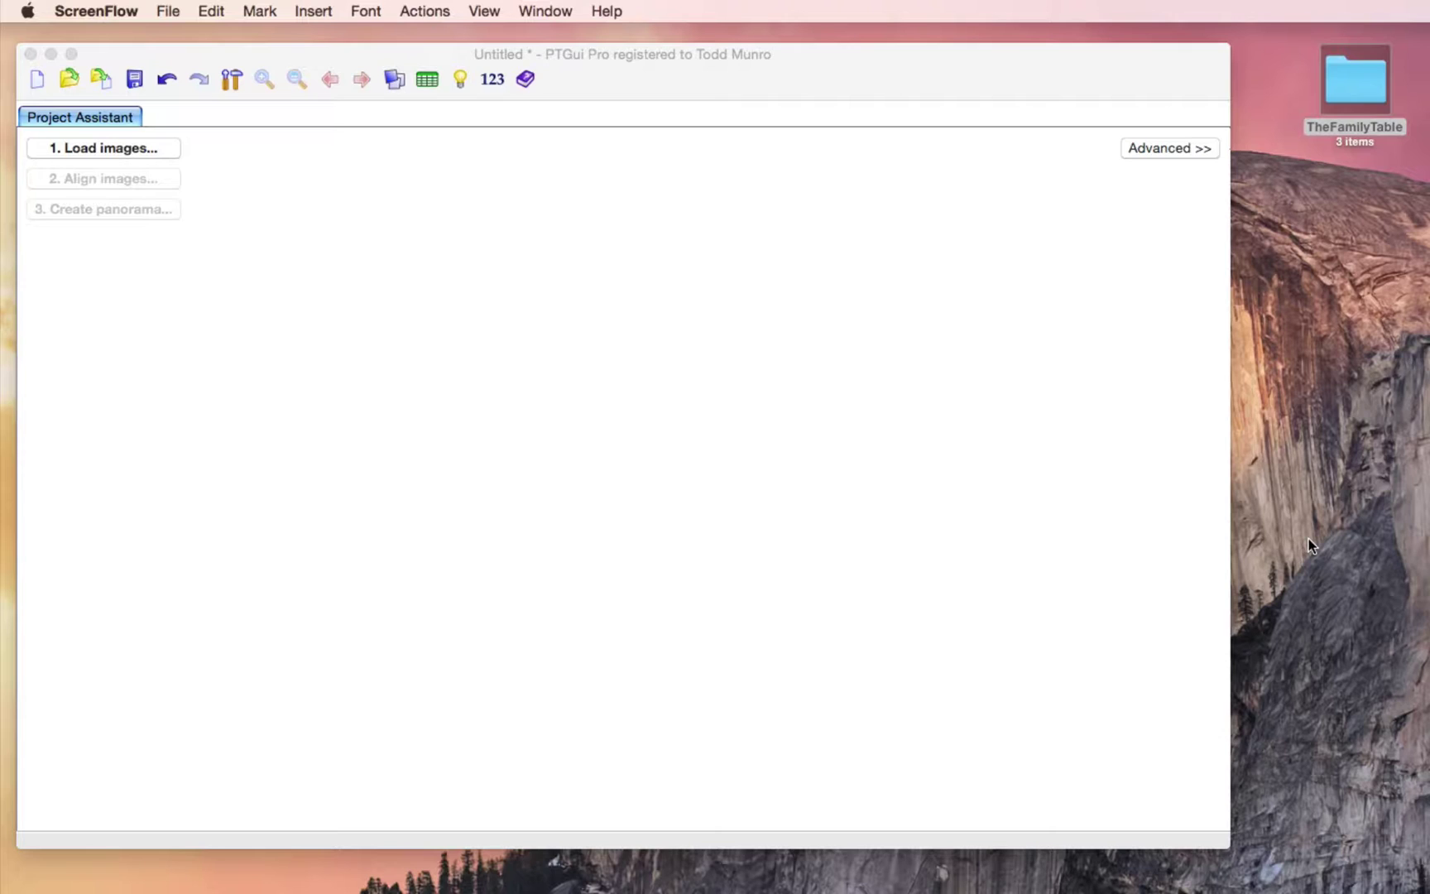
Activate the empty untitled PTGui Pro project window
{"action": "left_click", "coordinate": [386, 172]}
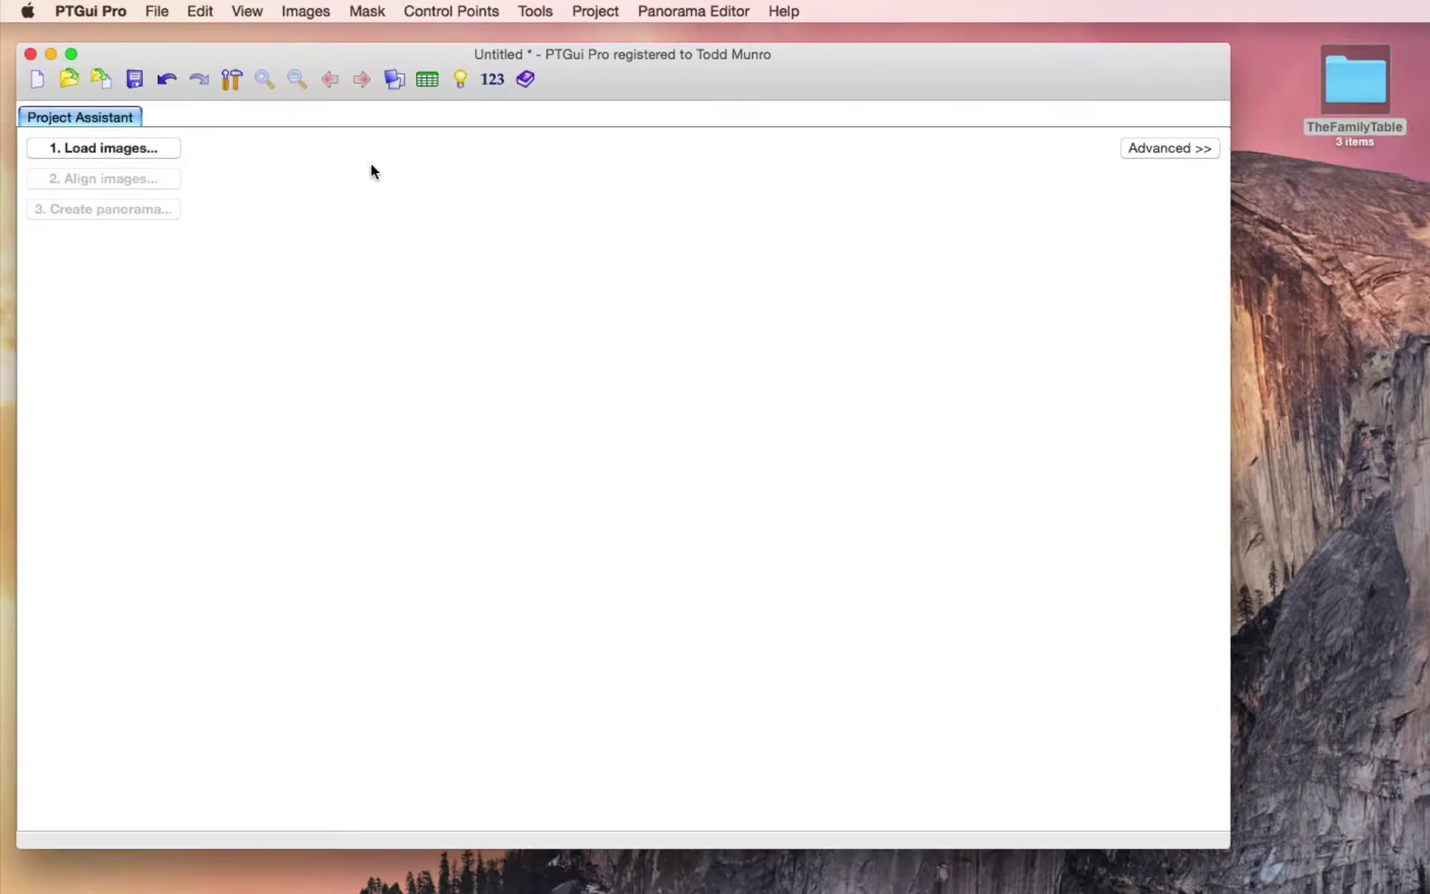
Open Preferences from the PTGui Pro application menu
{"action": "left_click", "coordinate": [96, 12]}
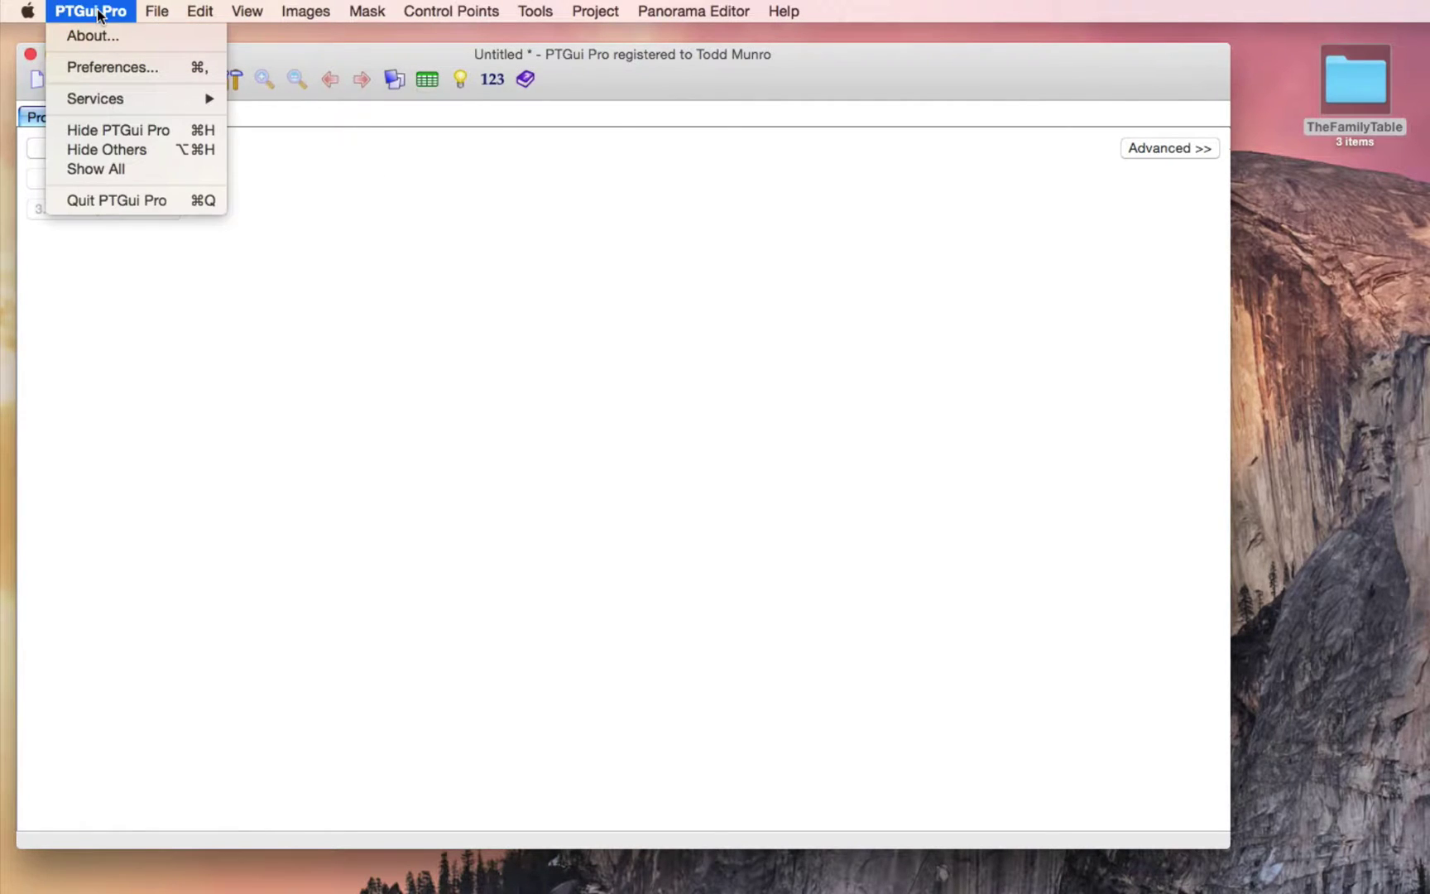
{"action": "left_click", "coordinate": [106, 72]}
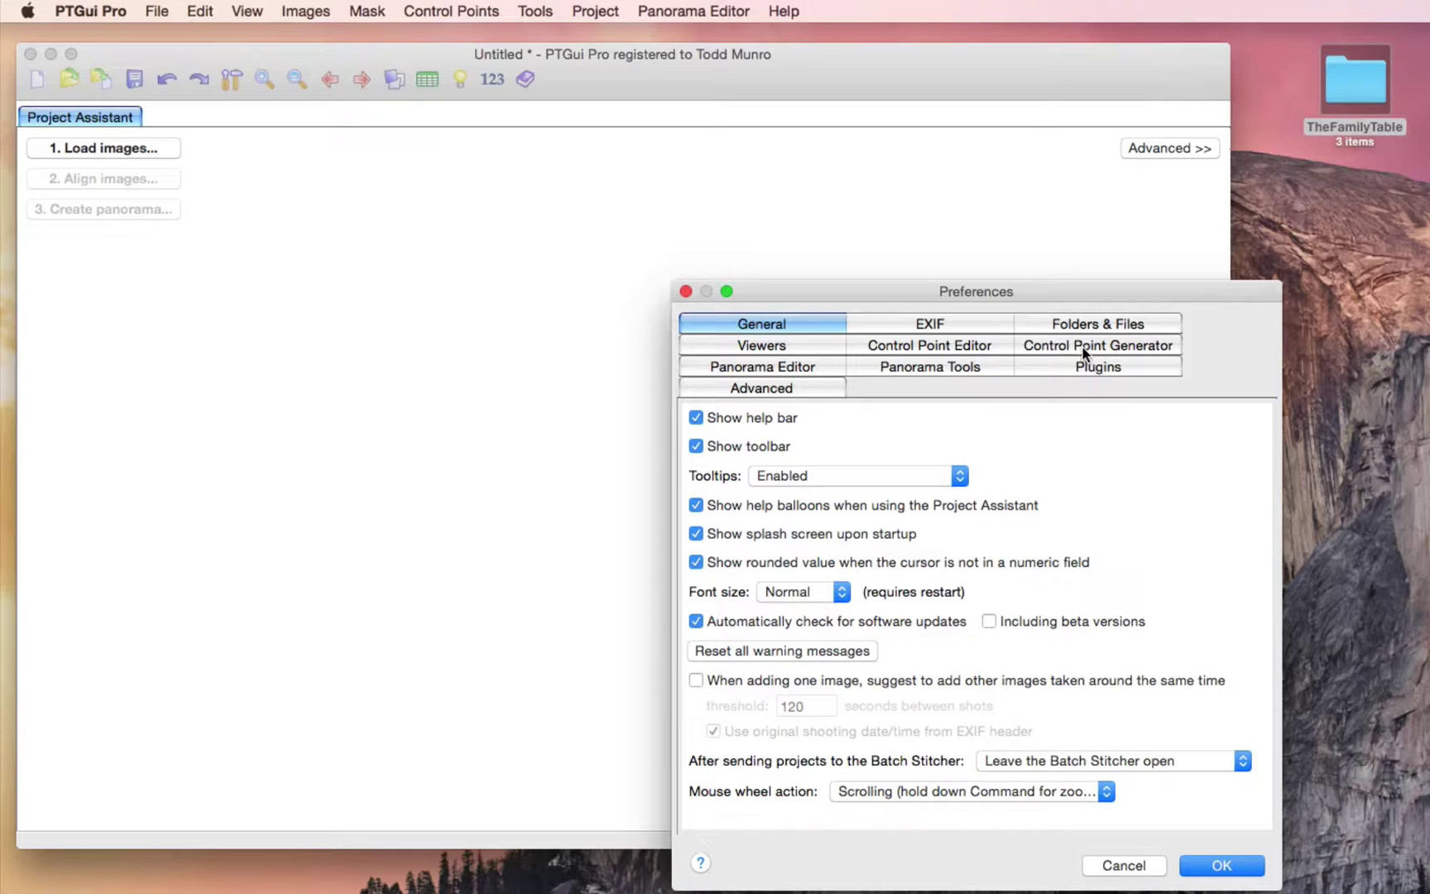
On the Control Point Generator tab, keep 50 points per image pair and 20000 per project
{"action": "left_click", "coordinate": [1084, 349]}
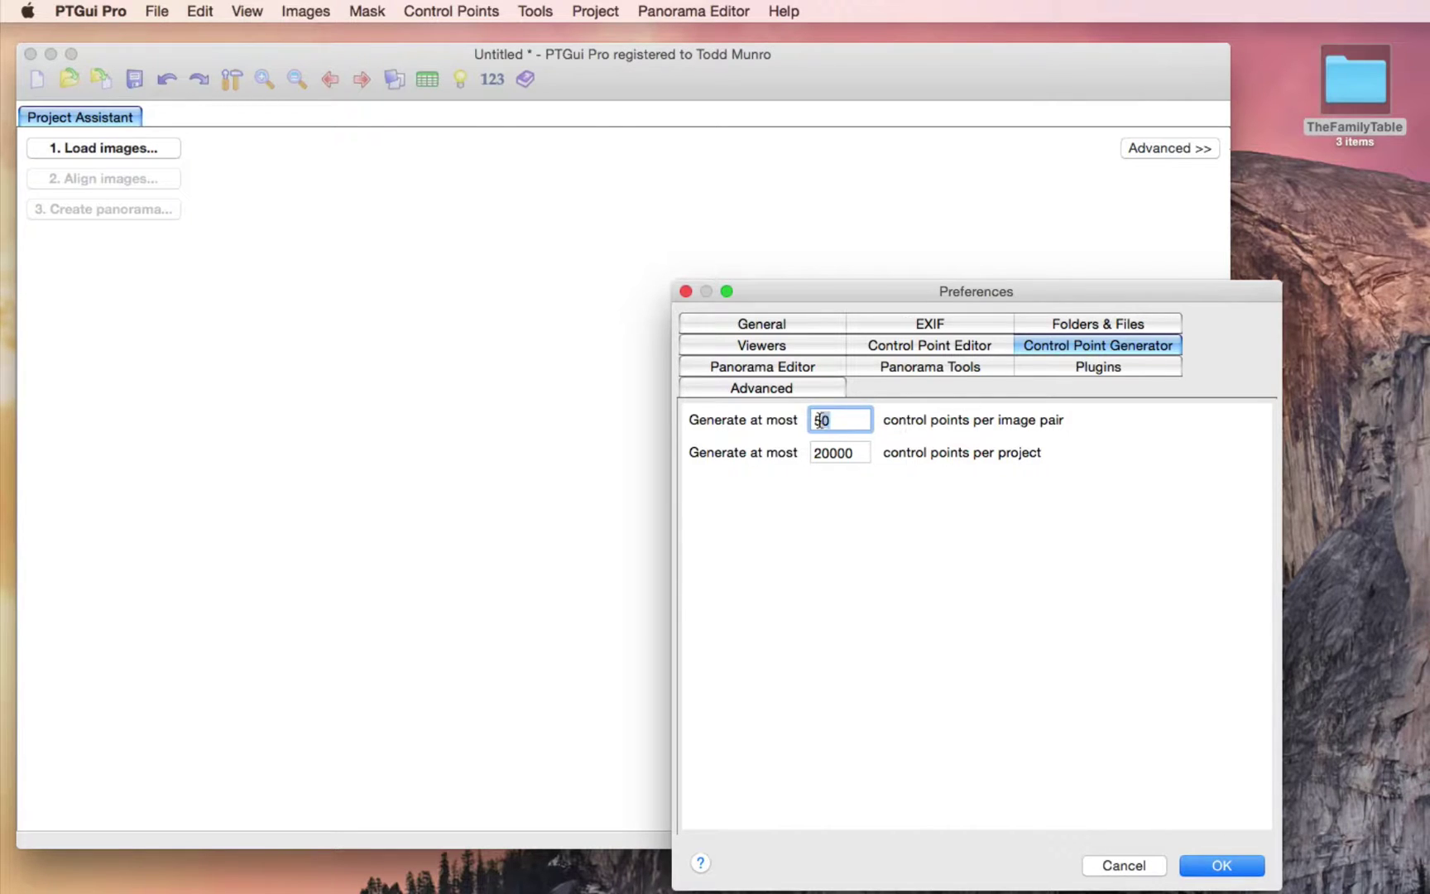
{"action": "type", "text": "15"}
{"action": "double_click", "coordinate": [854, 453]}
{"action": "type", "text": "8000"}
{"action": "left_click", "coordinate": [890, 564]}
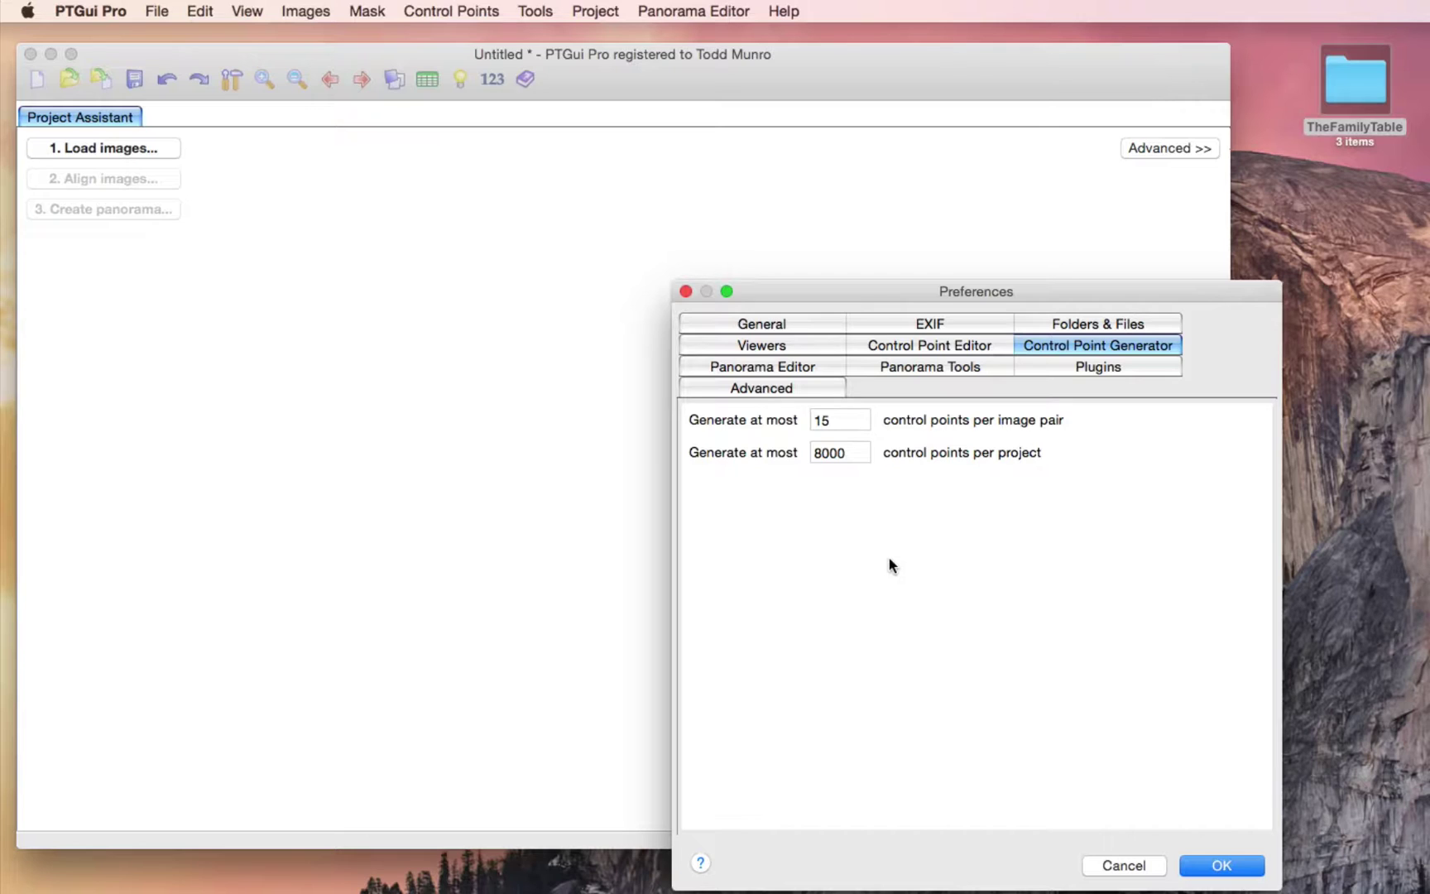
{"action": "double_click", "coordinate": [843, 421]}
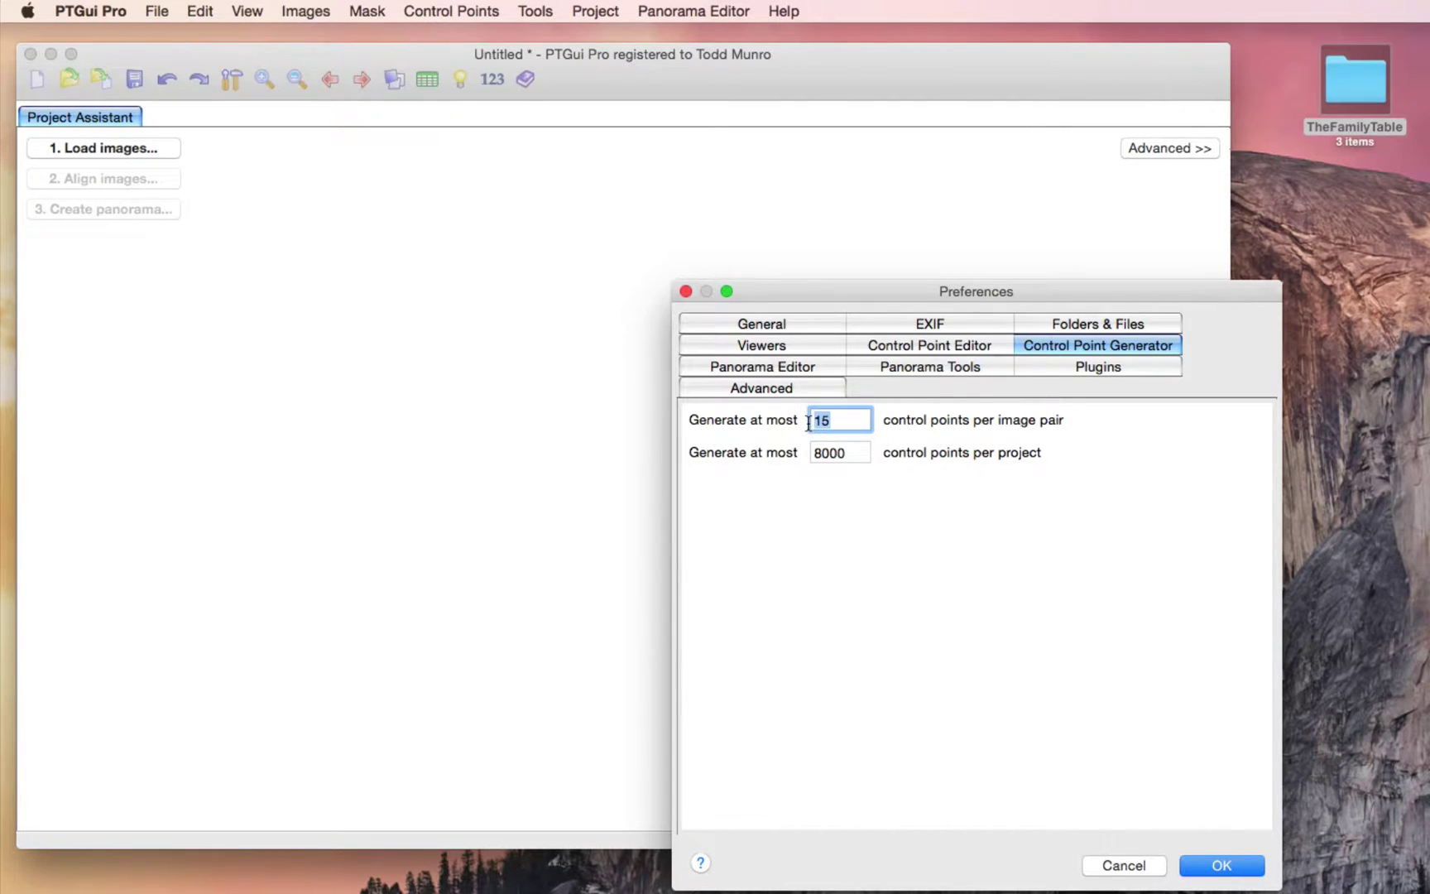
{"action": "type", "text": "50"}
{"action": "double_click", "coordinate": [860, 452]}
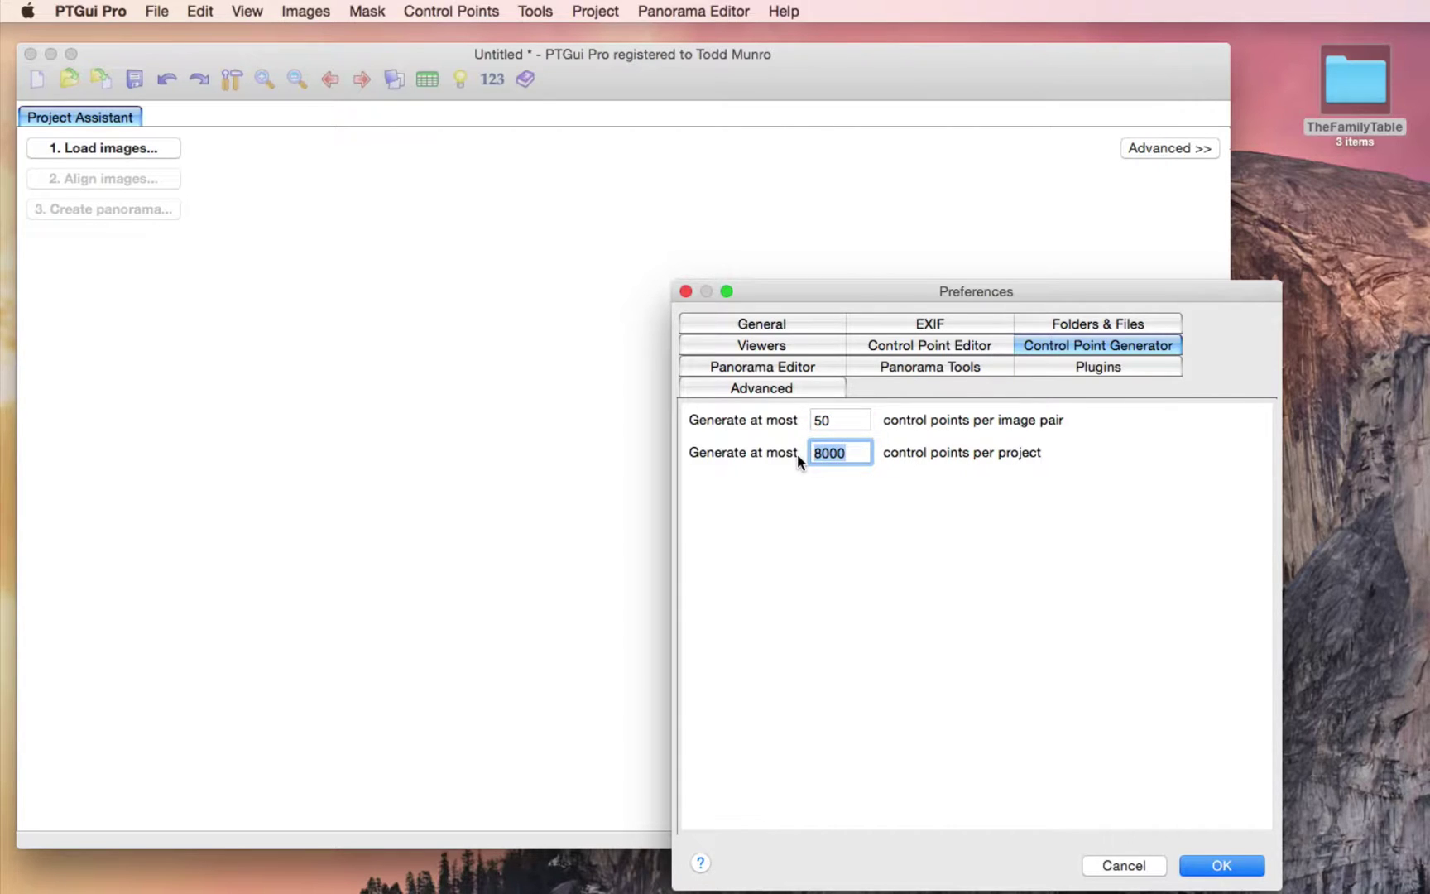
{"action": "type", "text": "20000"}
{"action": "left_click_drag", "start_coordinate": [817, 291], "coordinate": [761, 250]}
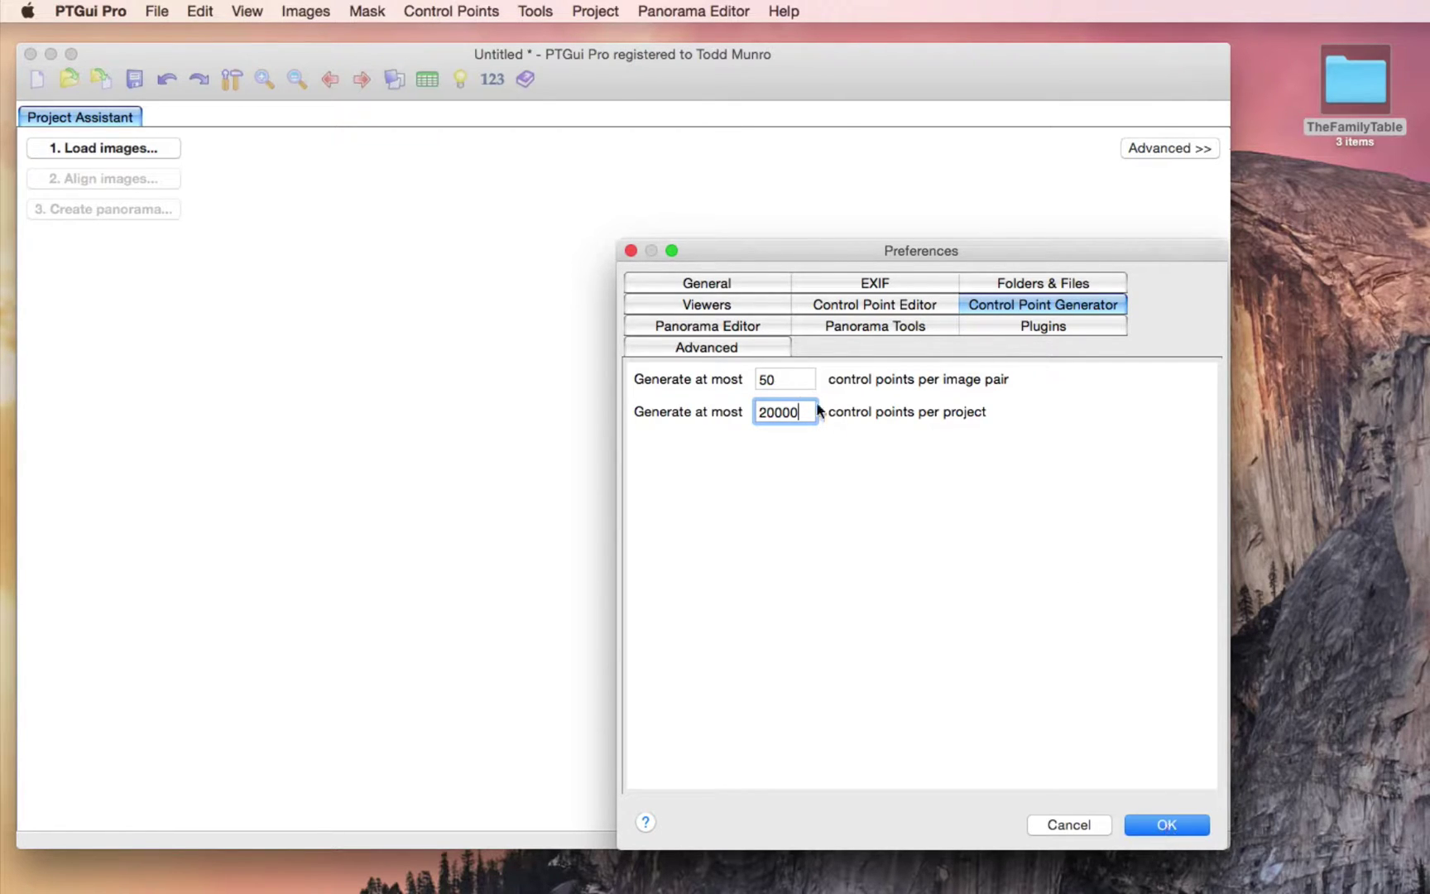
Confirm the preferences, open TheFamilyTable's TFT-Panos folder and preview DSC_0121.JPG
{"action": "left_click", "coordinate": [1168, 827]}
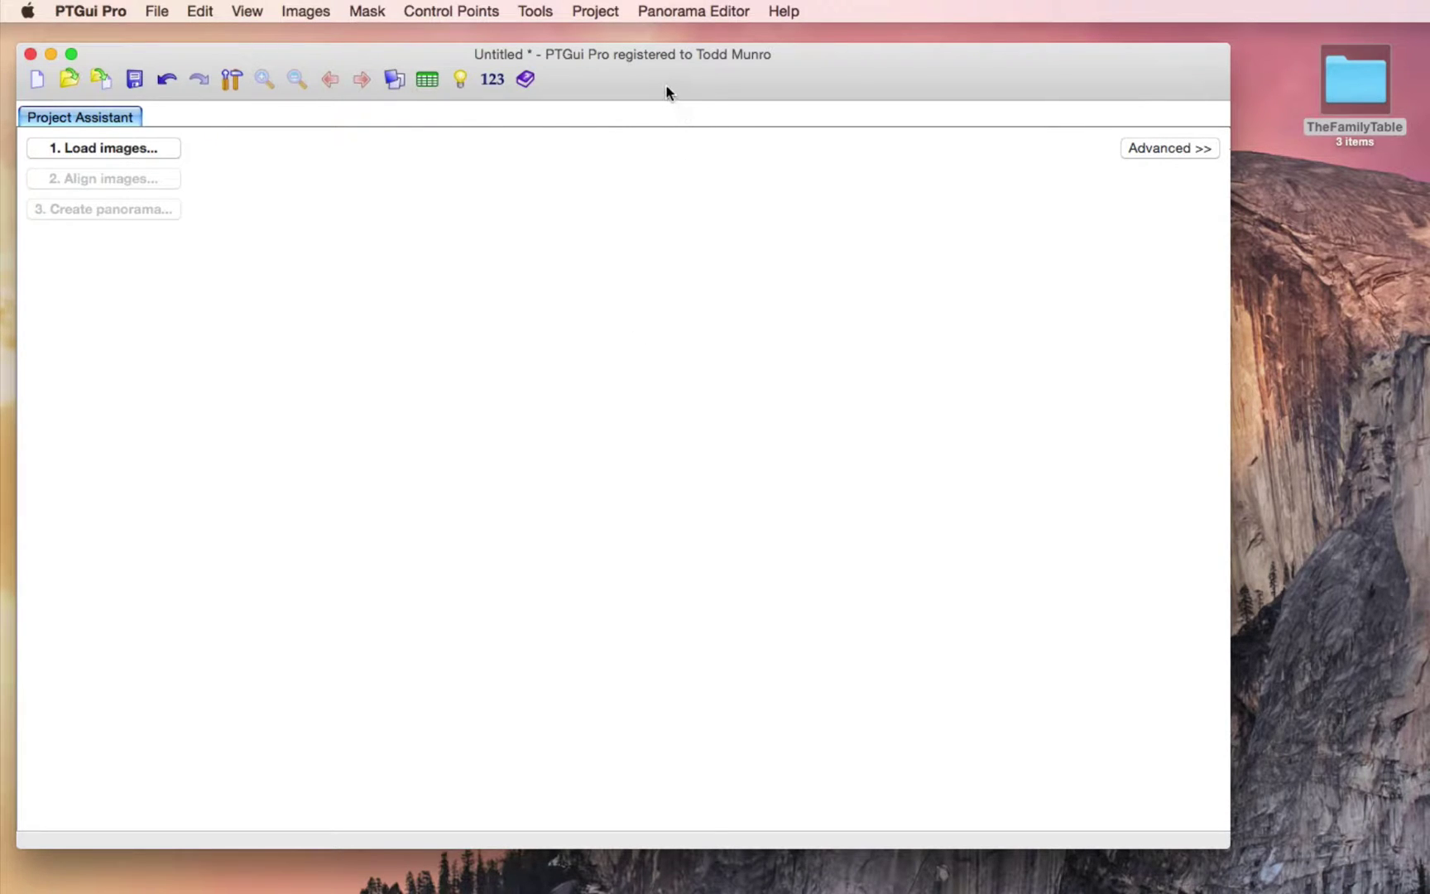
{"action": "left_click", "coordinate": [1359, 88]}
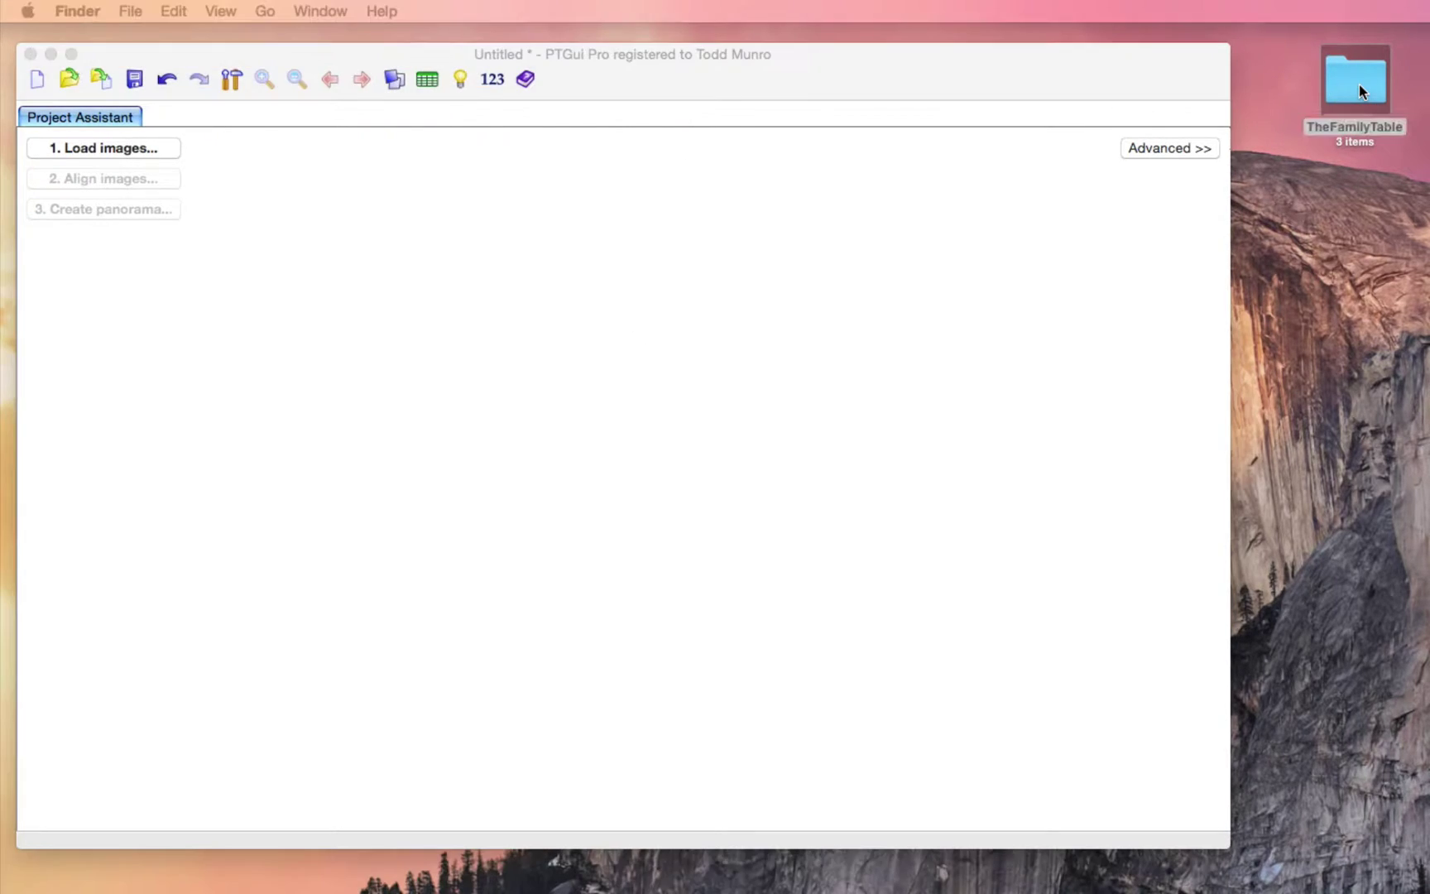
{"action": "key", "text": "super+o"}
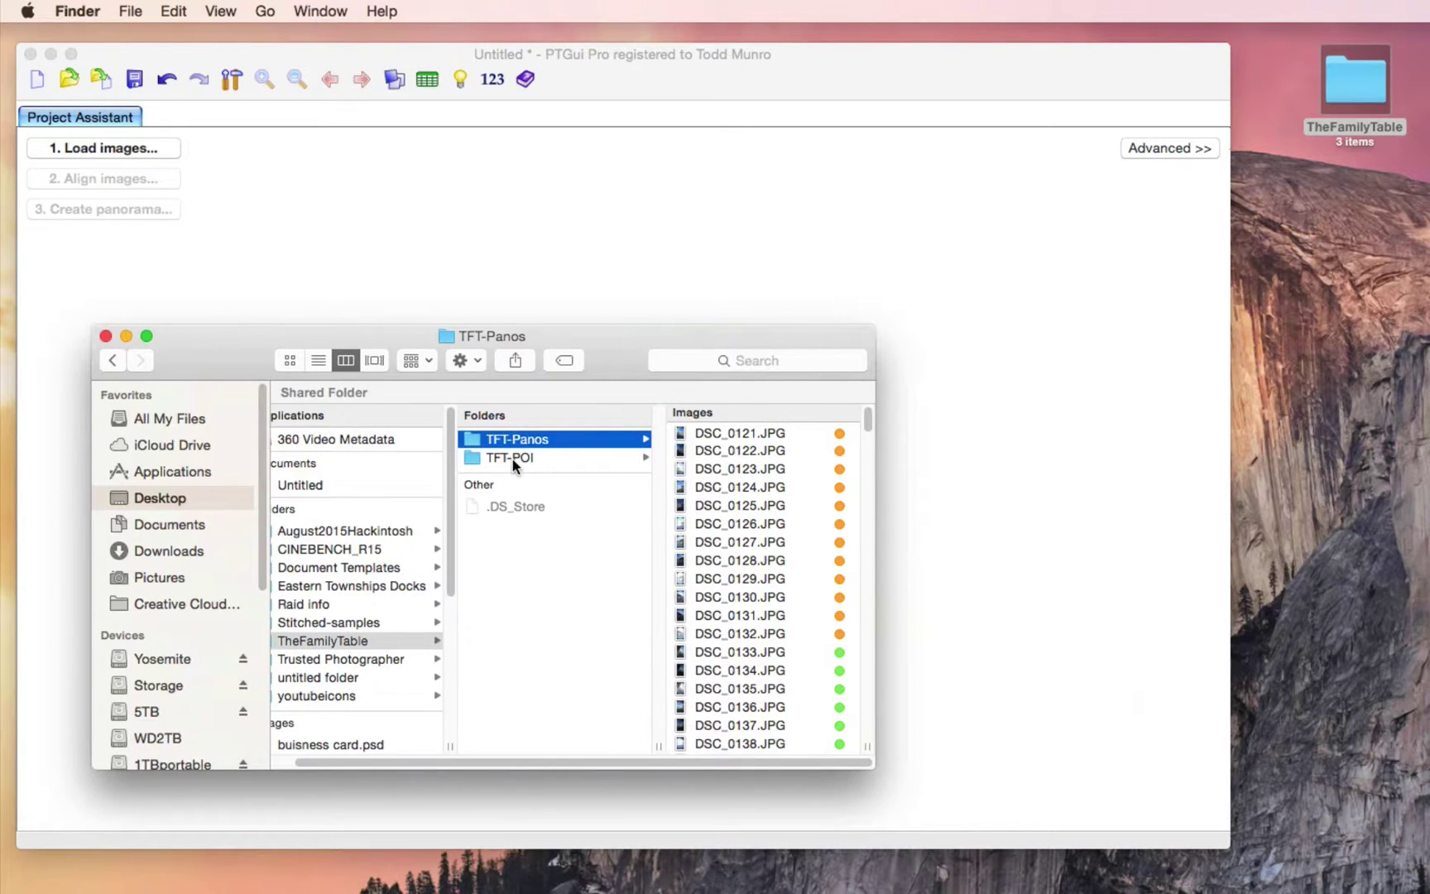
{"action": "left_click", "coordinate": [782, 433]}
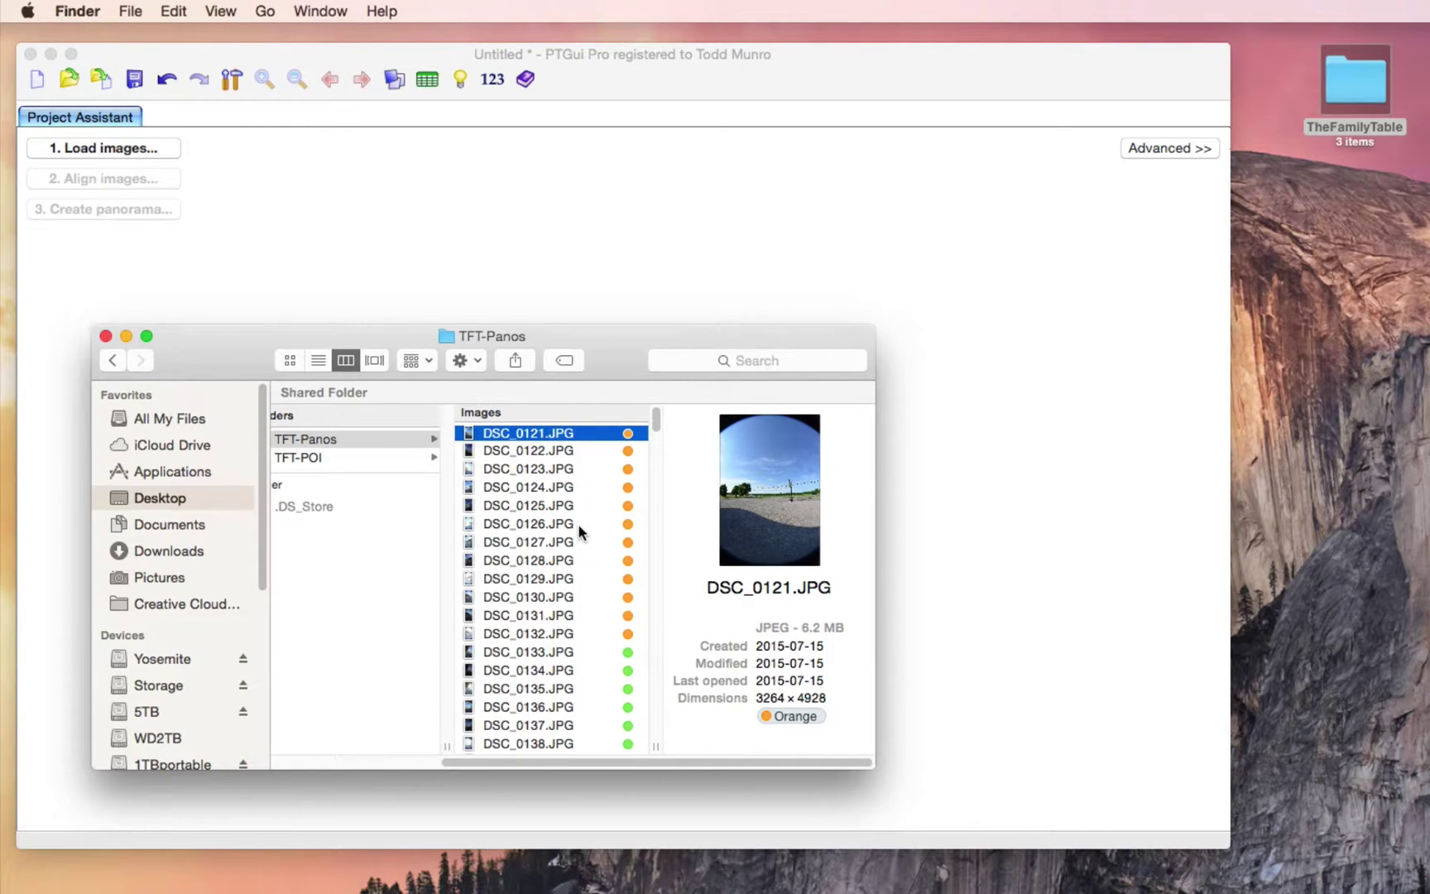
{"action": "scroll", "coordinate": [578, 523], "scroll_direction": "down", "scroll_amount": 2}
{"action": "scroll", "coordinate": [578, 523], "scroll_direction": "down", "scroll_amount": 5}
{"action": "scroll", "coordinate": [577, 523], "scroll_direction": "down", "scroll_amount": 1}
Select the purple-tagged shots DSC_0157 through DSC_0168, dismissing their context menu
{"action": "left_click", "coordinate": [557, 542]}
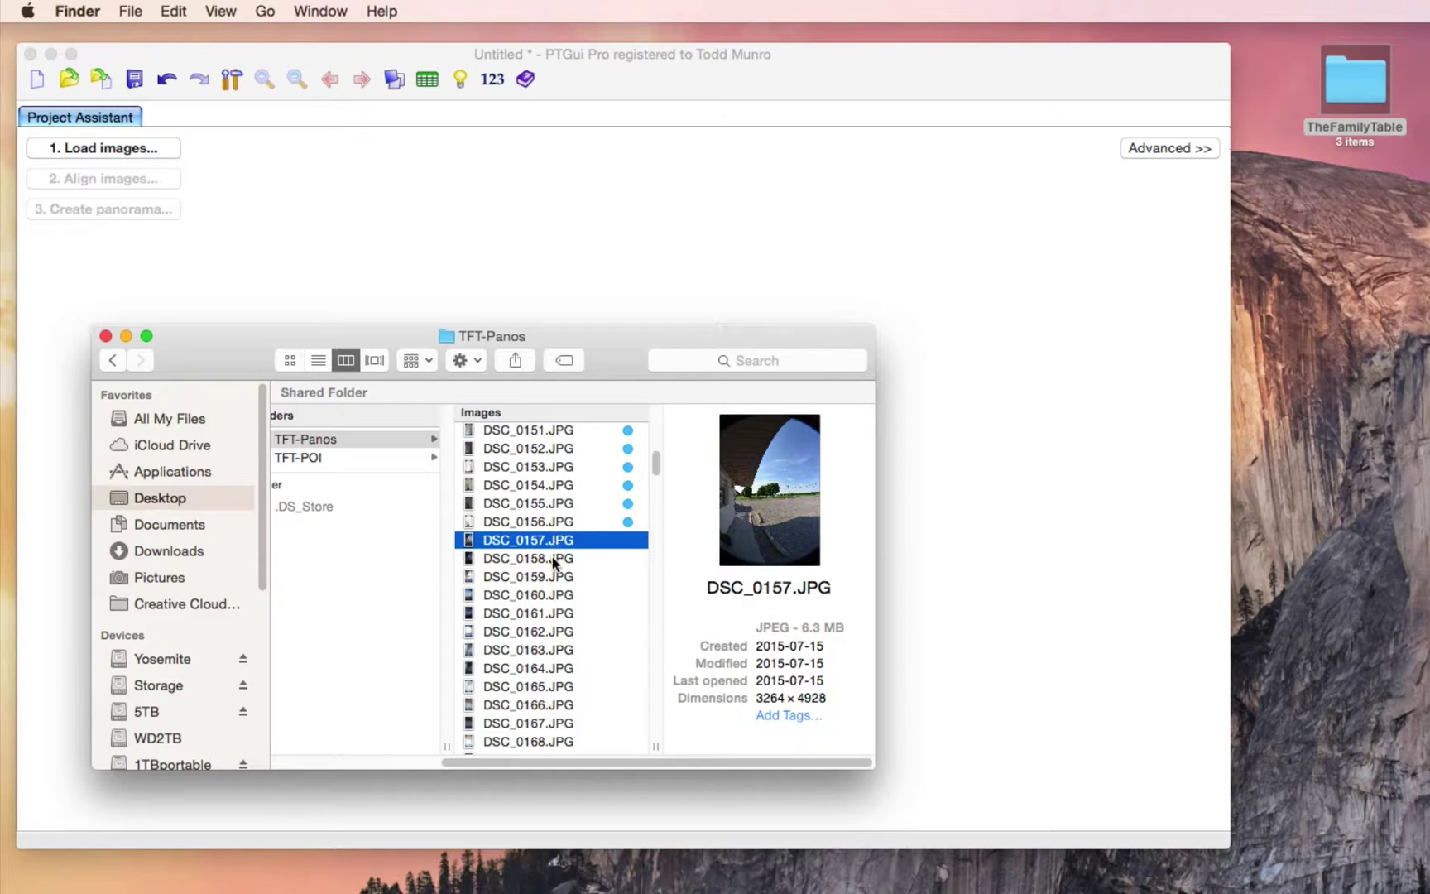
{"action": "left_click", "coordinate": [552, 559], "text": "shift"}
{"action": "left_click", "coordinate": [552, 594], "text": "shift"}
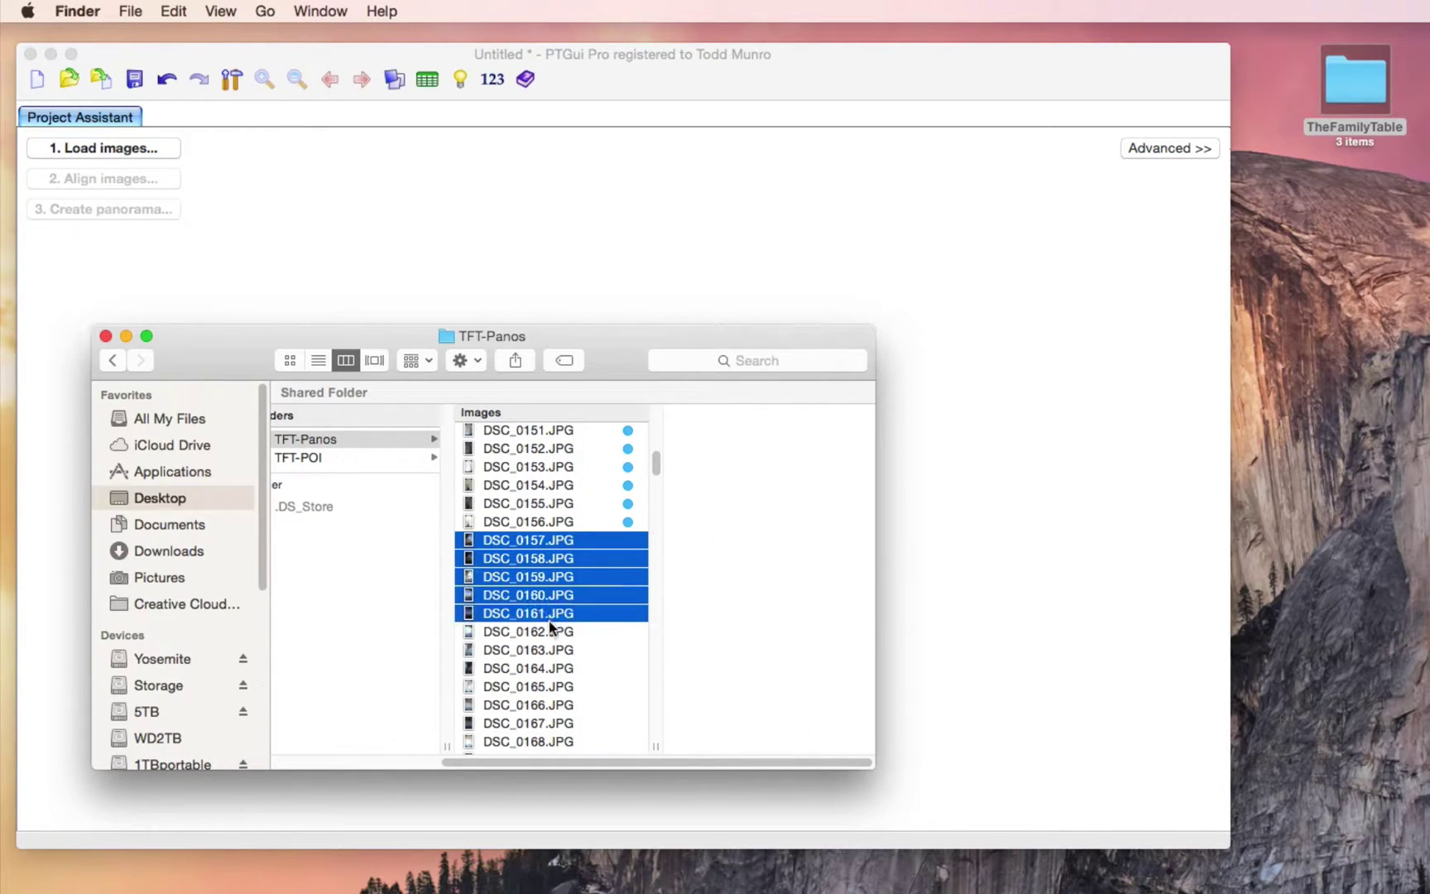
{"action": "left_click", "coordinate": [550, 632], "text": "shift"}
{"action": "left_click", "coordinate": [548, 668], "text": "shift"}
{"action": "left_click", "coordinate": [549, 687], "text": "shift"}
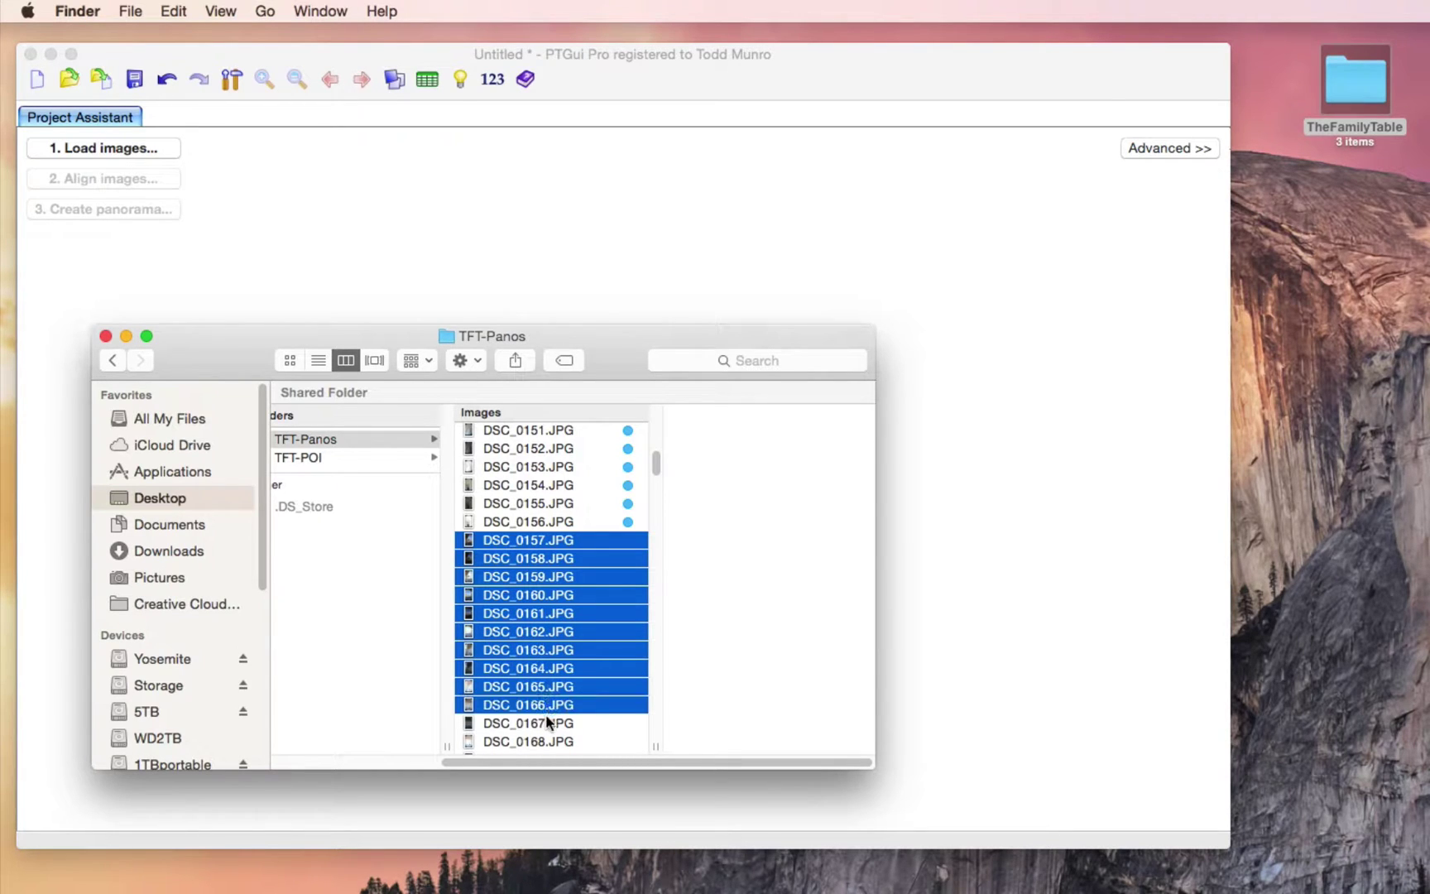
{"action": "left_click", "coordinate": [548, 725], "text": "shift"}
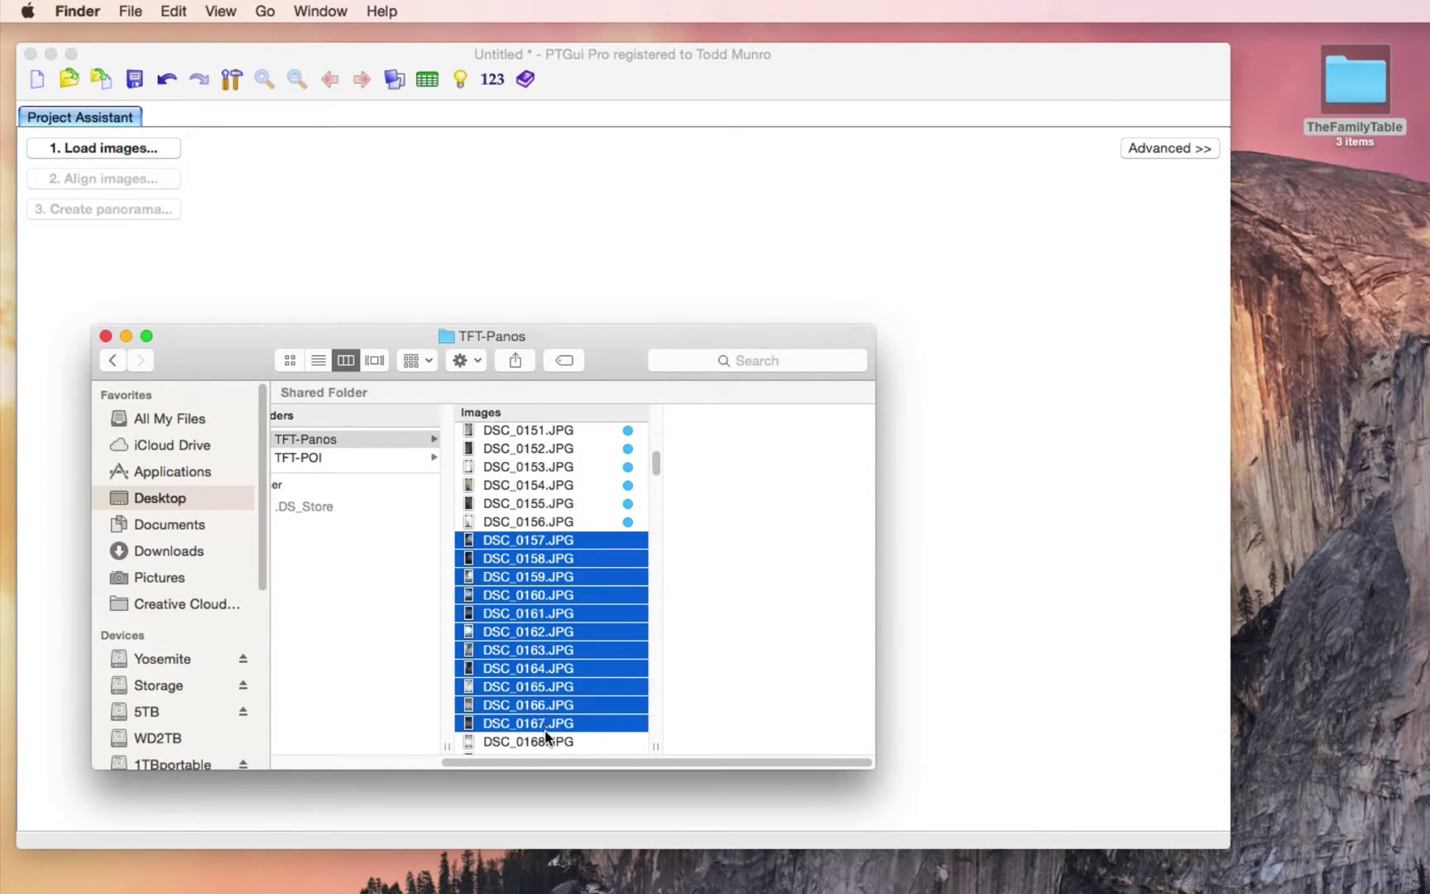
{"action": "right_click", "coordinate": [544, 670]}
{"action": "key", "text": "Escape"}
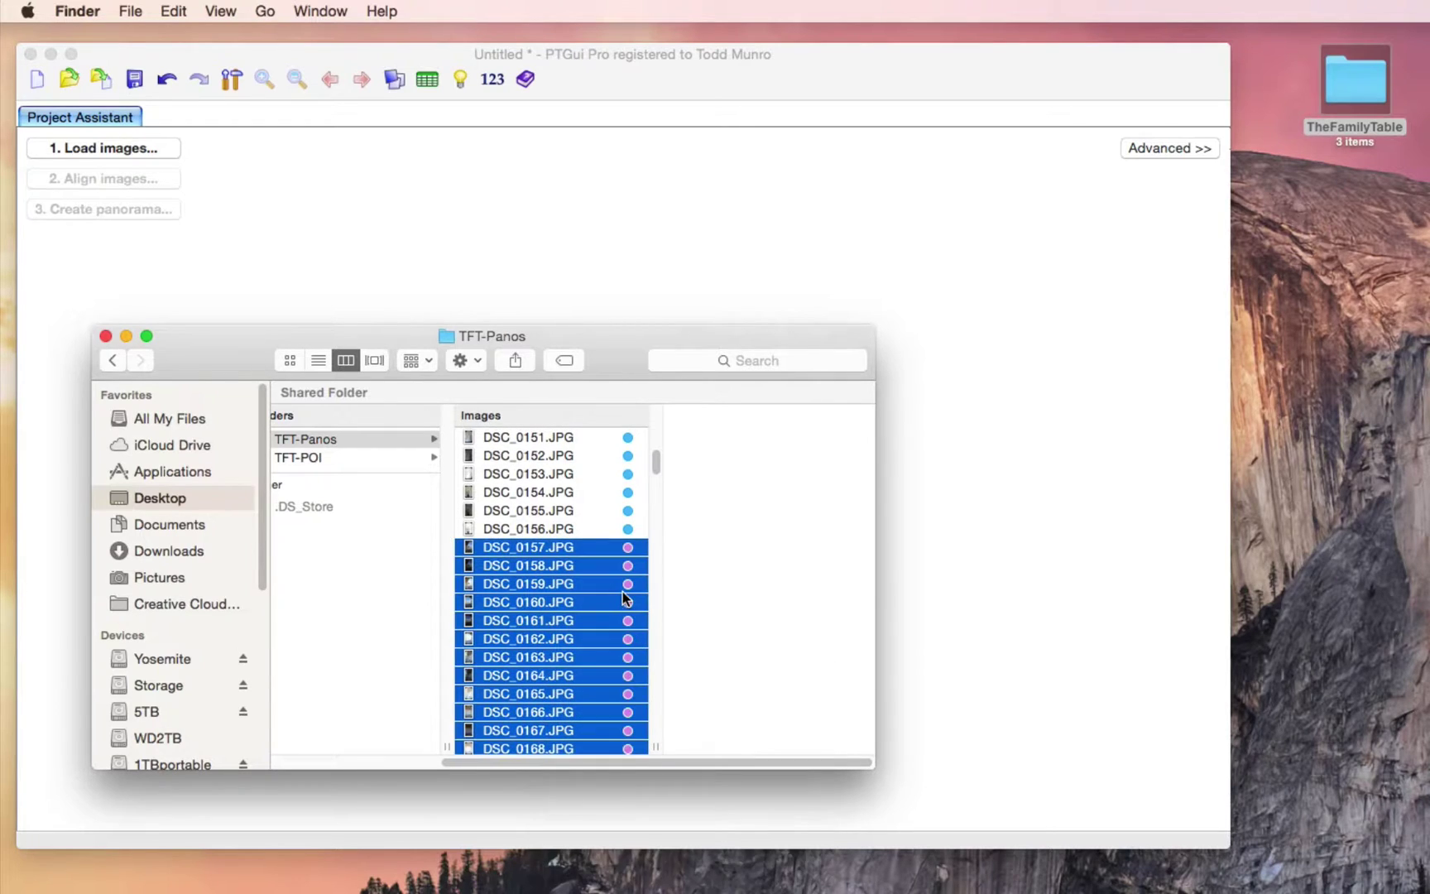
{"action": "left_click_drag", "start_coordinate": [657, 470], "coordinate": [657, 474]}
Preview DSC_0169.JPG and DSC_0168.JPG, then nudge the TFT-Panos window right
{"action": "left_click", "coordinate": [537, 693]}
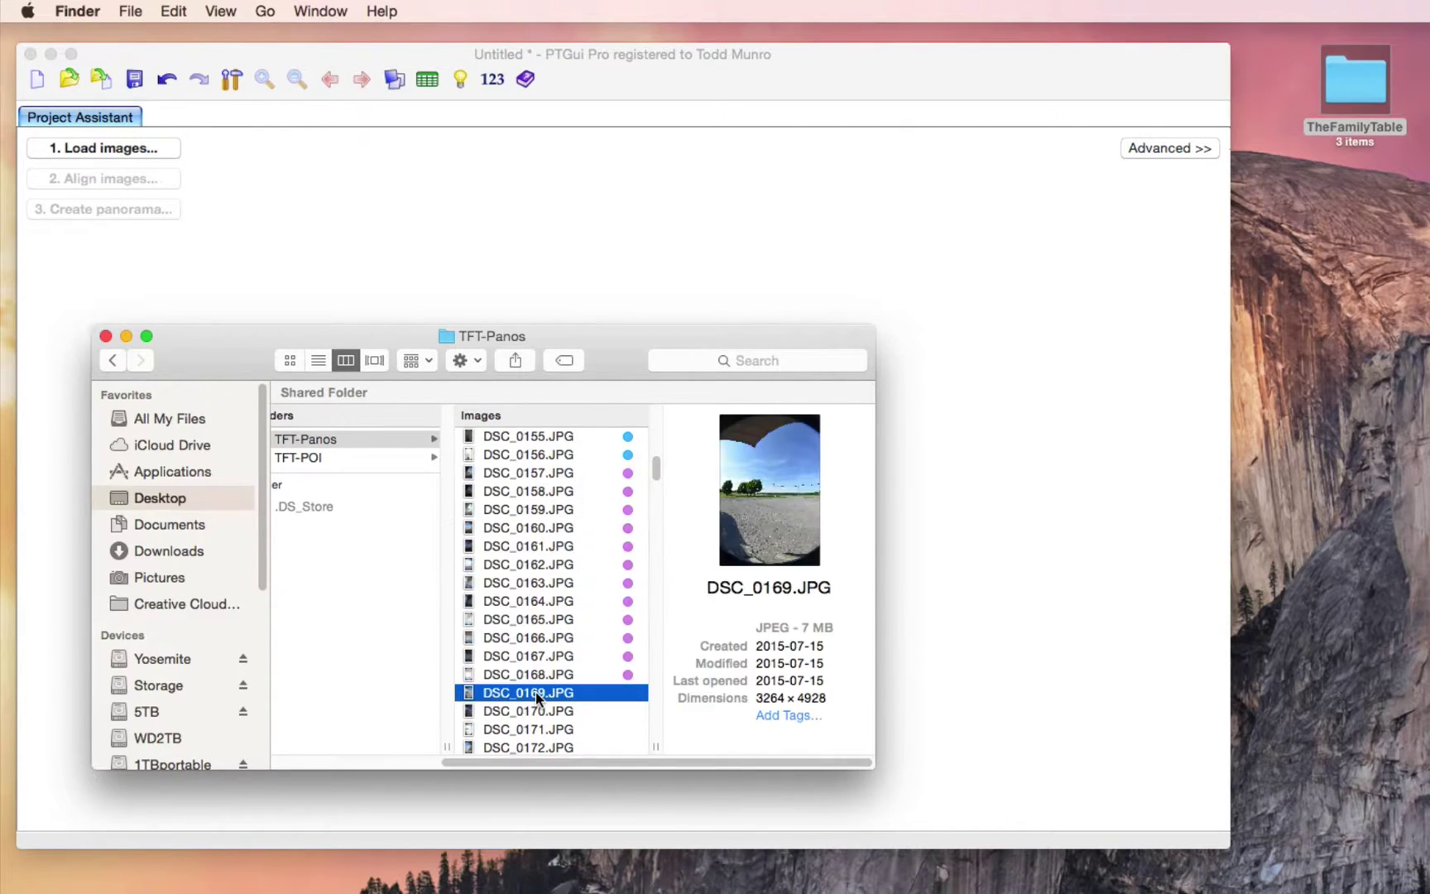
{"action": "left_click", "coordinate": [536, 680]}
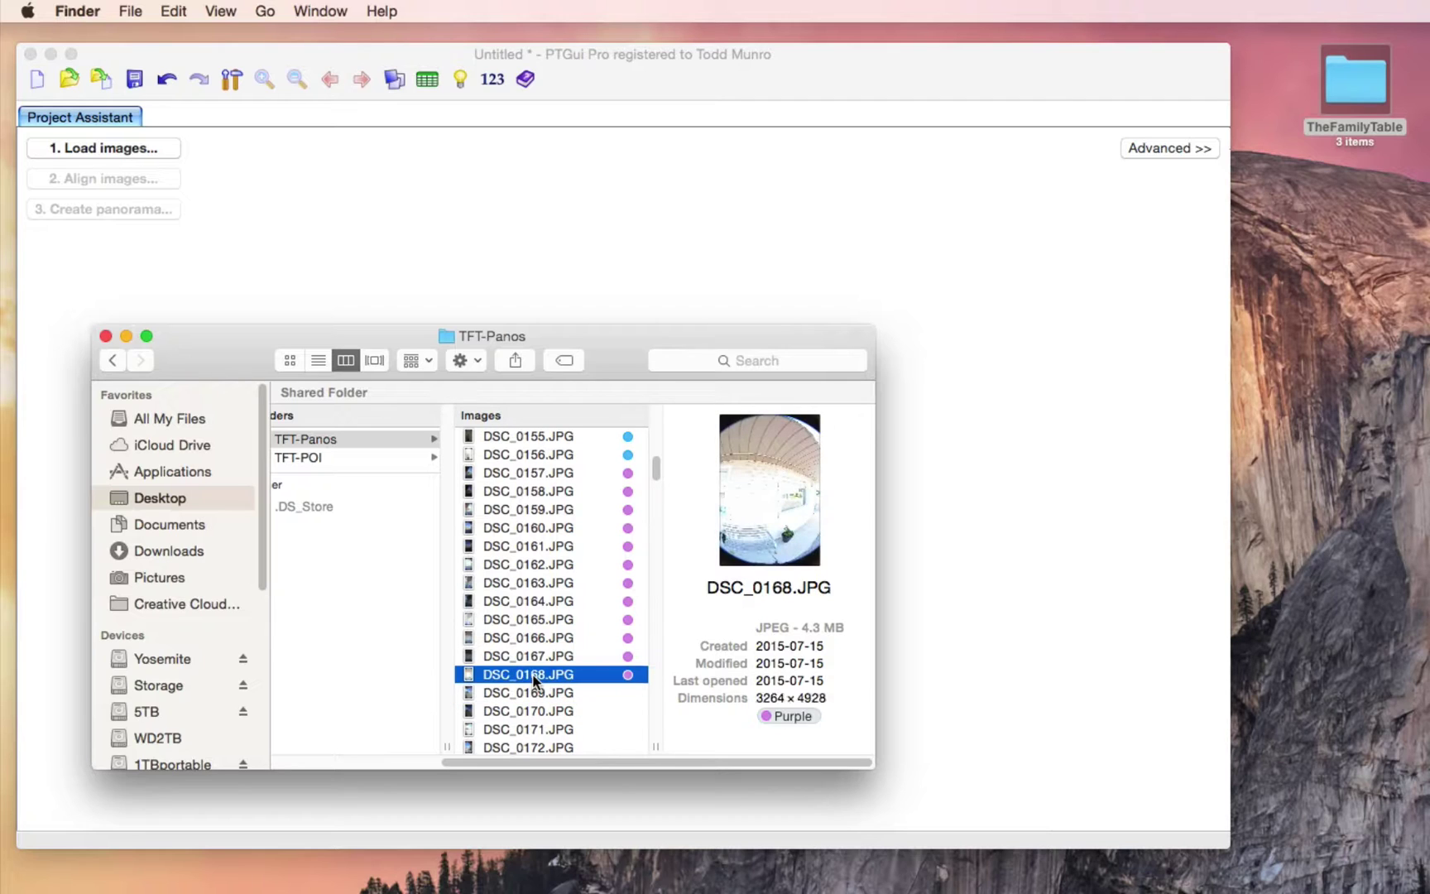
{"action": "scroll", "coordinate": [571, 503], "scroll_direction": "up", "scroll_amount": 10}
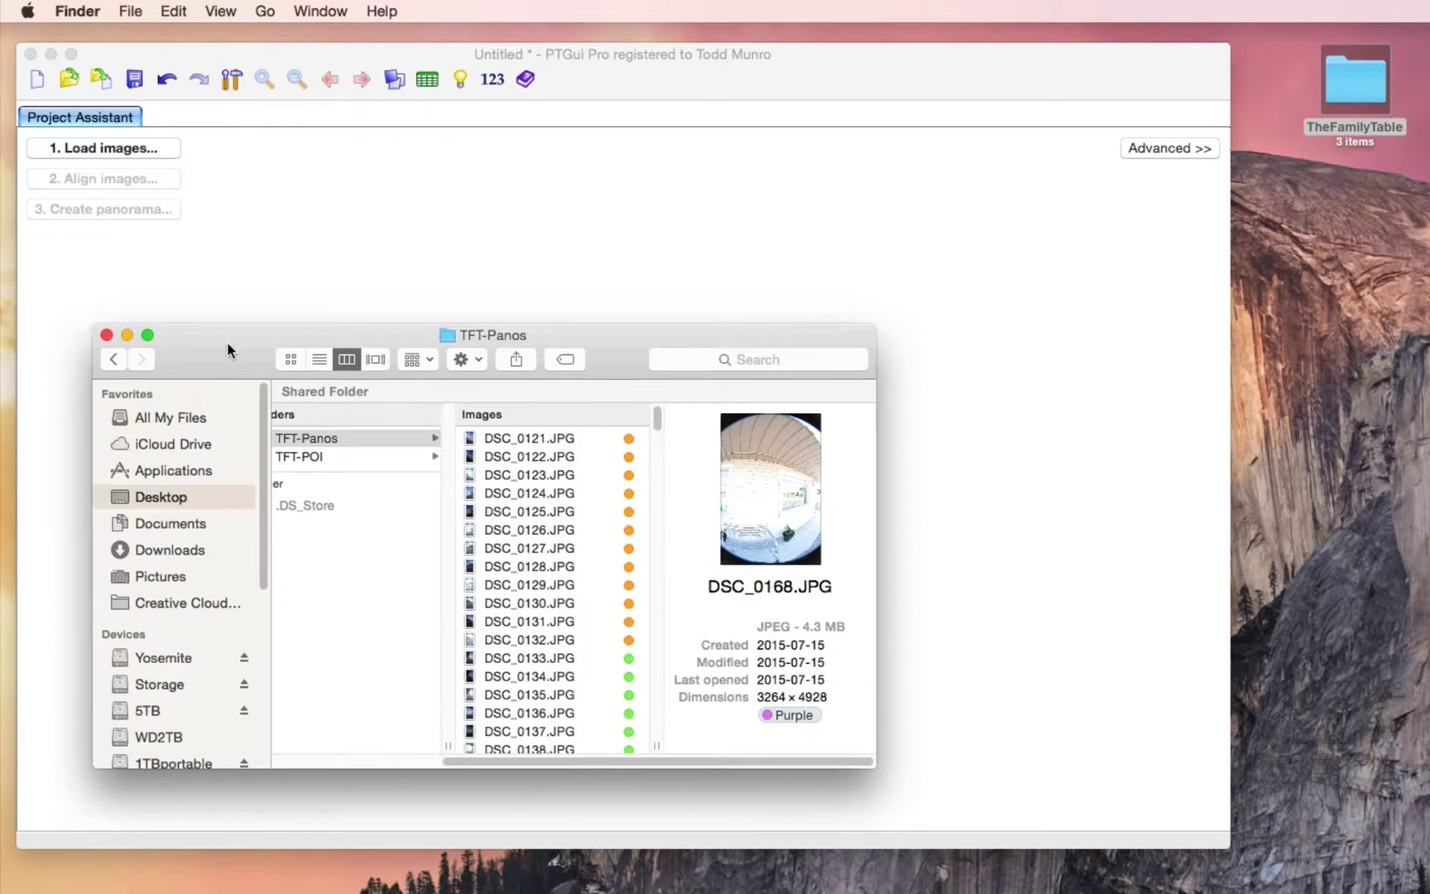
{"action": "left_click_drag", "start_coordinate": [230, 351], "coordinate": [285, 350]}
{"action": "left_click_drag", "start_coordinate": [536, 763], "coordinate": [492, 760]}
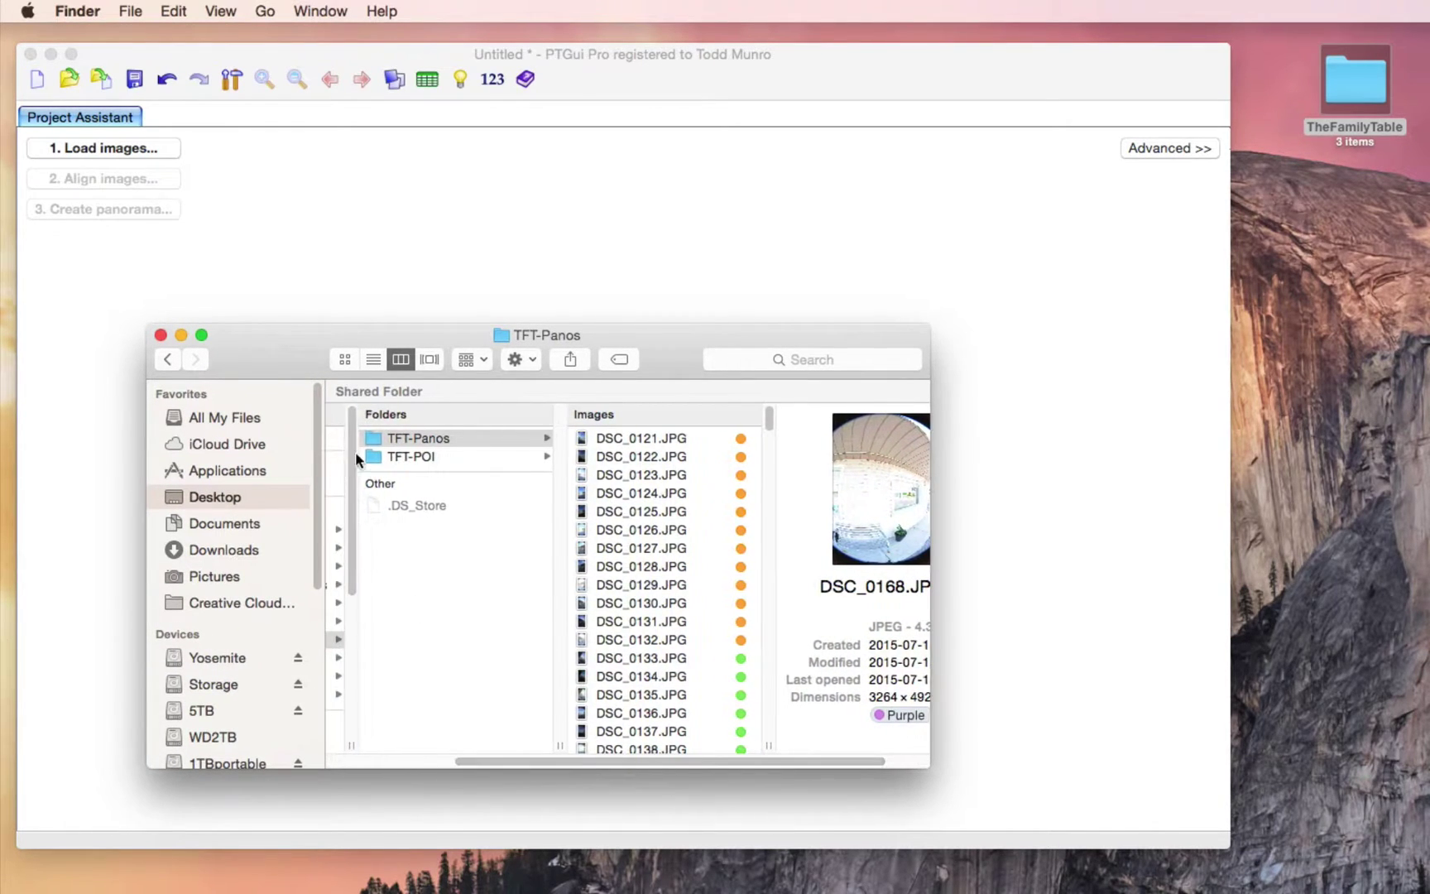
Show Get Info for the TFT-Panos folder: 229 items, 1.28 GB
{"action": "right_click", "coordinate": [376, 439]}
{"action": "left_click", "coordinate": [426, 513]}
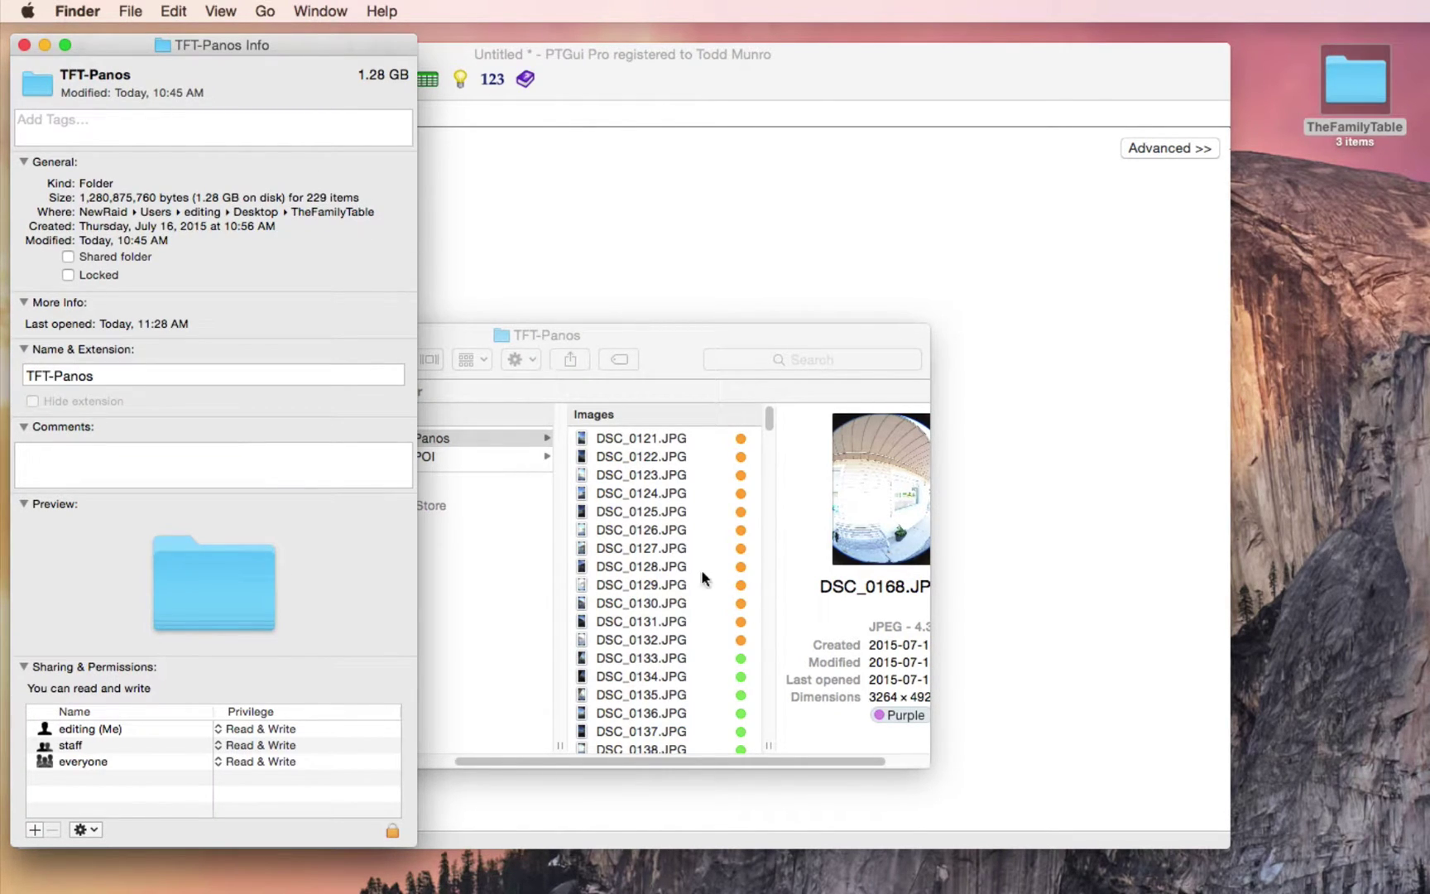
{"action": "scroll", "coordinate": [706, 582], "scroll_direction": "down", "scroll_amount": 20}
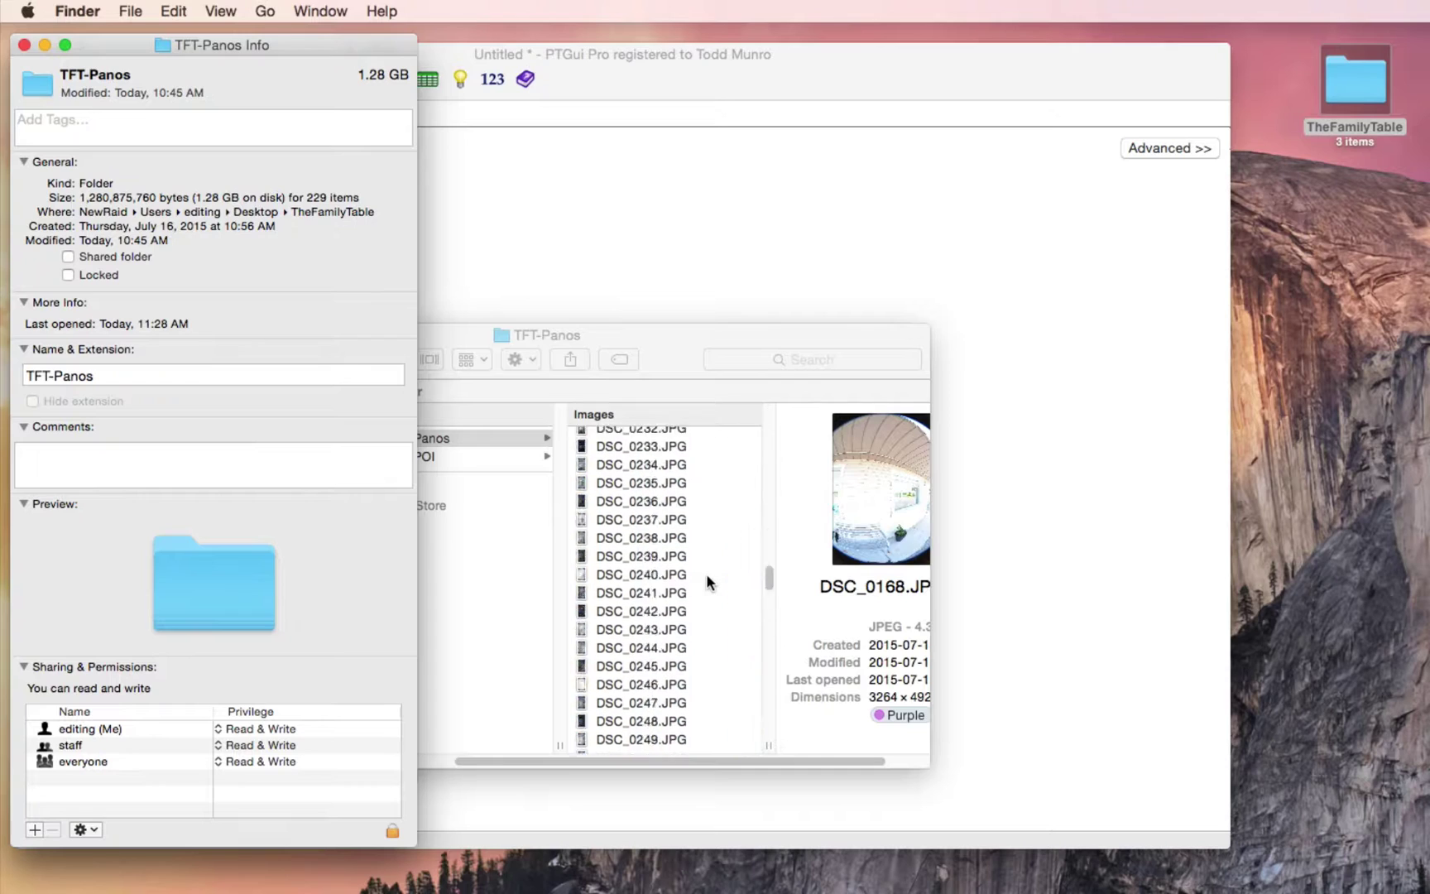
{"action": "scroll", "coordinate": [706, 582], "scroll_direction": "down", "scroll_amount": 15}
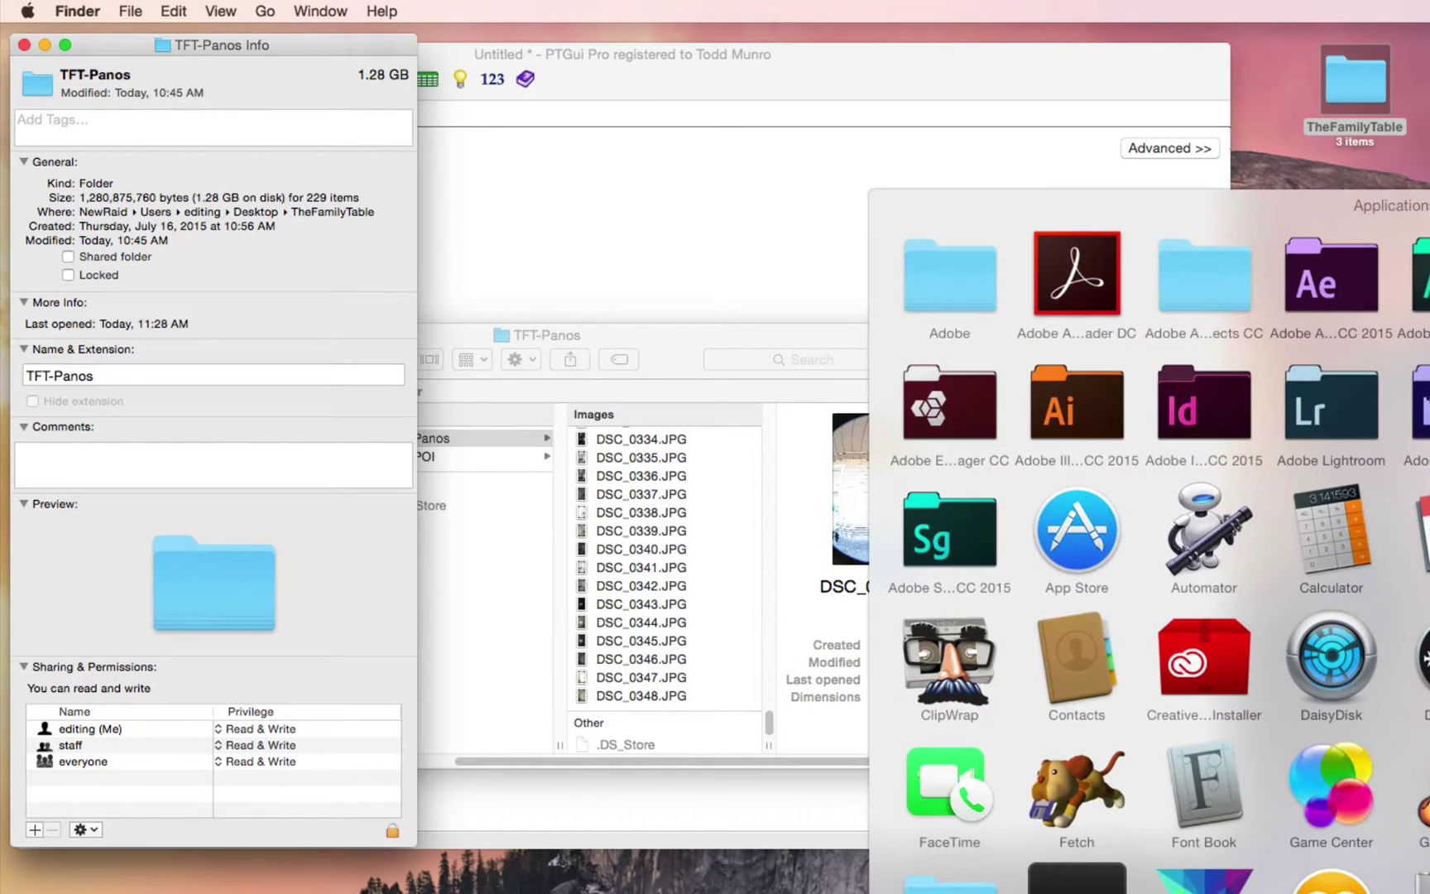
Launch Calculator and compute 228 ÷ 12 = 19
{"action": "left_click", "coordinate": [1320, 541]}
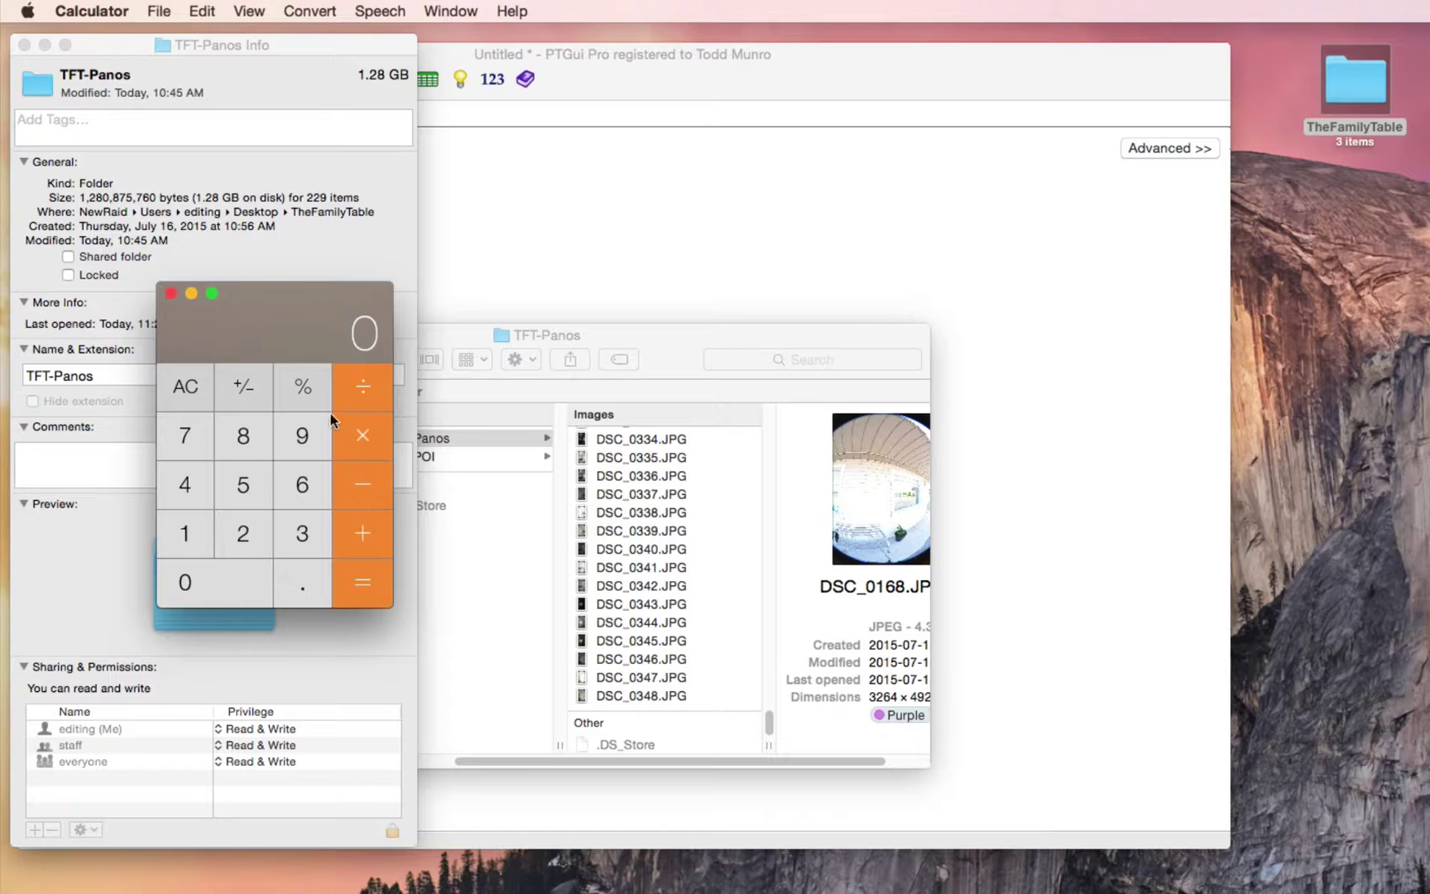
{"action": "left_click", "coordinate": [246, 525]}
{"action": "left_click", "coordinate": [247, 531]}
{"action": "left_click", "coordinate": [244, 438]}
{"action": "left_click", "coordinate": [366, 386]}
{"action": "left_click", "coordinate": [185, 540]}
{"action": "left_click", "coordinate": [235, 541]}
{"action": "left_click", "coordinate": [363, 581]}
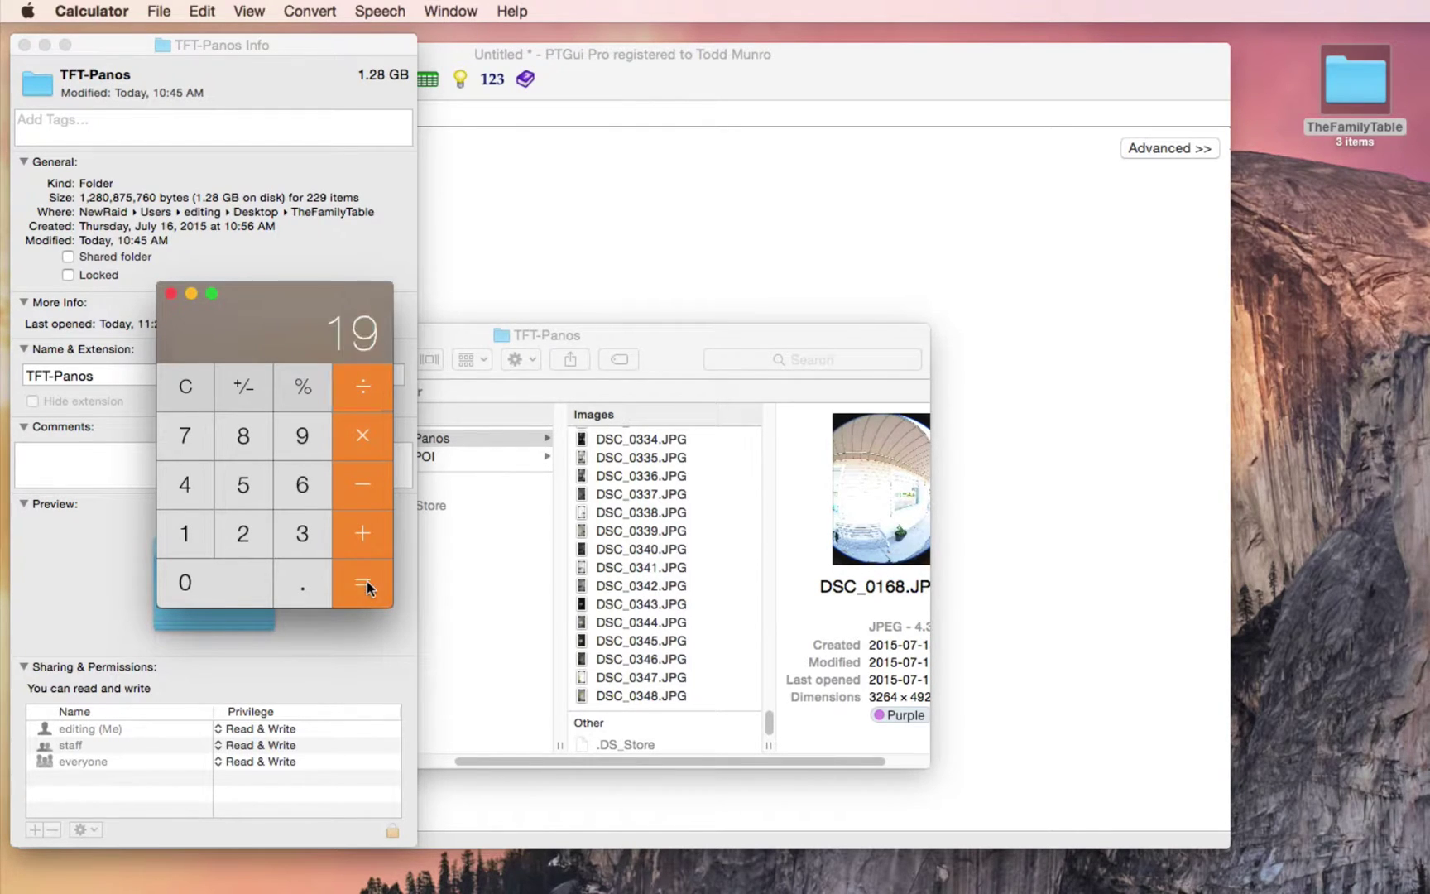
Close Calculator and the TFT-Panos Info window, then preview DSC_0121.JPG in Finder
{"action": "left_click", "coordinate": [170, 292]}
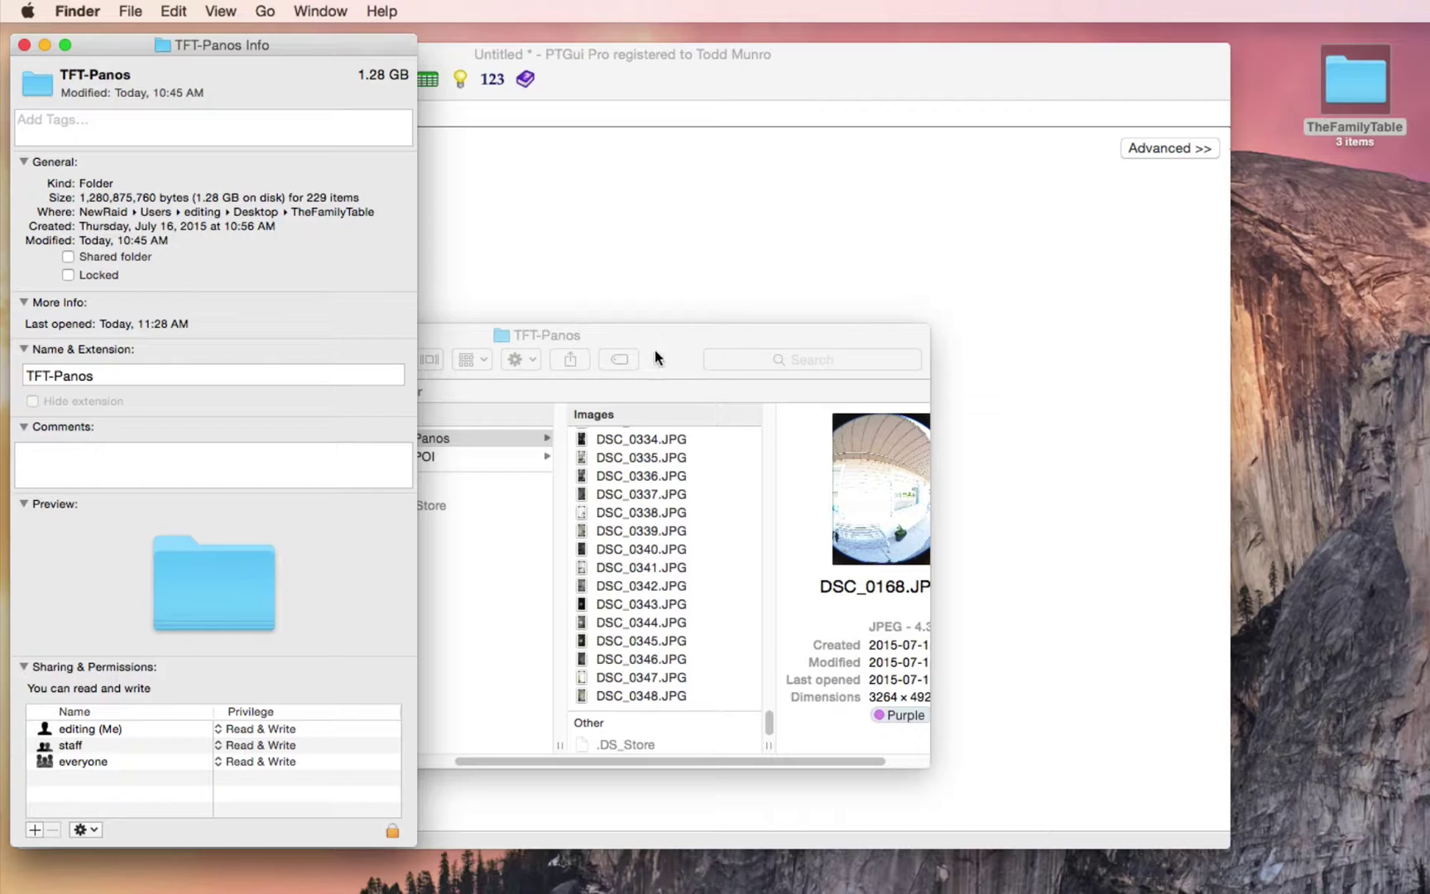
{"action": "left_click", "coordinate": [24, 45]}
{"action": "left_click", "coordinate": [688, 394]}
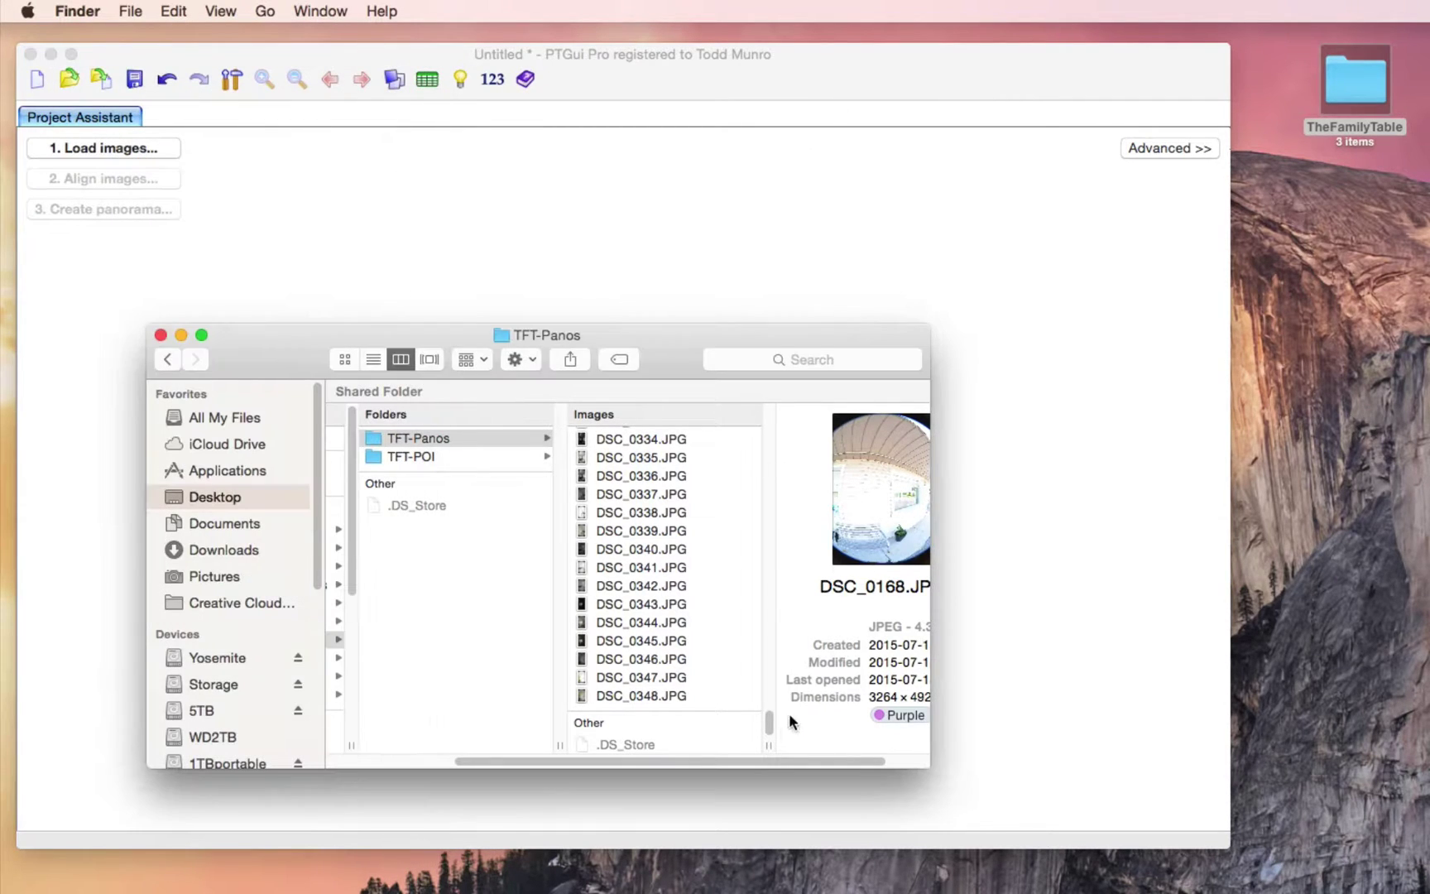
{"action": "left_click_drag", "start_coordinate": [768, 730], "coordinate": [775, 426]}
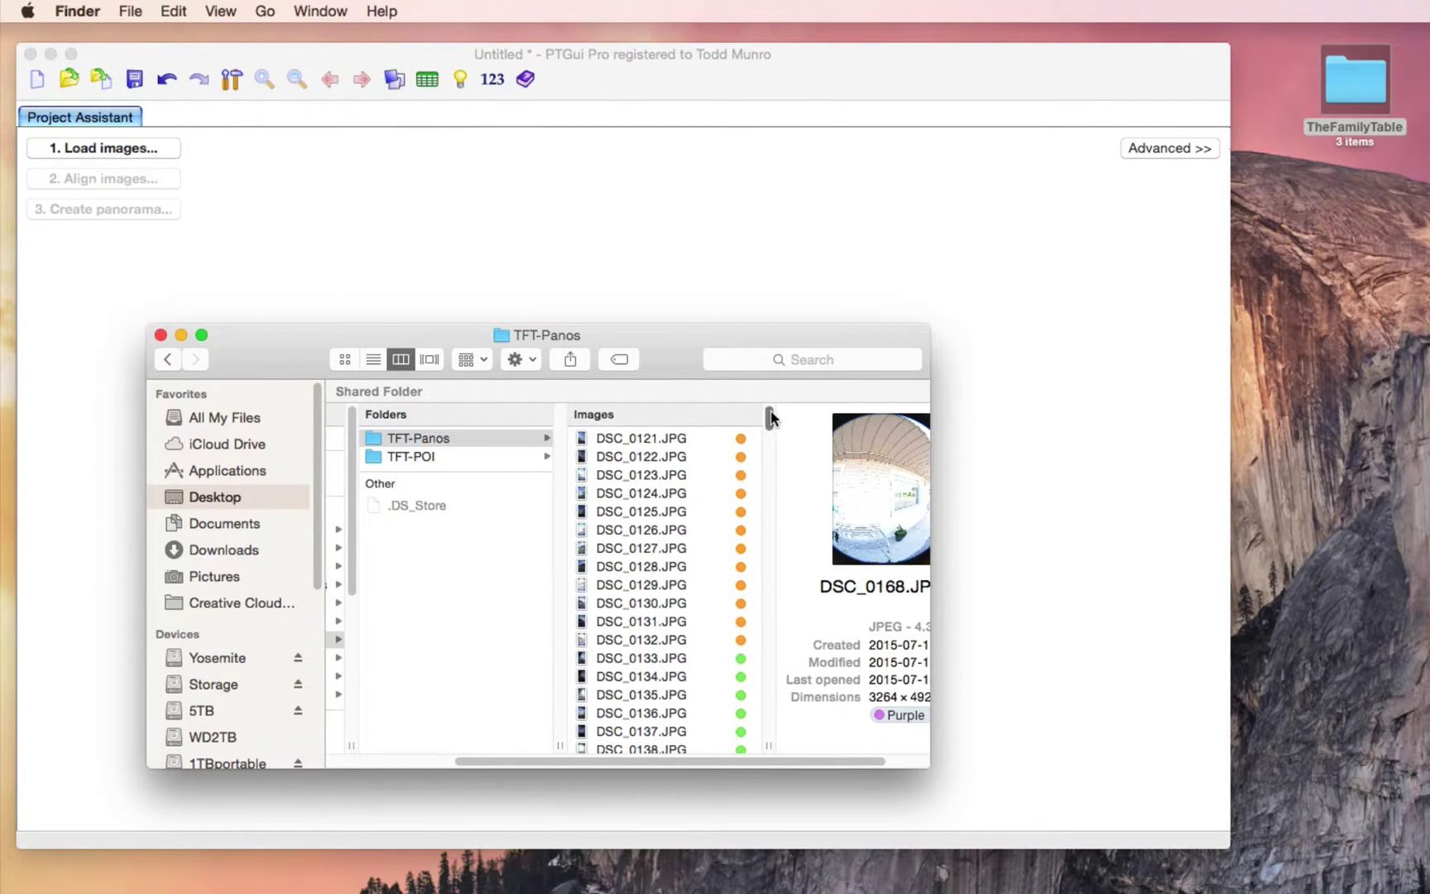
{"action": "left_click", "coordinate": [652, 437]}
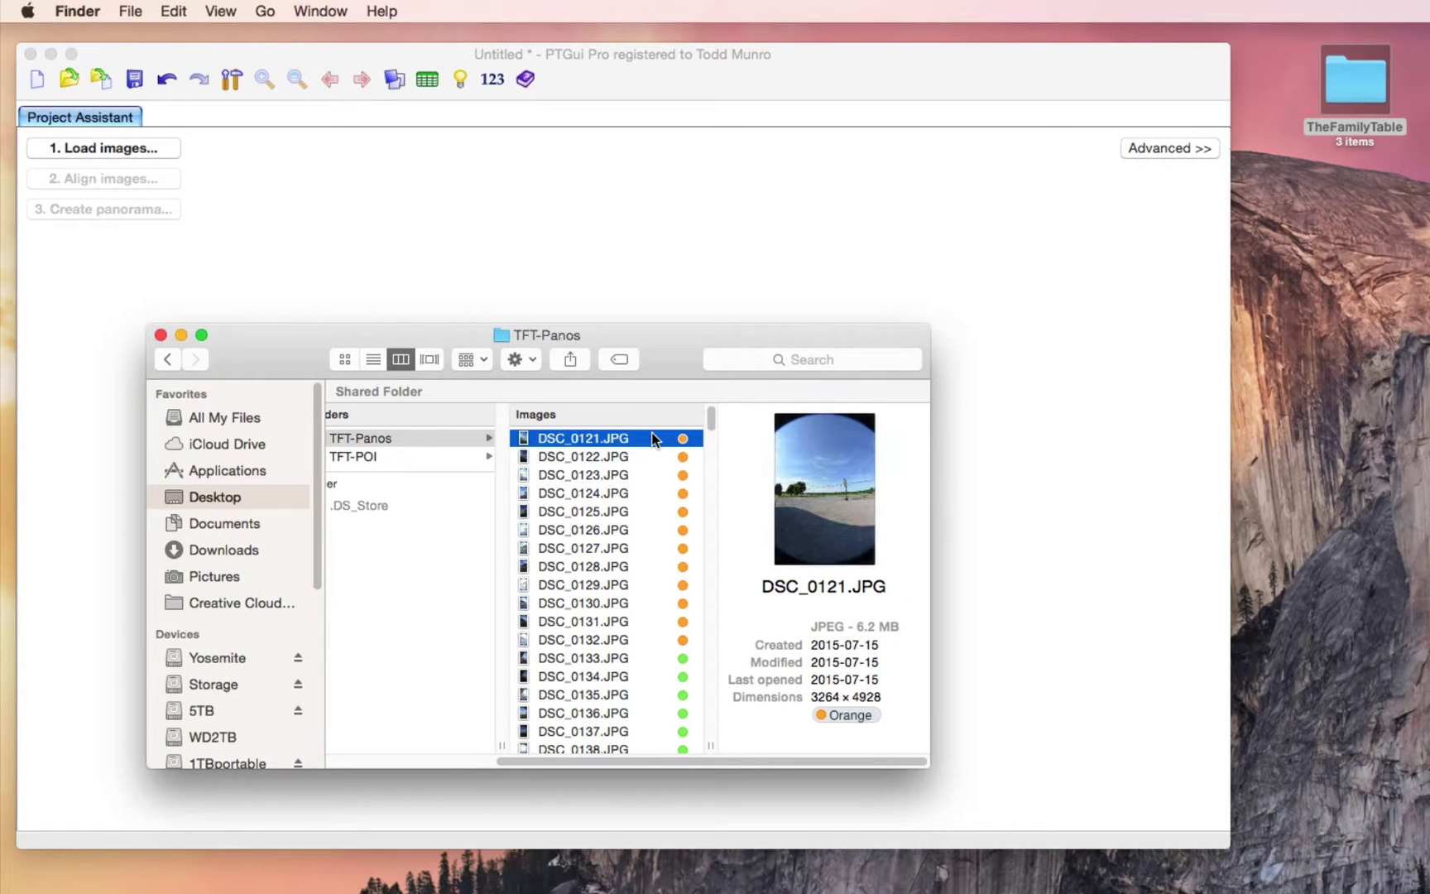
Load the twelve photos DSC_0121–DSC_0132 into PTGui and move Finder aside
{"action": "left_click", "coordinate": [616, 639], "text": "shift"}
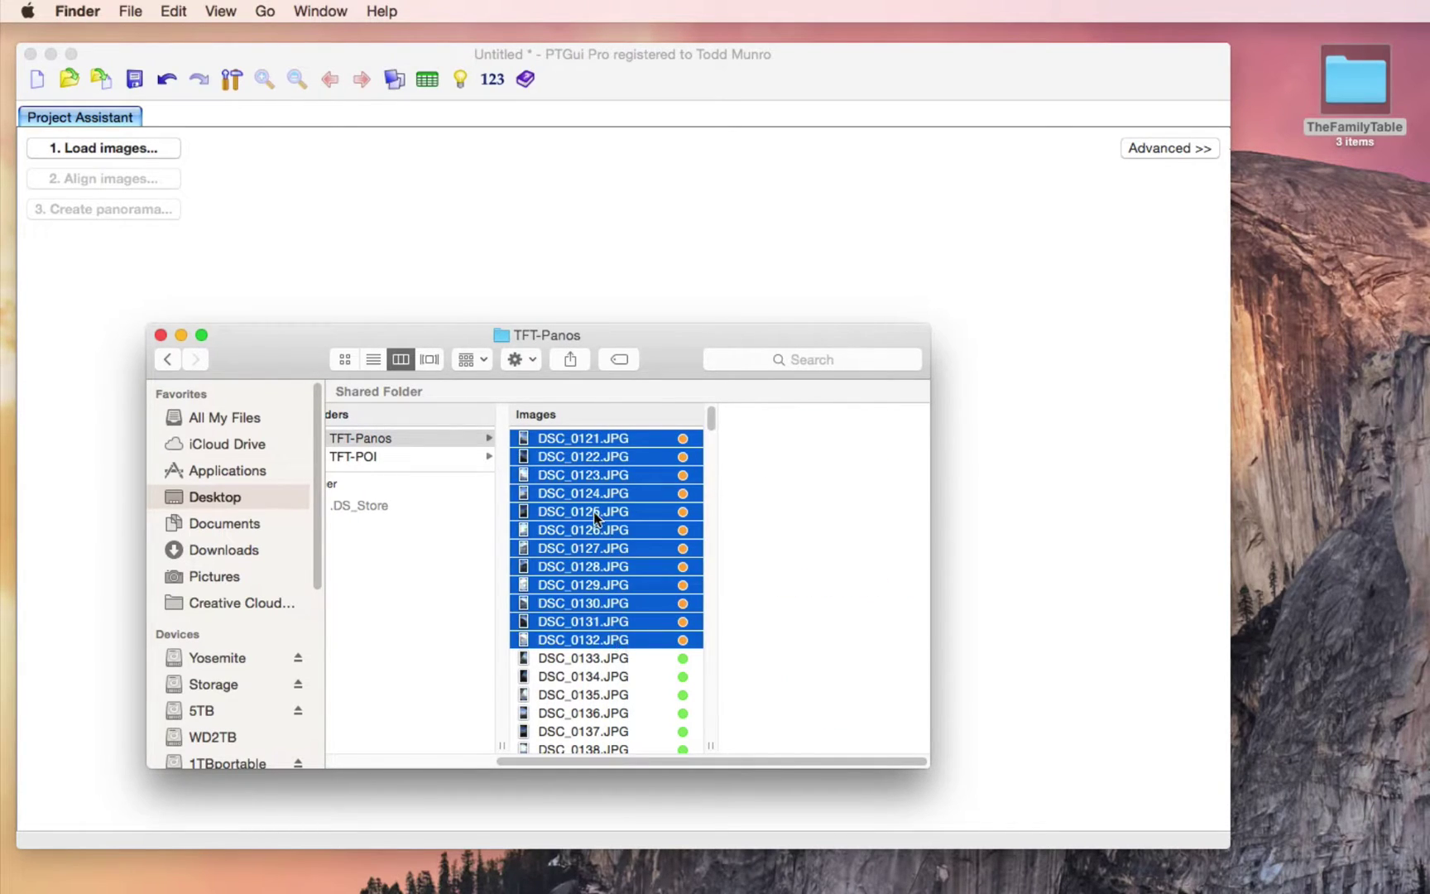
{"action": "left_click_drag", "start_coordinate": [593, 515], "coordinate": [378, 226]}
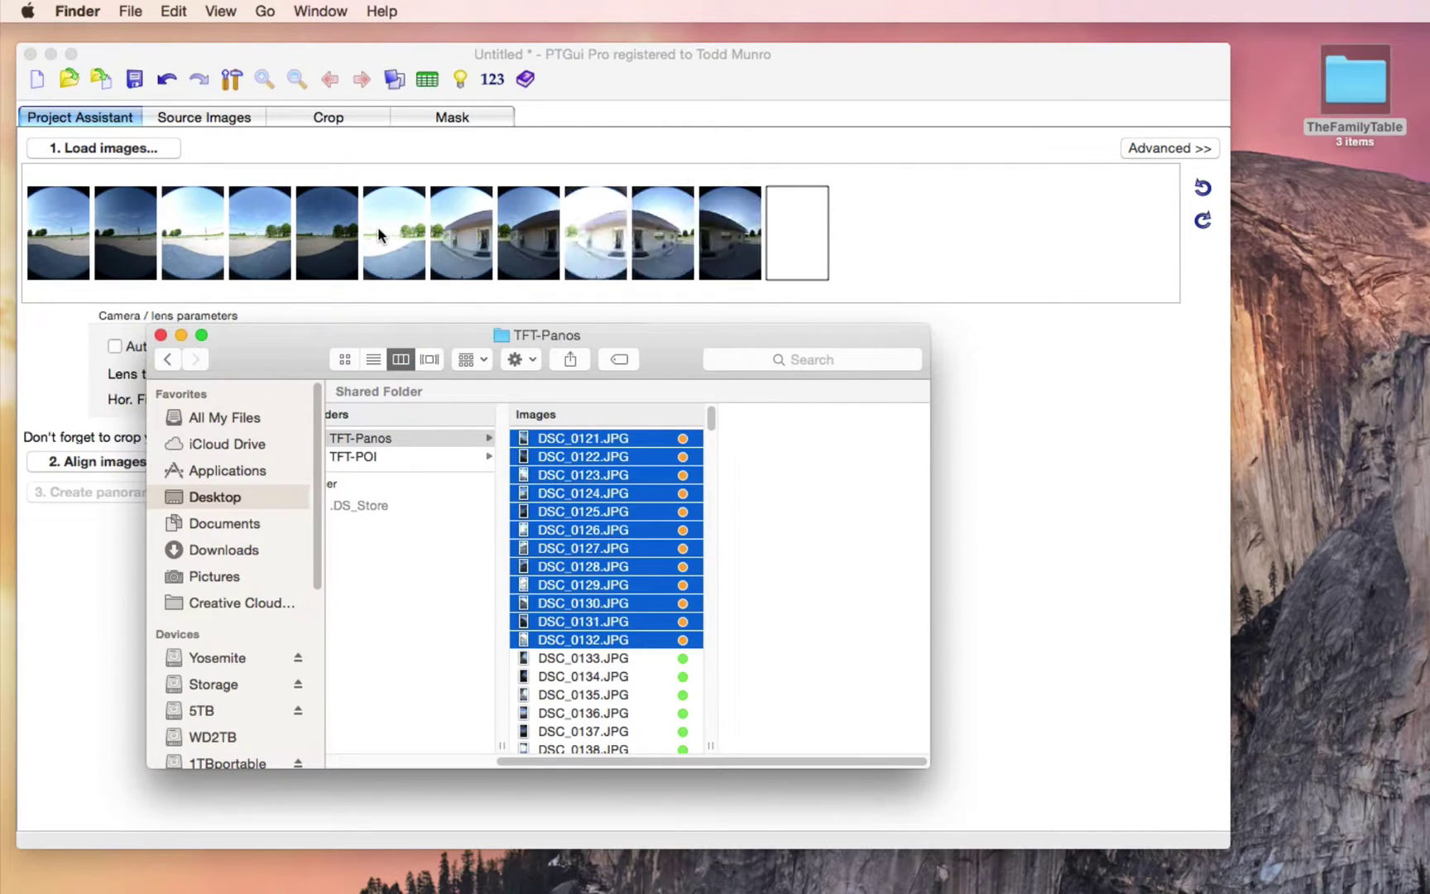
{"action": "left_click_drag", "start_coordinate": [312, 332], "coordinate": [1346, 351]}
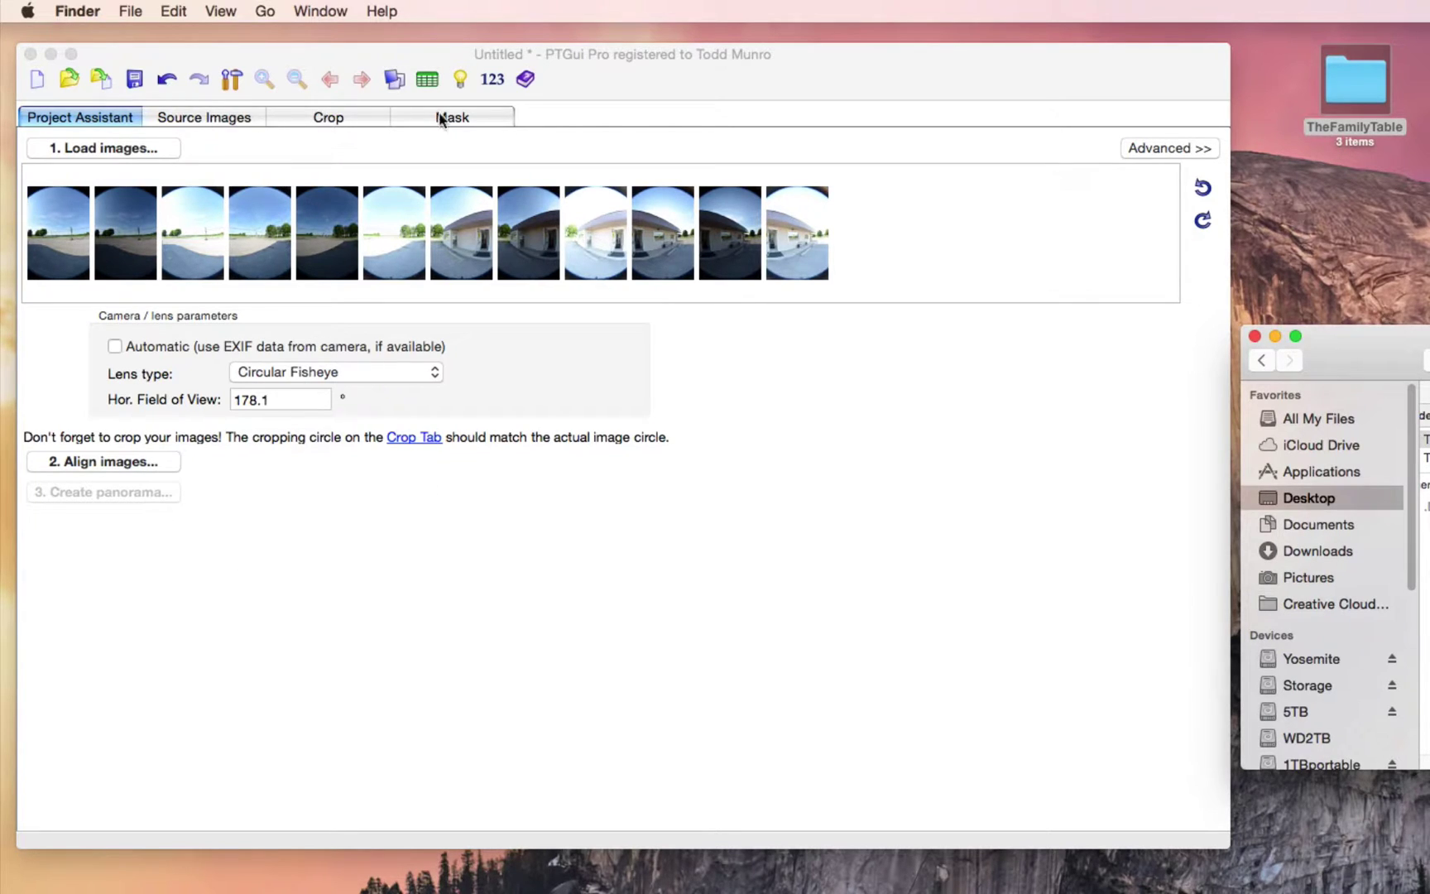
Show the Advanced tabs, inspect the fisheye crop circle, and return to Project Assistant
{"action": "left_click", "coordinate": [1154, 149]}
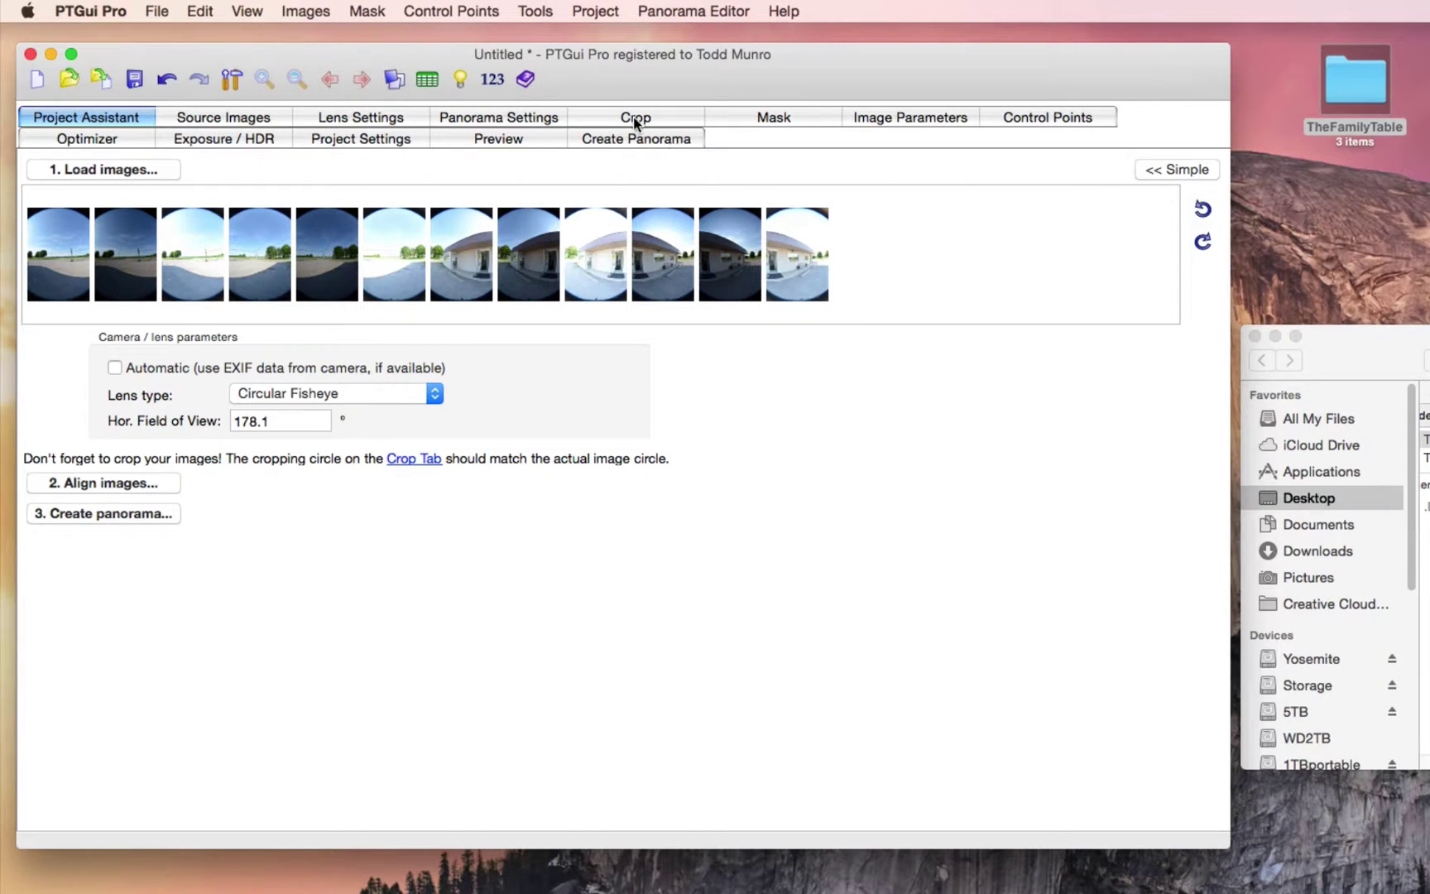
{"action": "left_click", "coordinate": [635, 119]}
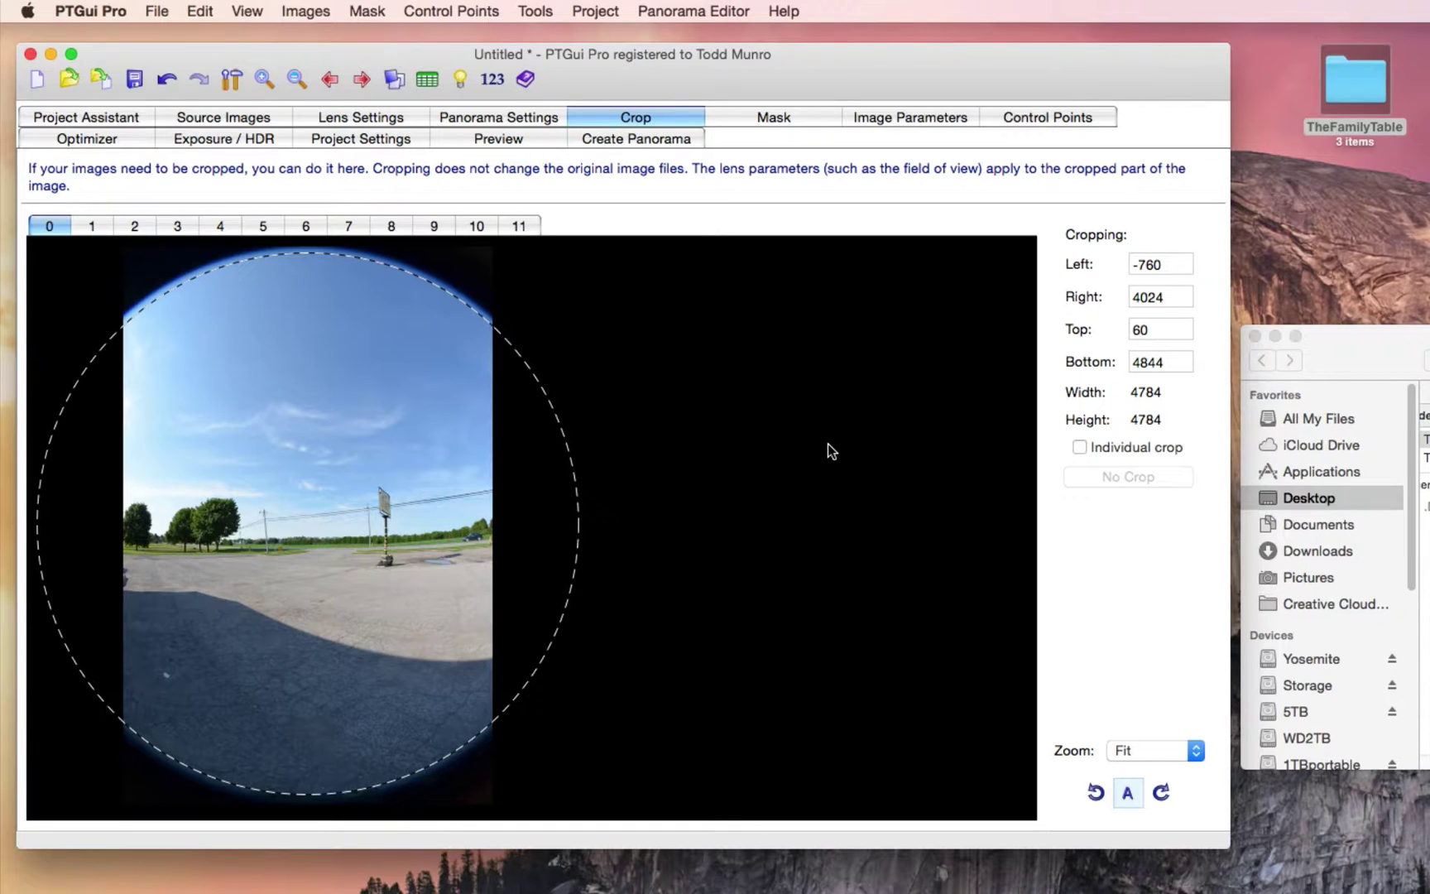
{"action": "left_click", "coordinate": [77, 117]}
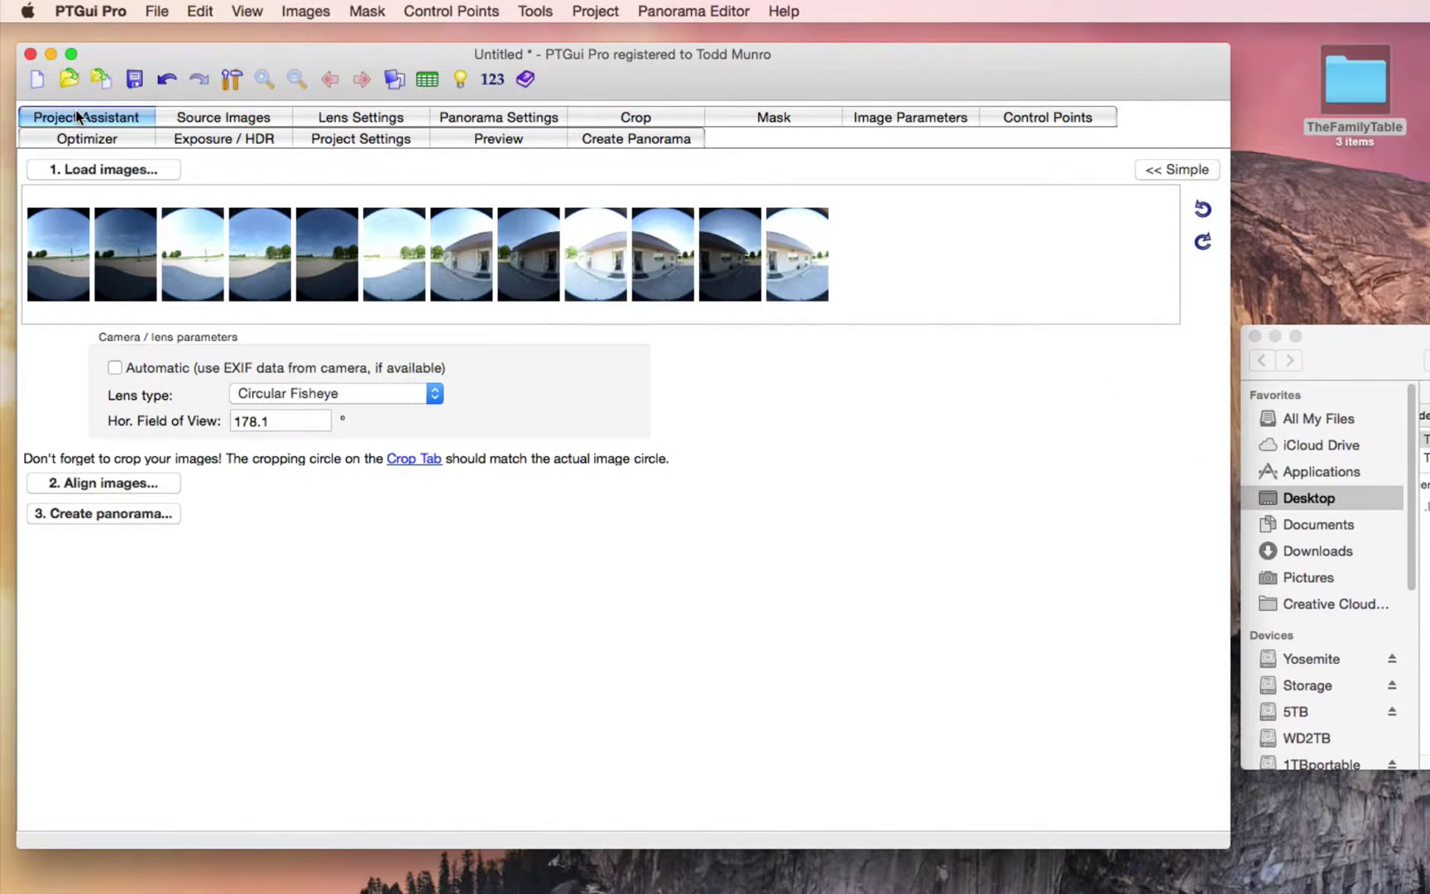
Align the twelve images, review the Panorama Editor preview, and close it with Cmd+W
{"action": "left_click", "coordinate": [95, 486]}
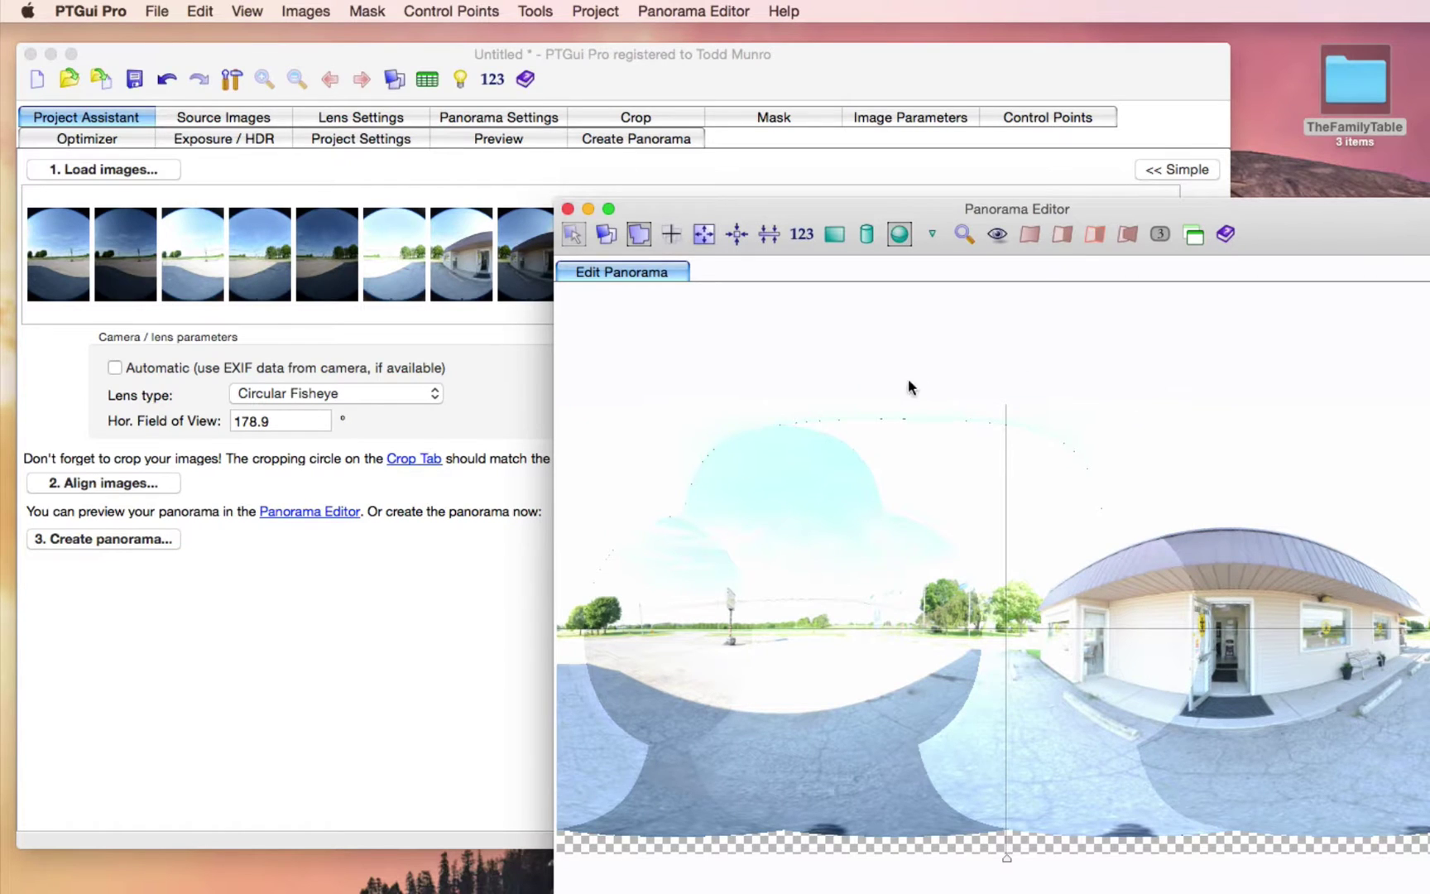
{"action": "left_click_drag", "start_coordinate": [819, 210], "coordinate": [484, 198]}
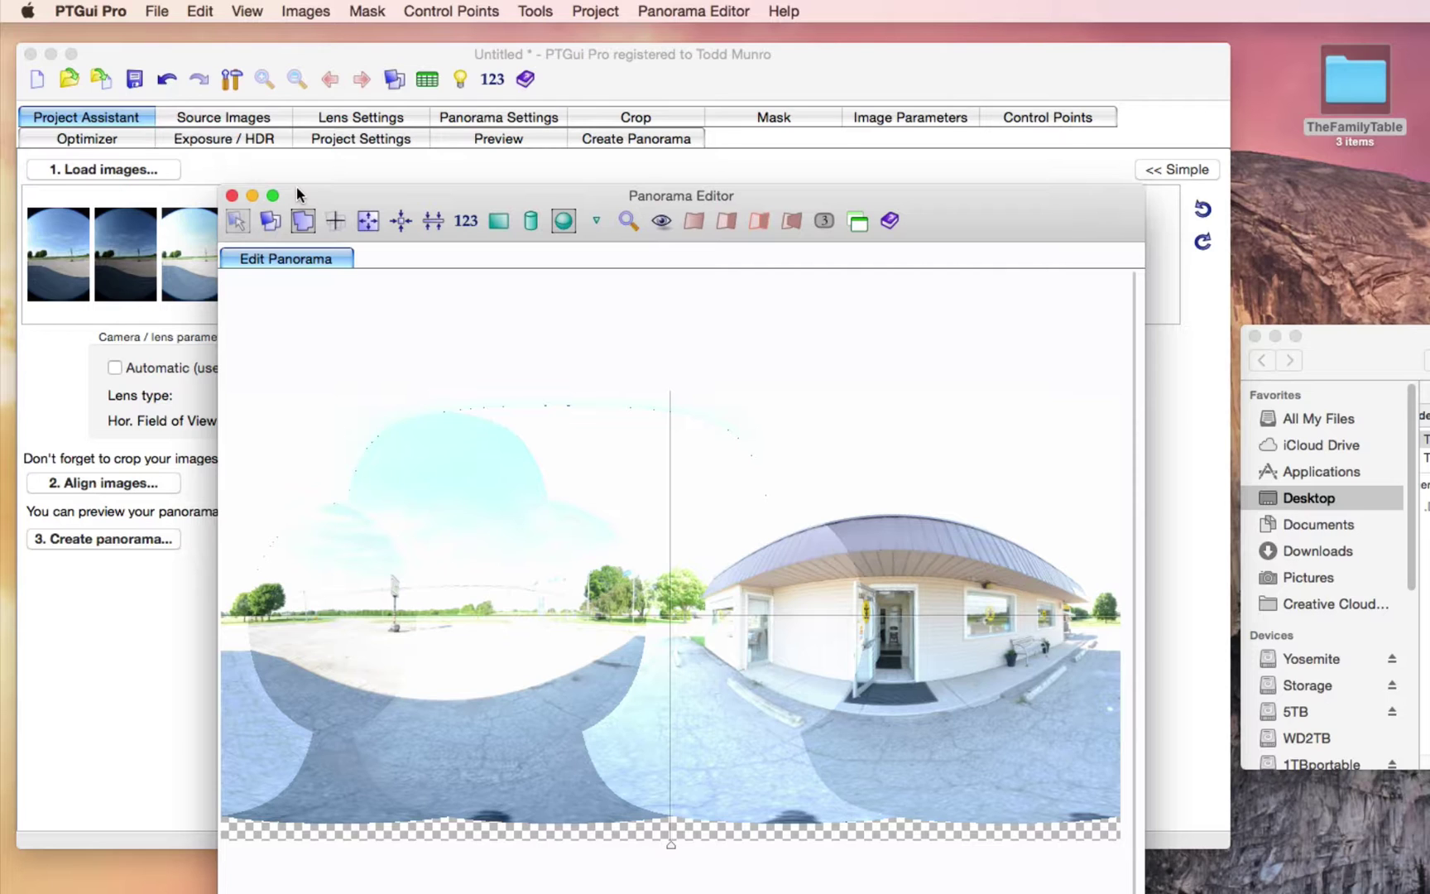
{"action": "left_click_drag", "start_coordinate": [295, 187], "coordinate": [1295, 172]}
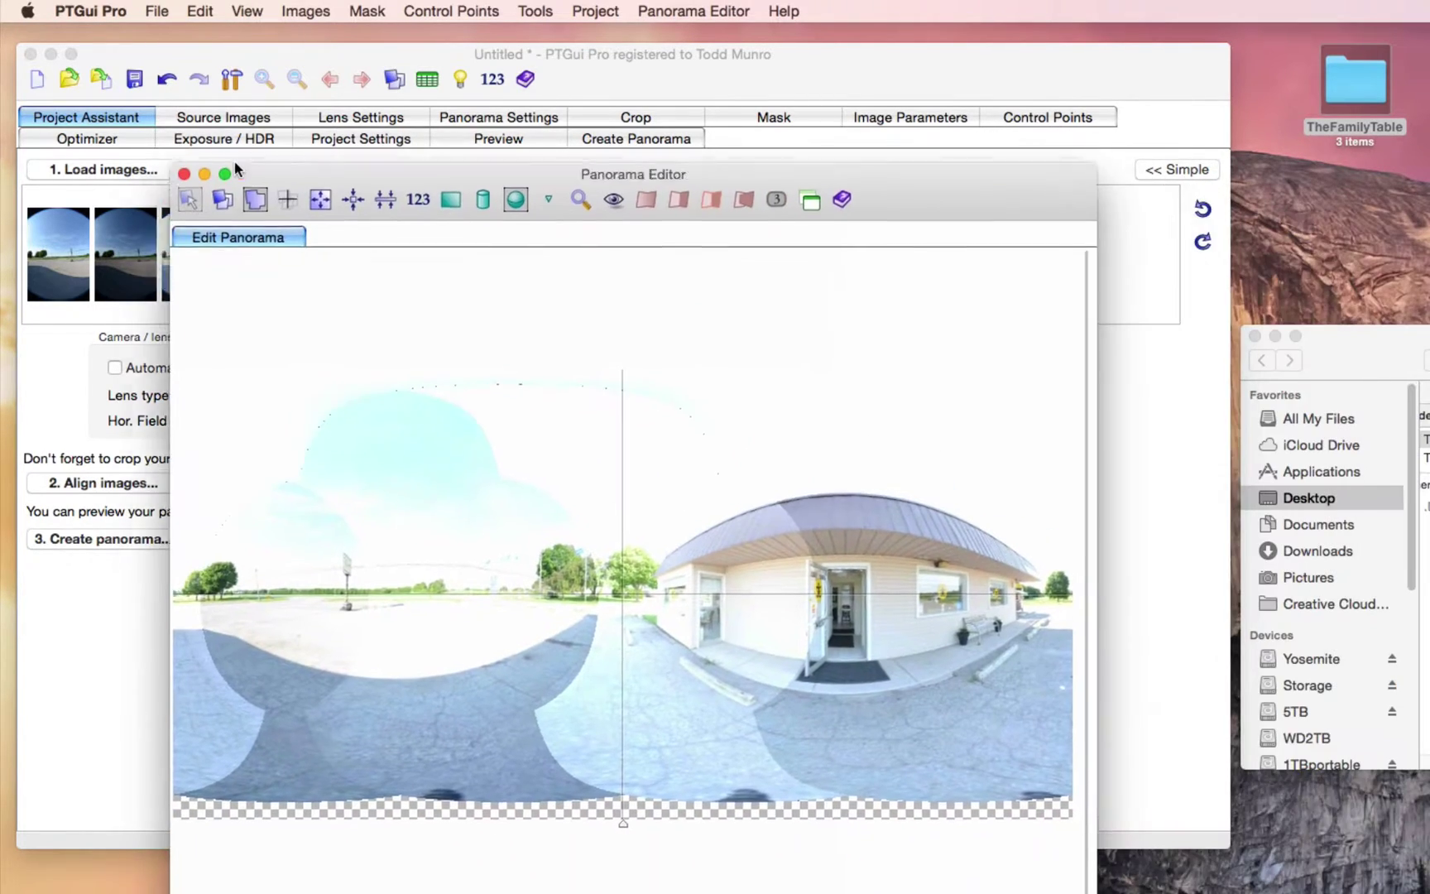
{"action": "left_click_drag", "start_coordinate": [1295, 171], "coordinate": [232, 167]}
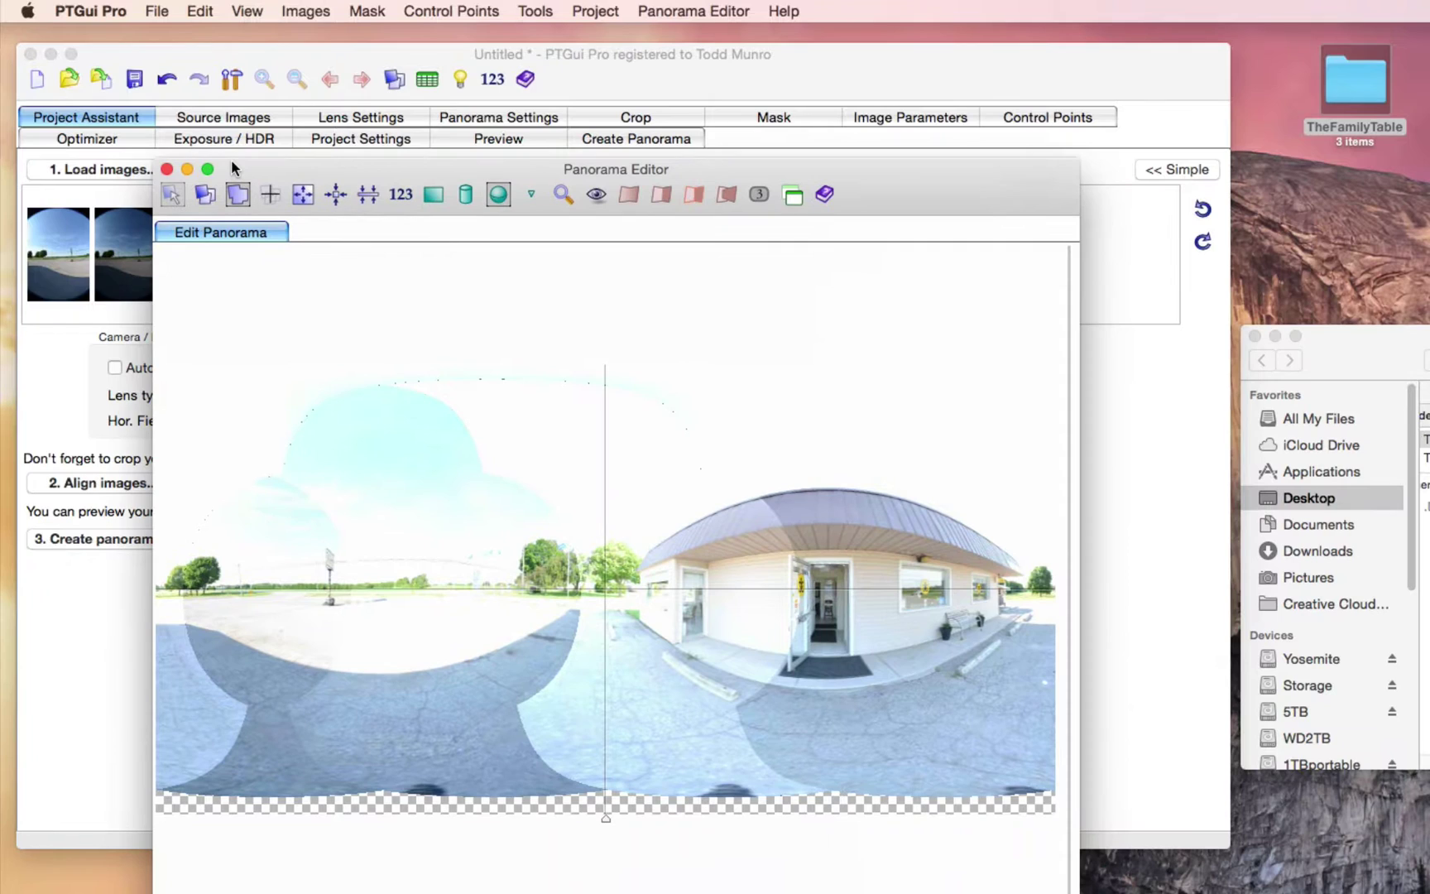
{"action": "key", "text": "super+w"}
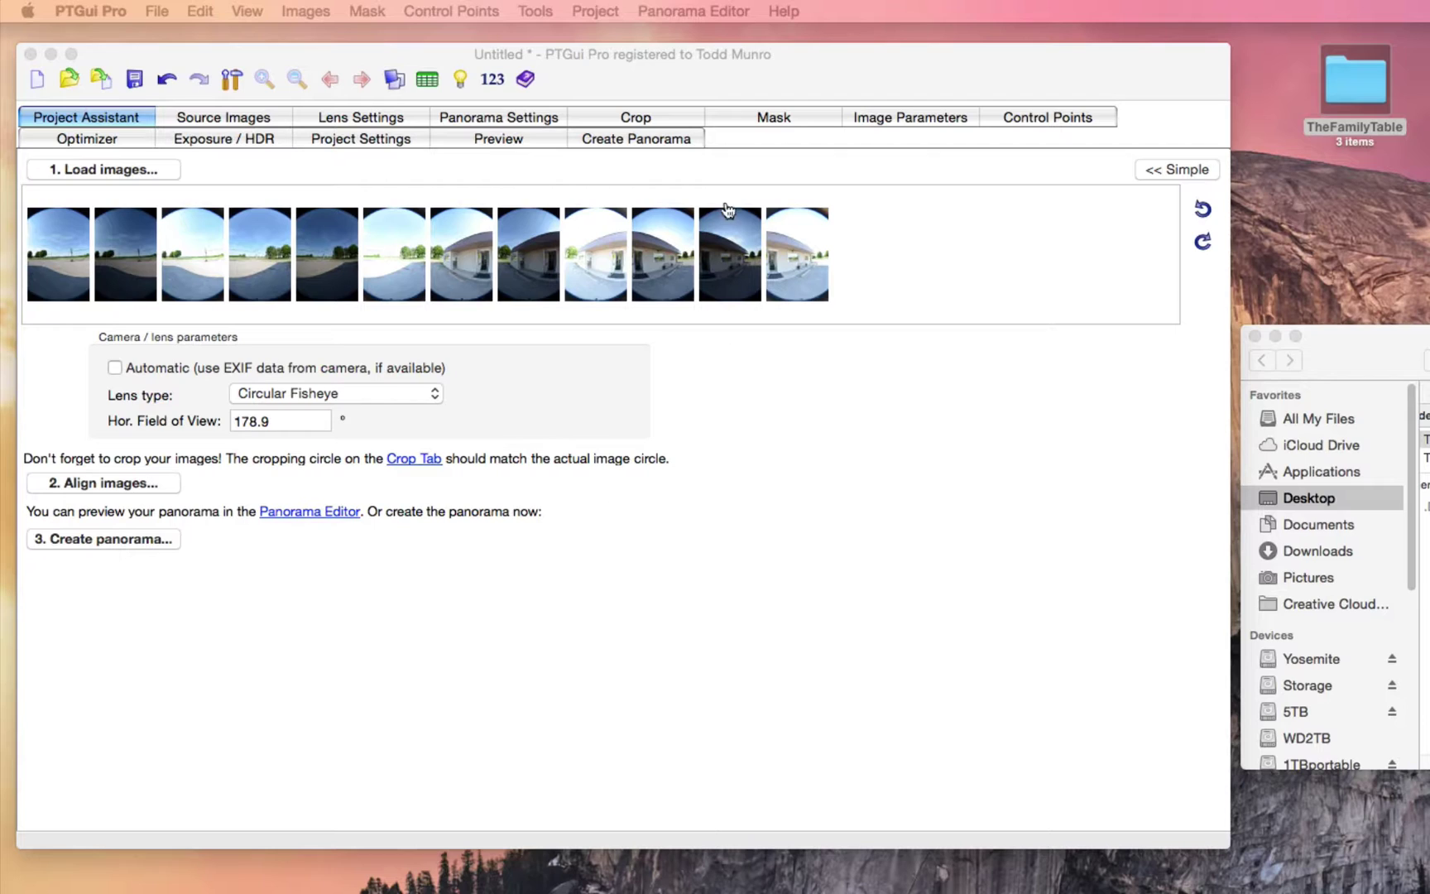
In the Exposure / HDR settings, try True HDR, then revert to Exposure Fusion
{"action": "left_click", "coordinate": [676, 81]}
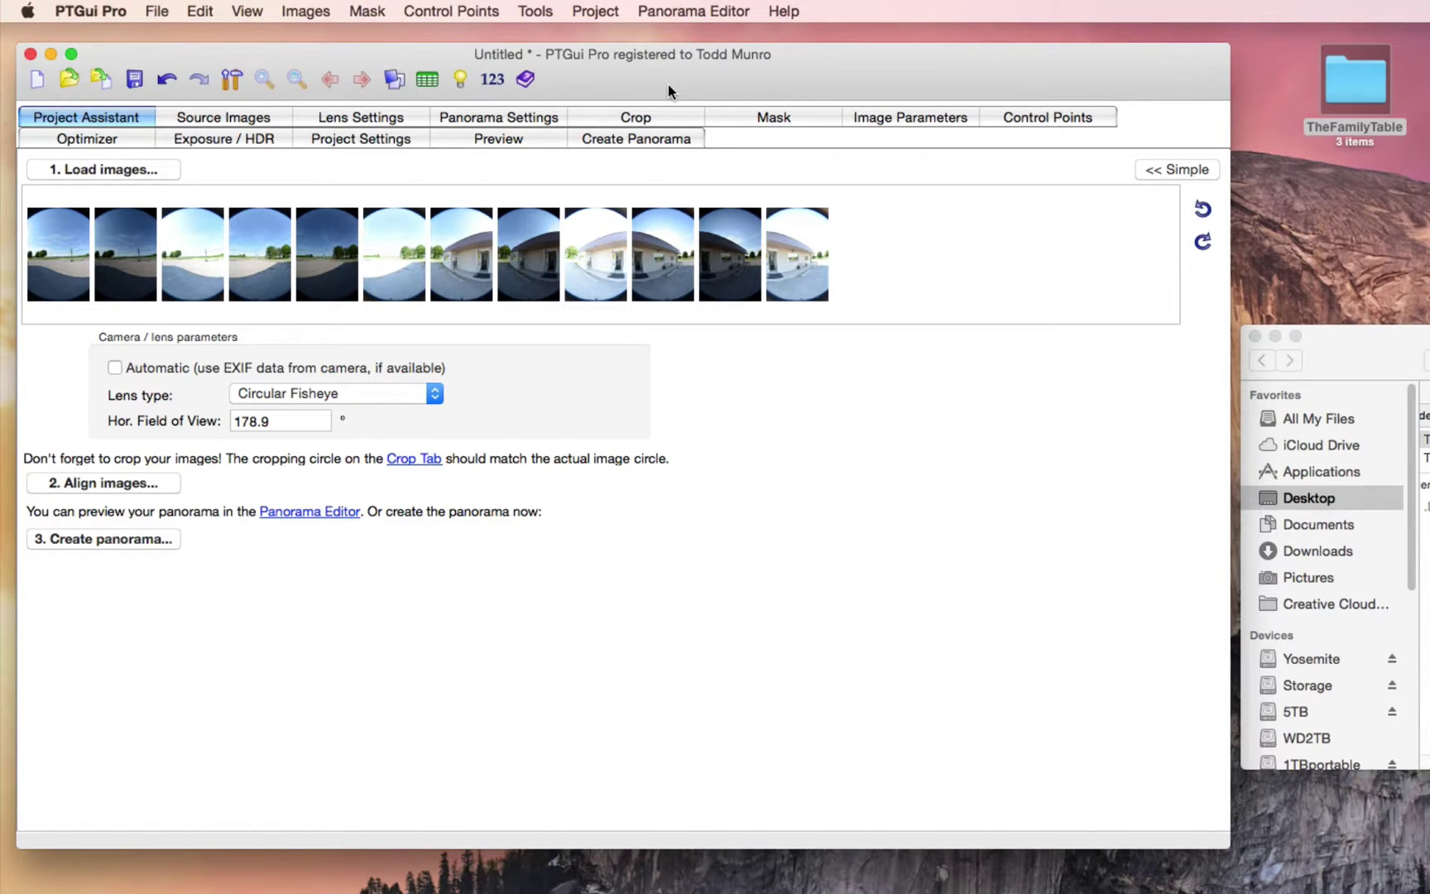
{"action": "left_click_drag", "start_coordinate": [668, 84], "coordinate": [716, 75]}
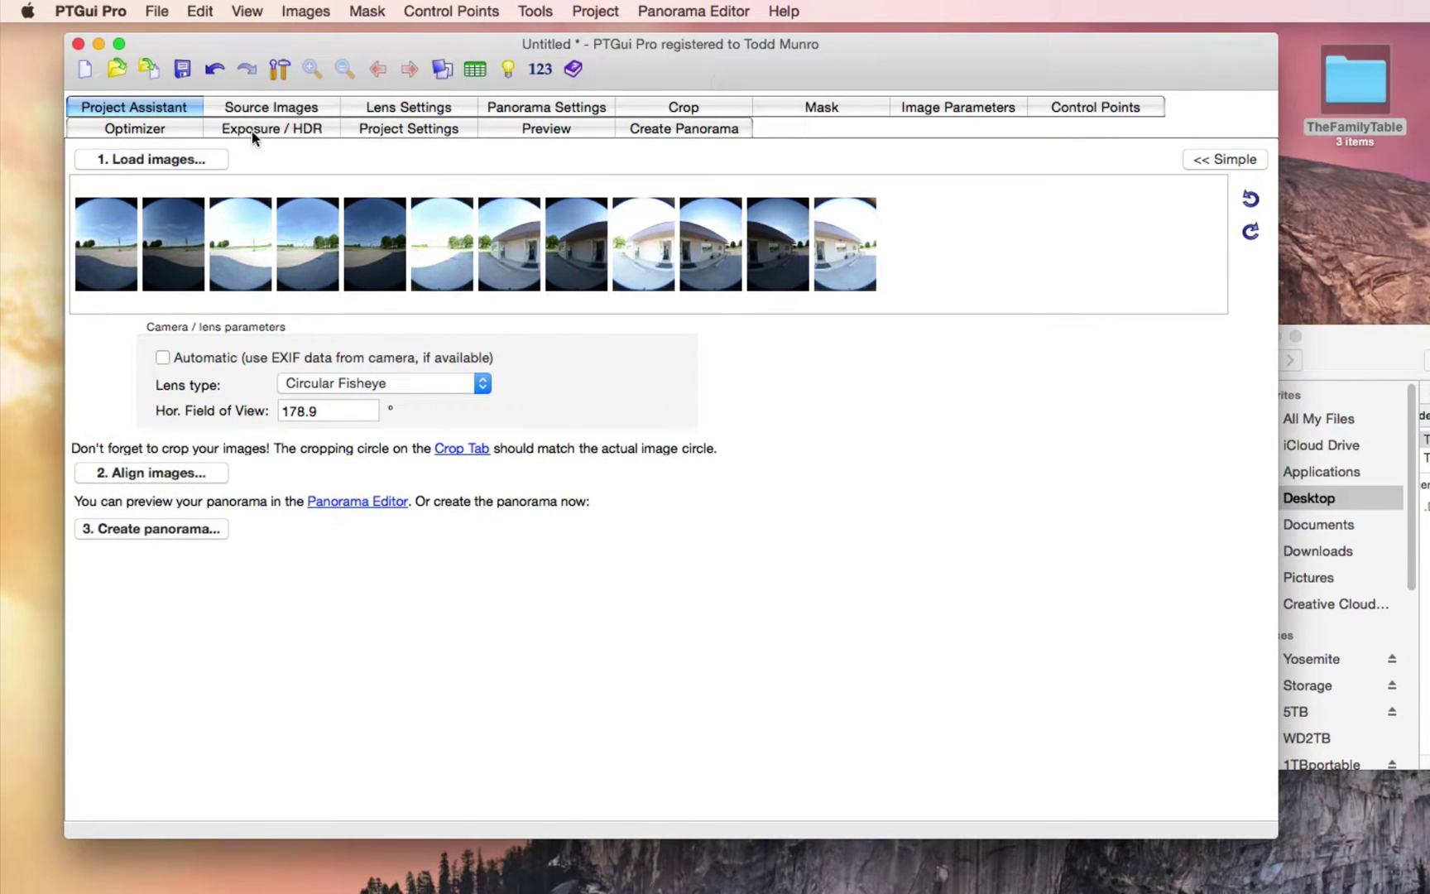
{"action": "left_click", "coordinate": [239, 131]}
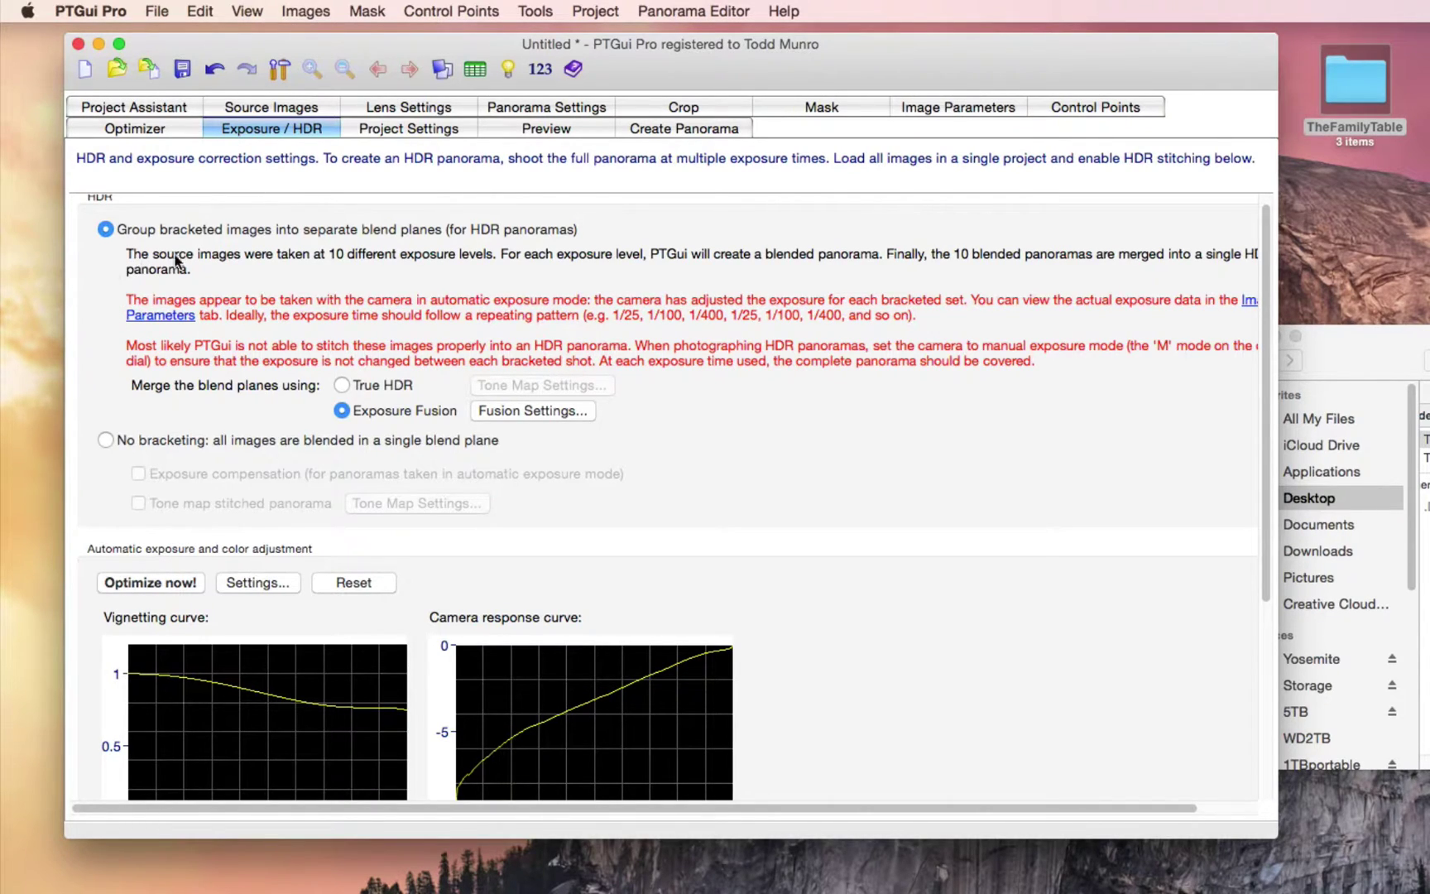
{"action": "left_click", "coordinate": [341, 384]}
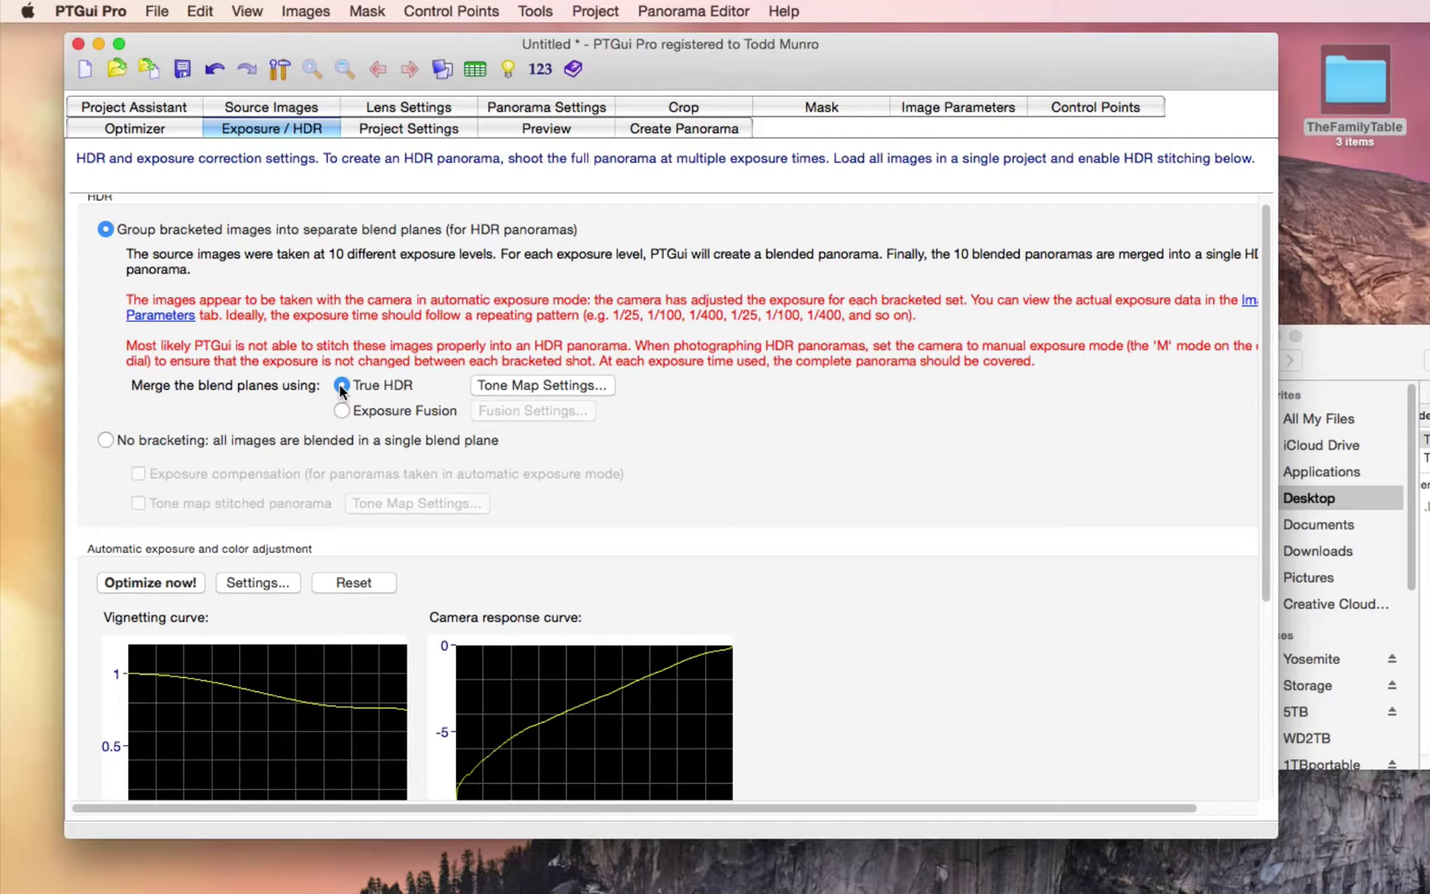
{"action": "left_click", "coordinate": [341, 409]}
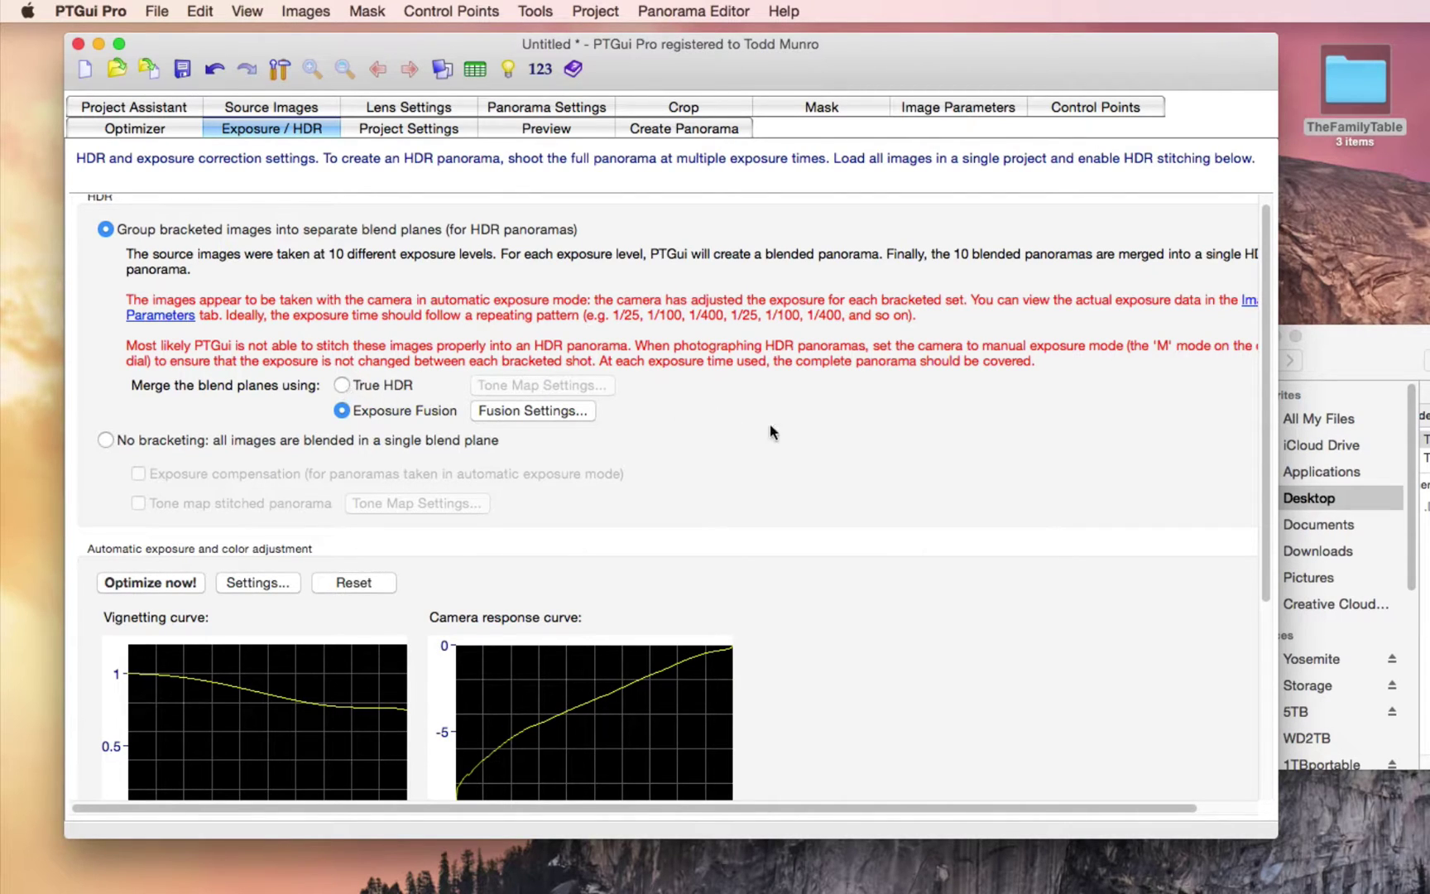
In Fusion Settings, set Target Brightness to 0.45 and Sigma to 0.29
{"action": "left_click", "coordinate": [523, 409]}
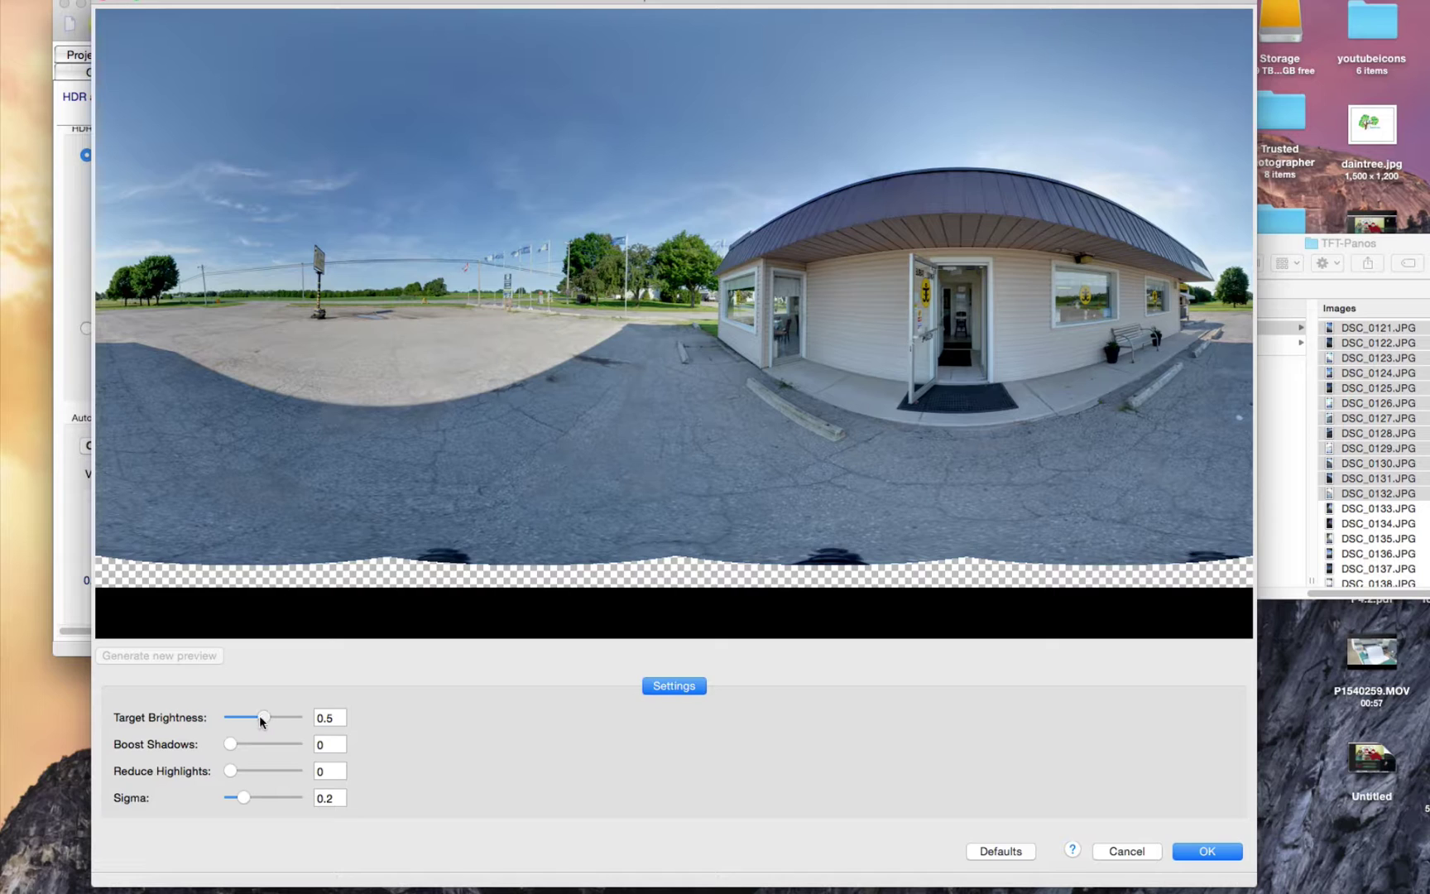
{"action": "left_click_drag", "start_coordinate": [259, 715], "coordinate": [256, 715]}
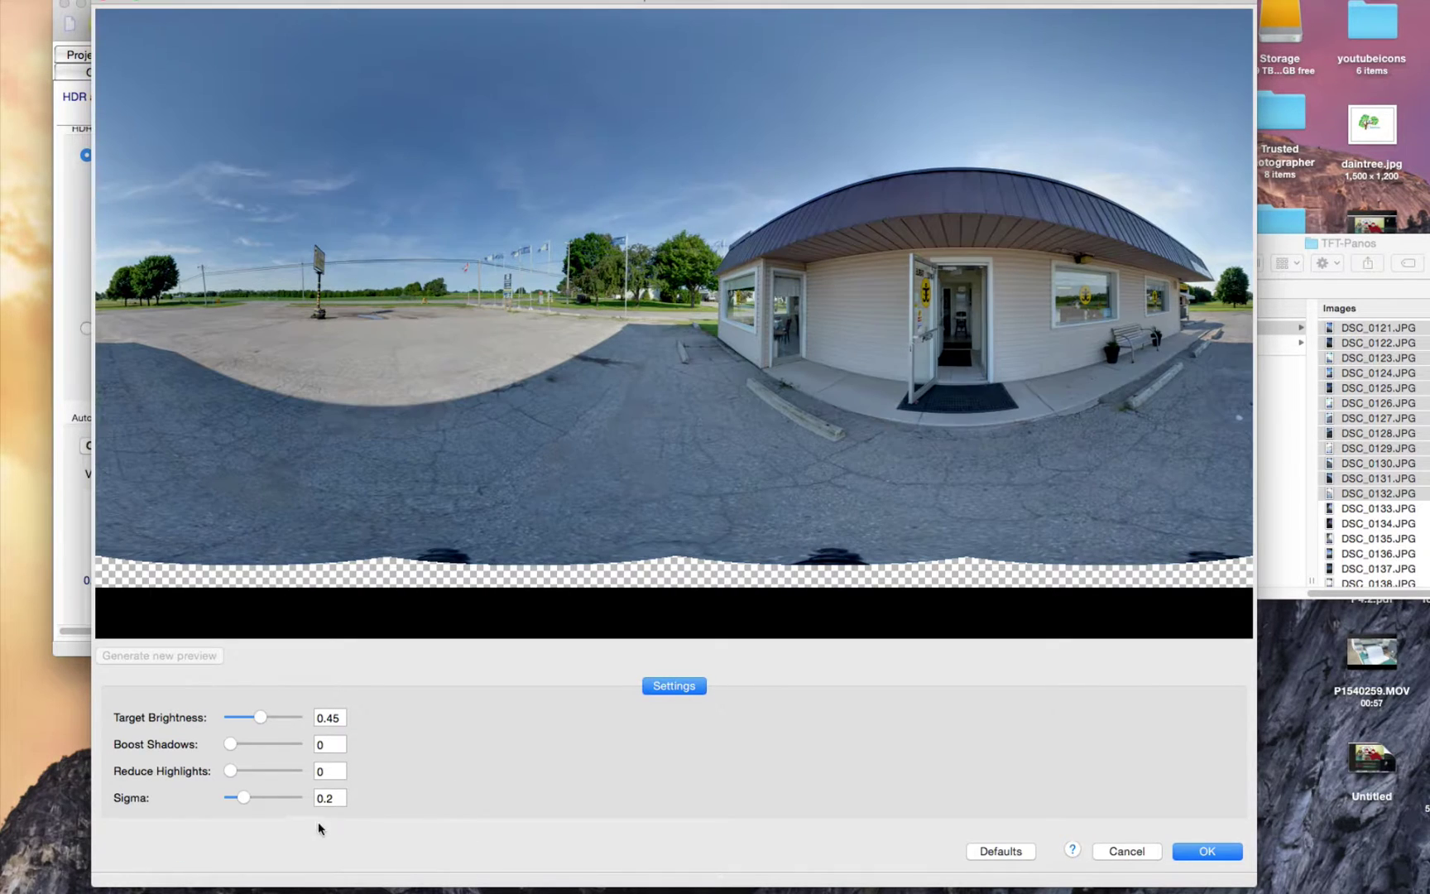
{"action": "left_click_drag", "start_coordinate": [248, 799], "coordinate": [247, 796]}
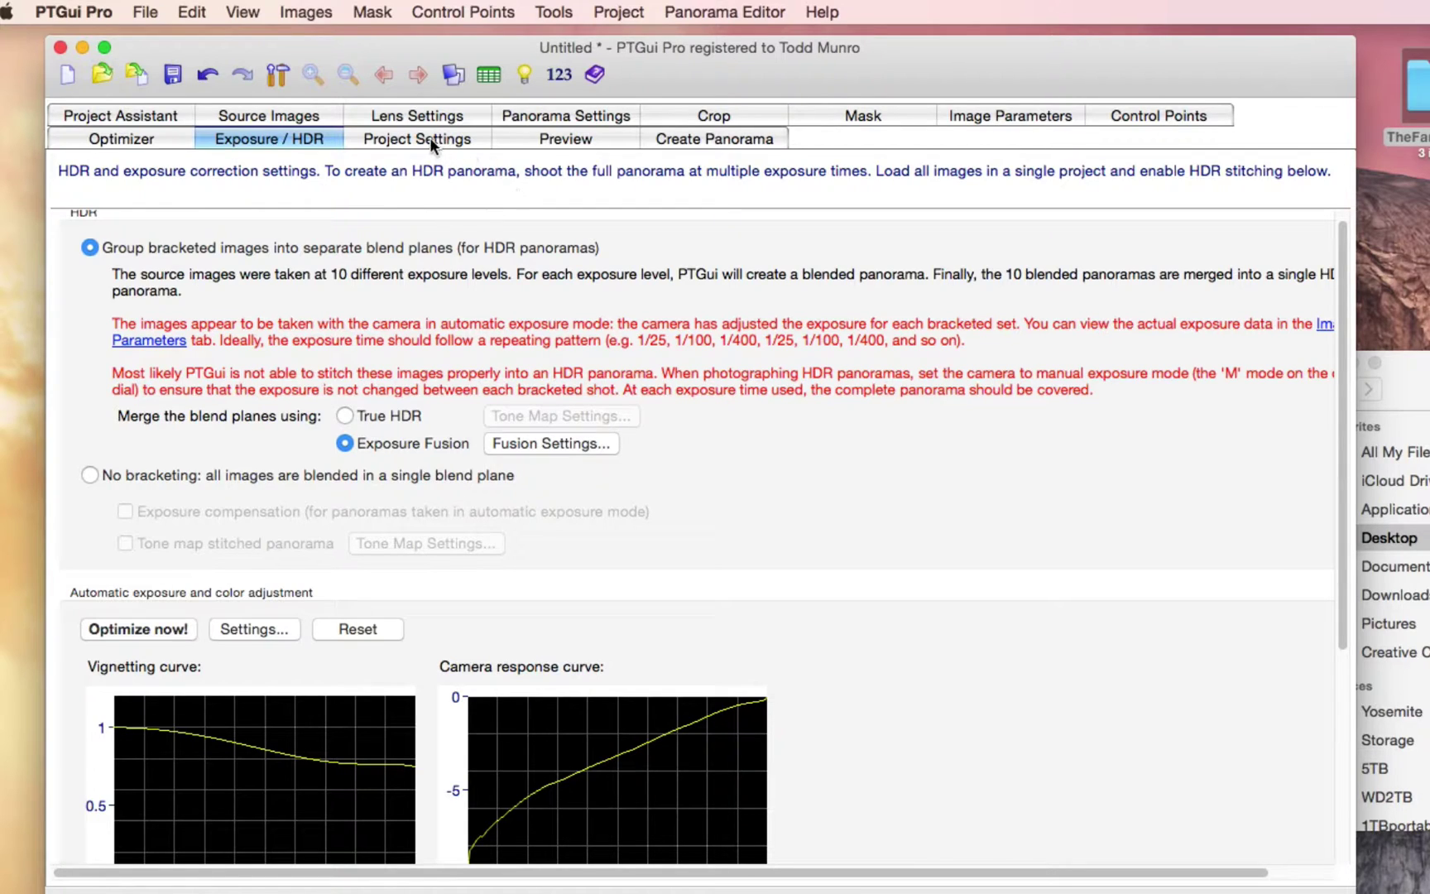
Run the optimizer, accept its changes, and switch to the Project Settings page
{"action": "left_click", "coordinate": [129, 140]}
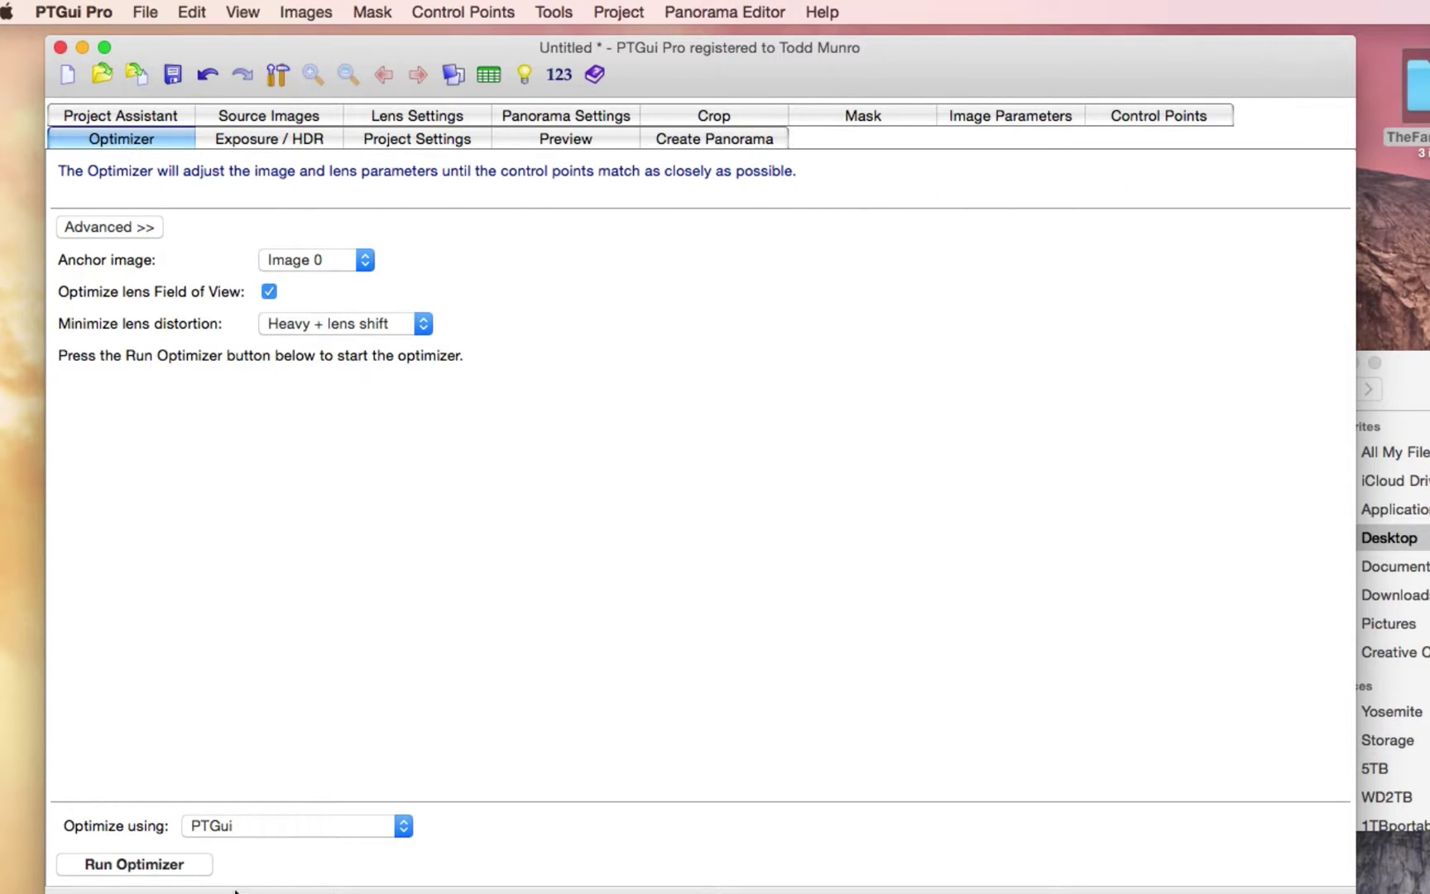
{"action": "left_click", "coordinate": [150, 866]}
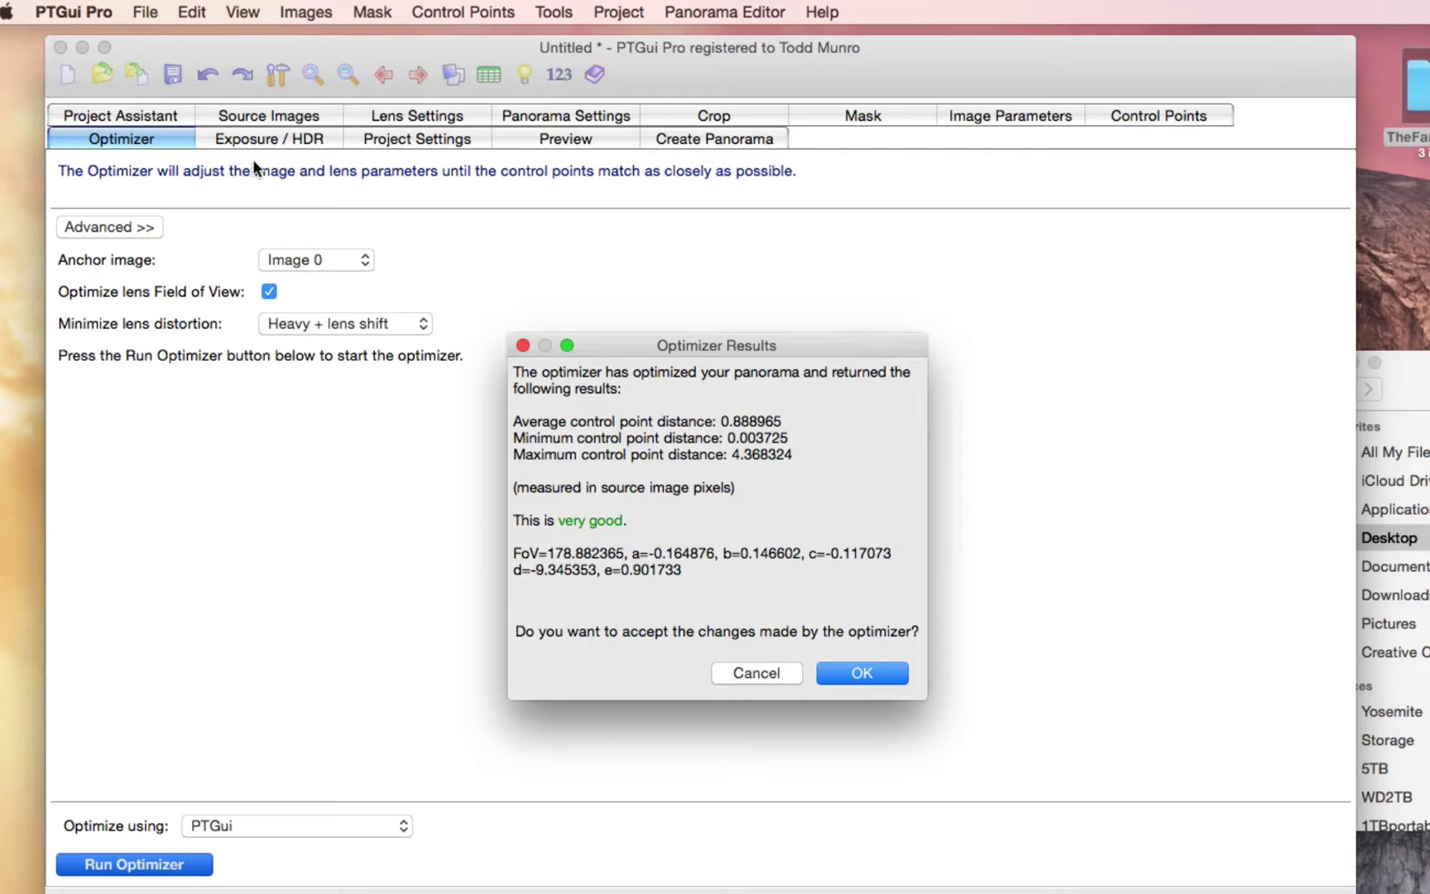
{"action": "left_click", "coordinate": [903, 677]}
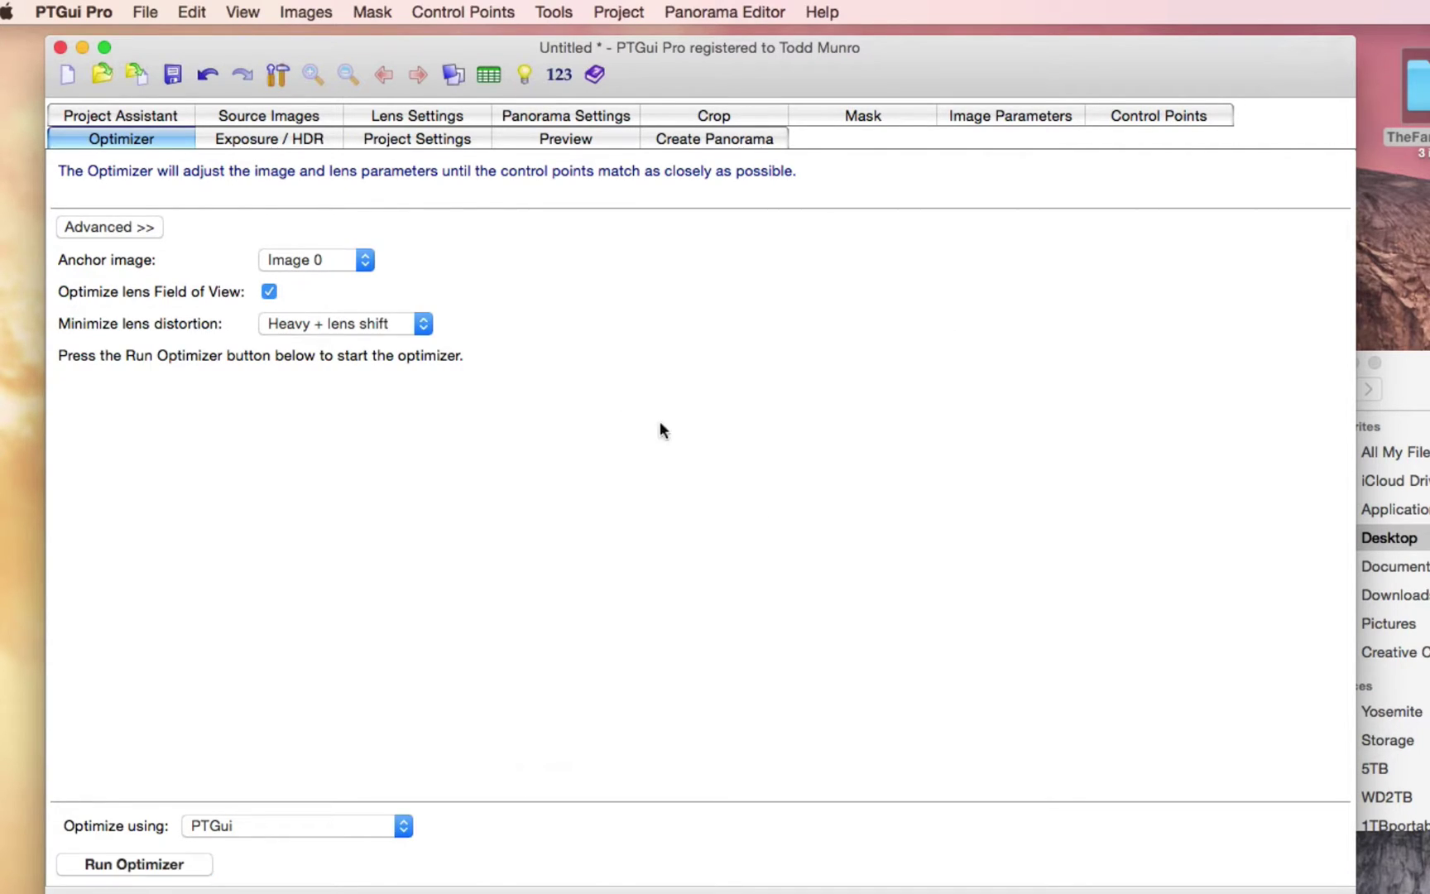
{"action": "left_click", "coordinate": [417, 139]}
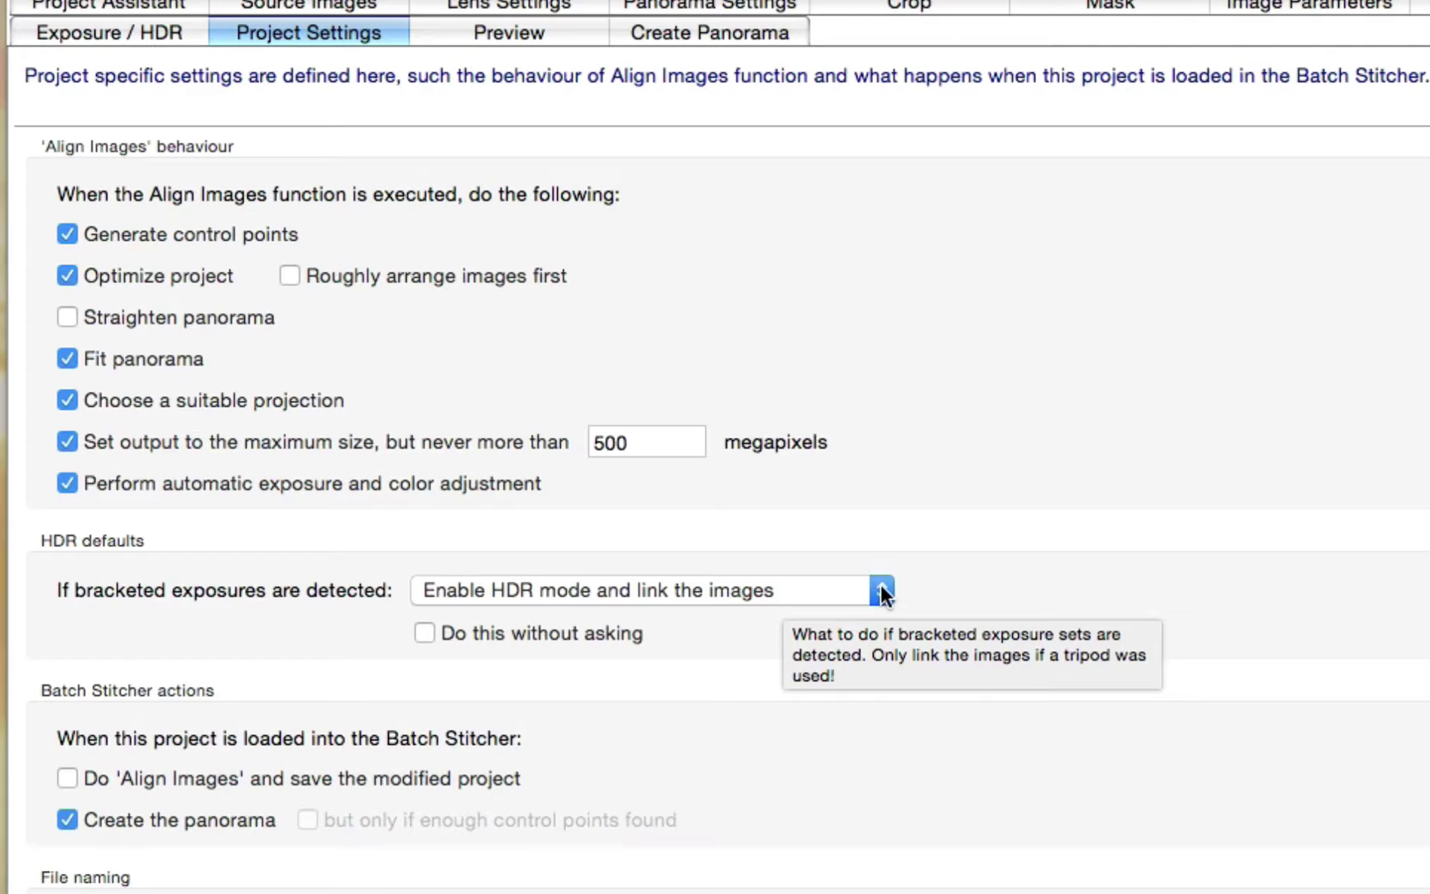
{"action": "scroll", "coordinate": [838, 735], "scroll_direction": "down", "scroll_amount": 1}
{"action": "scroll", "coordinate": [838, 735], "scroll_direction": "down", "scroll_amount": 1}
{"action": "scroll", "coordinate": [838, 736], "scroll_direction": "down", "scroll_amount": 1}
{"action": "scroll", "coordinate": [833, 736], "scroll_direction": "down", "scroll_amount": 3}
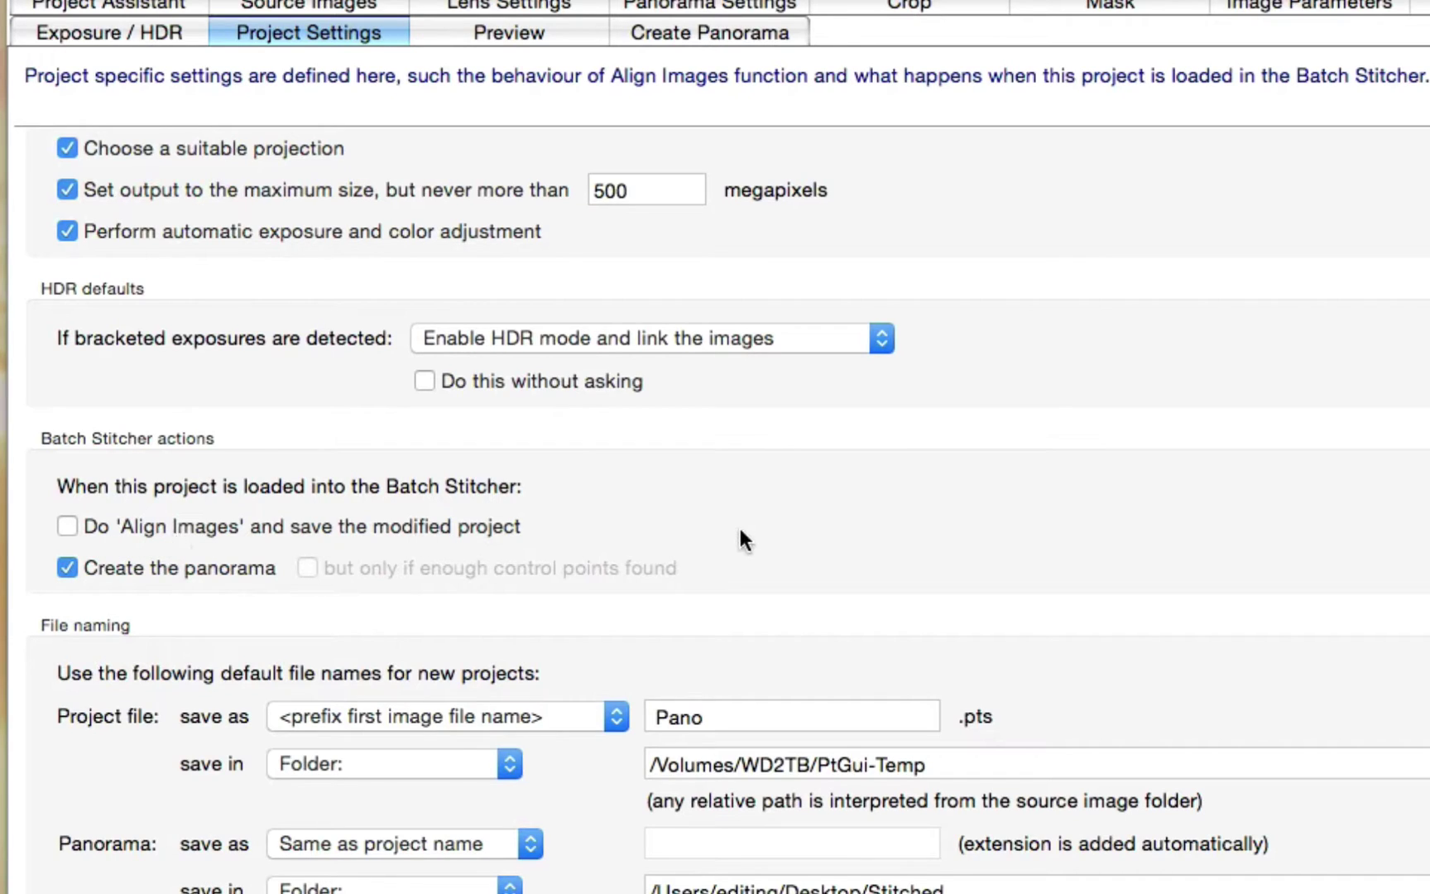
{"action": "scroll", "coordinate": [740, 529], "scroll_direction": "down", "scroll_amount": 1}
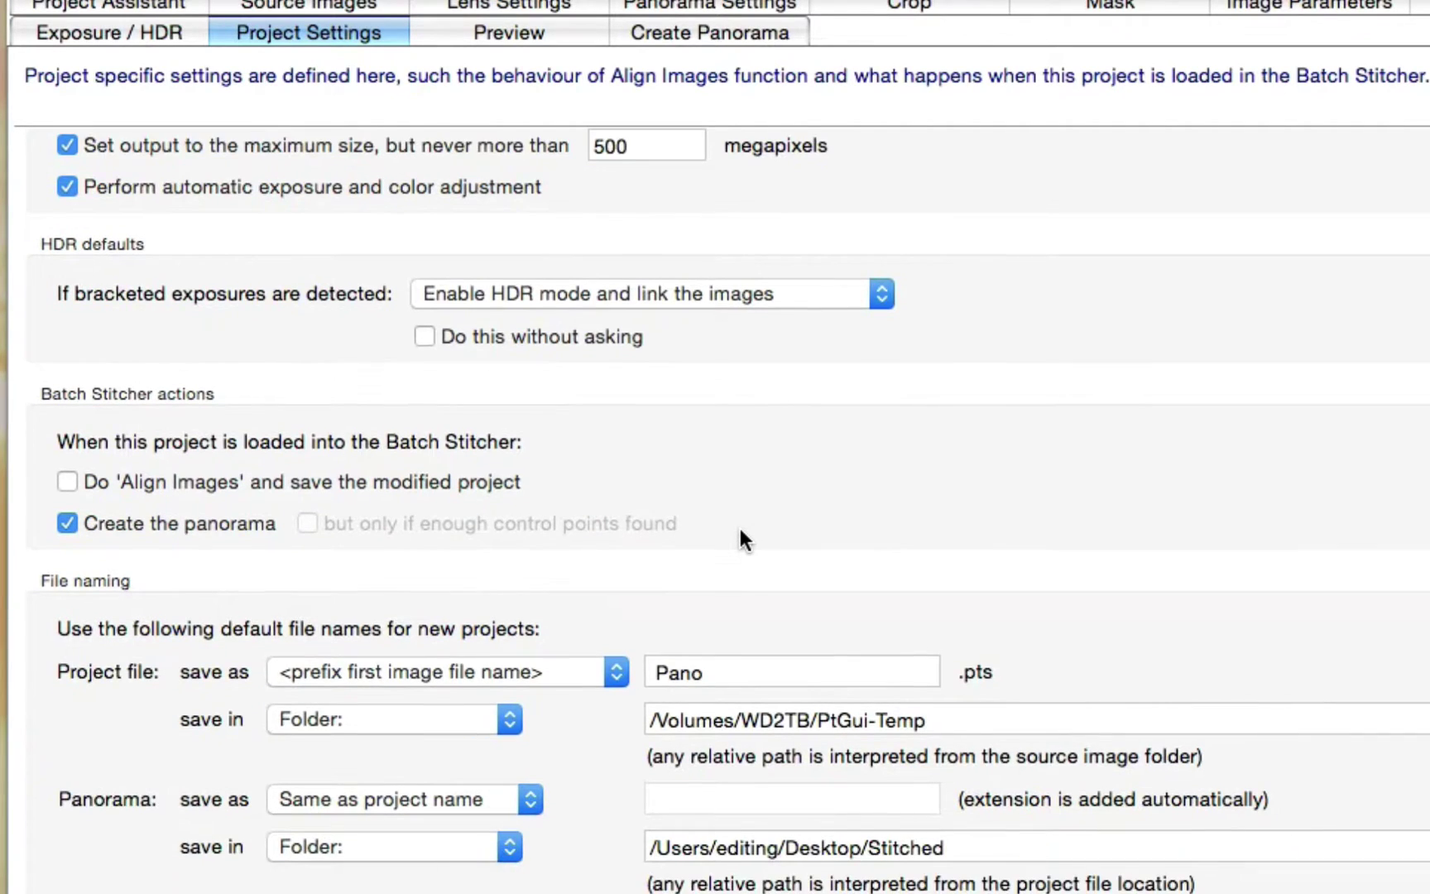
{"action": "scroll", "coordinate": [740, 530], "scroll_direction": "down", "scroll_amount": 1}
{"action": "scroll", "coordinate": [740, 530], "scroll_direction": "down", "scroll_amount": 1}
{"action": "scroll", "coordinate": [739, 530], "scroll_direction": "down", "scroll_amount": 1}
{"action": "scroll", "coordinate": [740, 530], "scroll_direction": "down", "scroll_amount": 1}
{"action": "scroll", "coordinate": [739, 531], "scroll_direction": "down", "scroll_amount": 1}
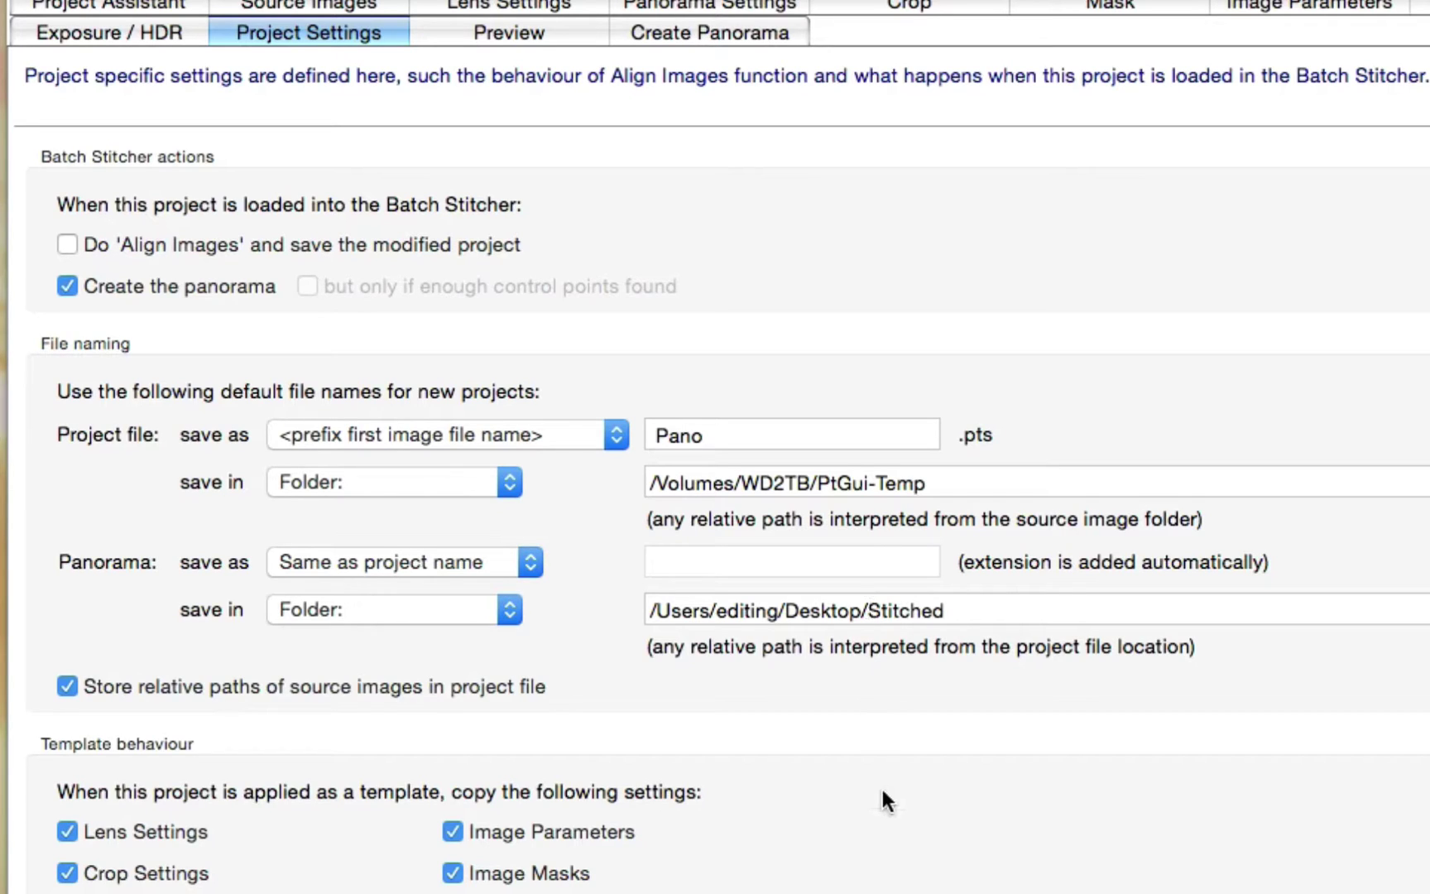
{"action": "scroll", "coordinate": [883, 800], "scroll_direction": "down", "scroll_amount": 2}
{"action": "scroll", "coordinate": [883, 800], "scroll_direction": "down", "scroll_amount": 2}
{"action": "scroll", "coordinate": [883, 800], "scroll_direction": "down", "scroll_amount": 3}
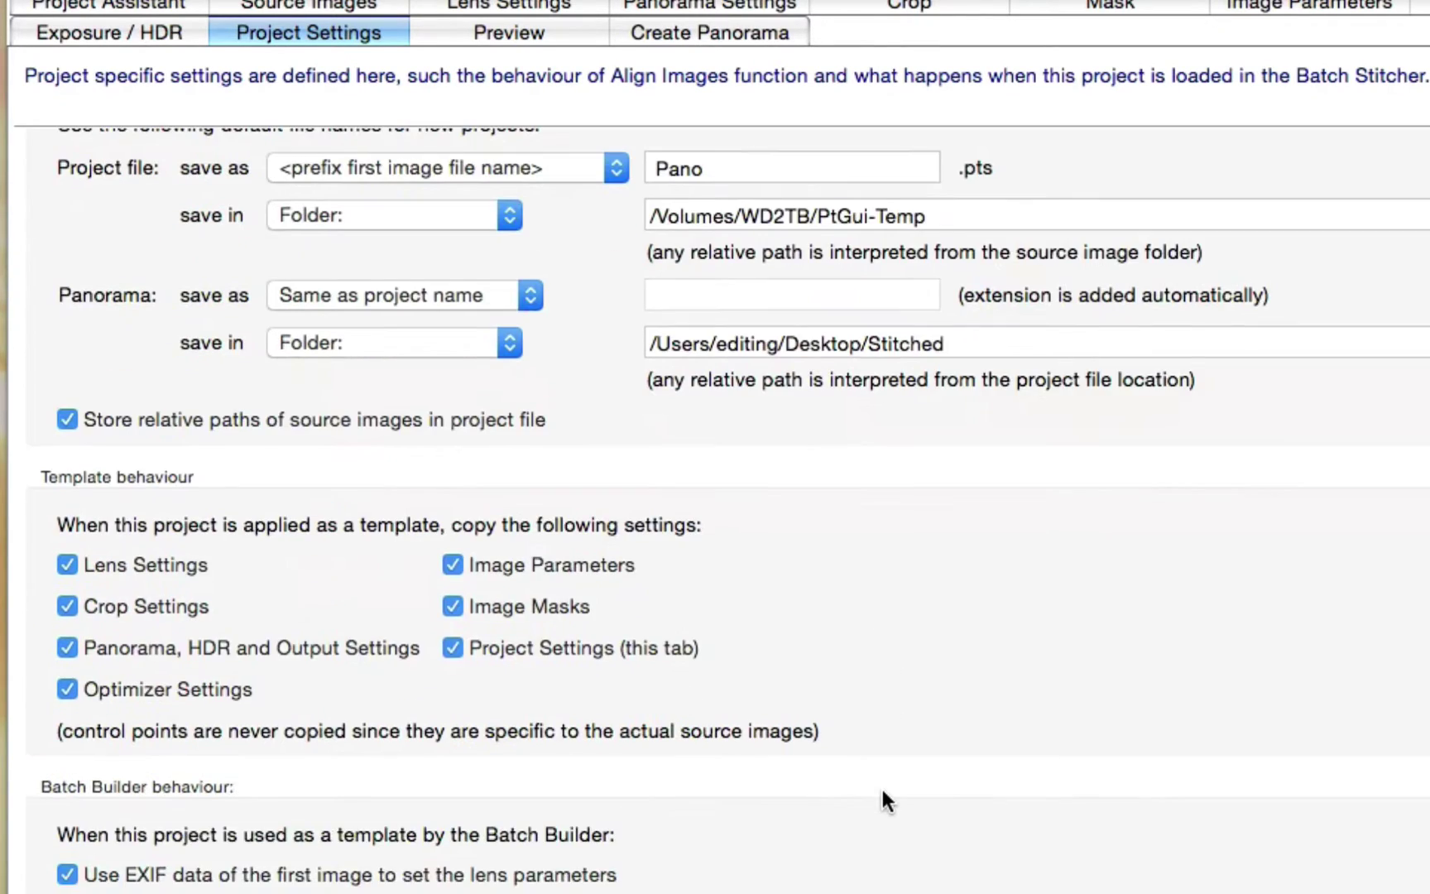
{"action": "scroll", "coordinate": [882, 800], "scroll_direction": "down", "scroll_amount": 2}
{"action": "scroll", "coordinate": [945, 879], "scroll_direction": "up", "scroll_amount": 1}
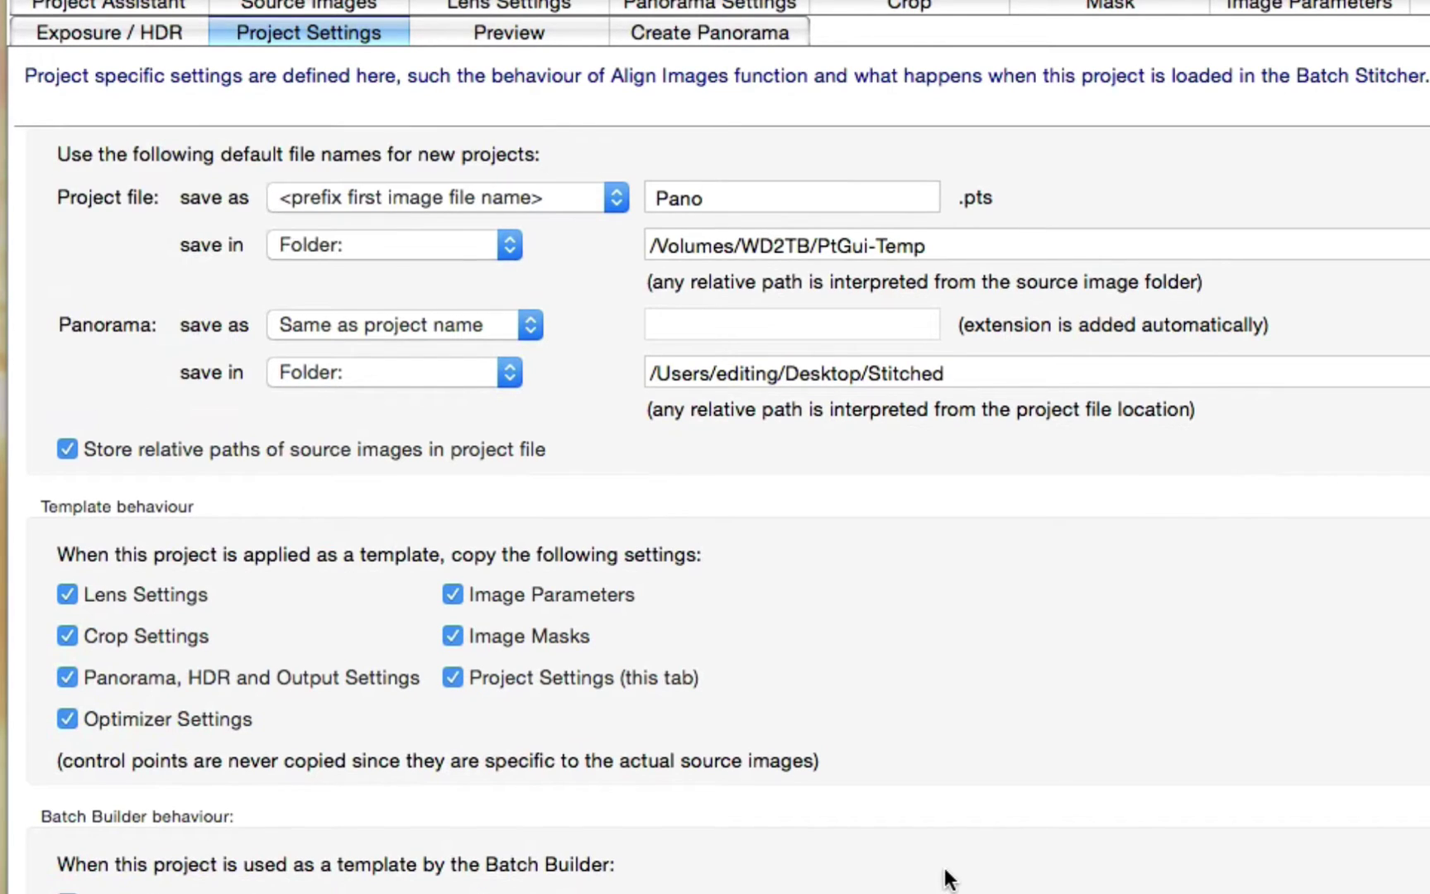
{"action": "scroll", "coordinate": [946, 879], "scroll_direction": "up", "scroll_amount": 5}
{"action": "scroll", "coordinate": [945, 880], "scroll_direction": "up", "scroll_amount": 3}
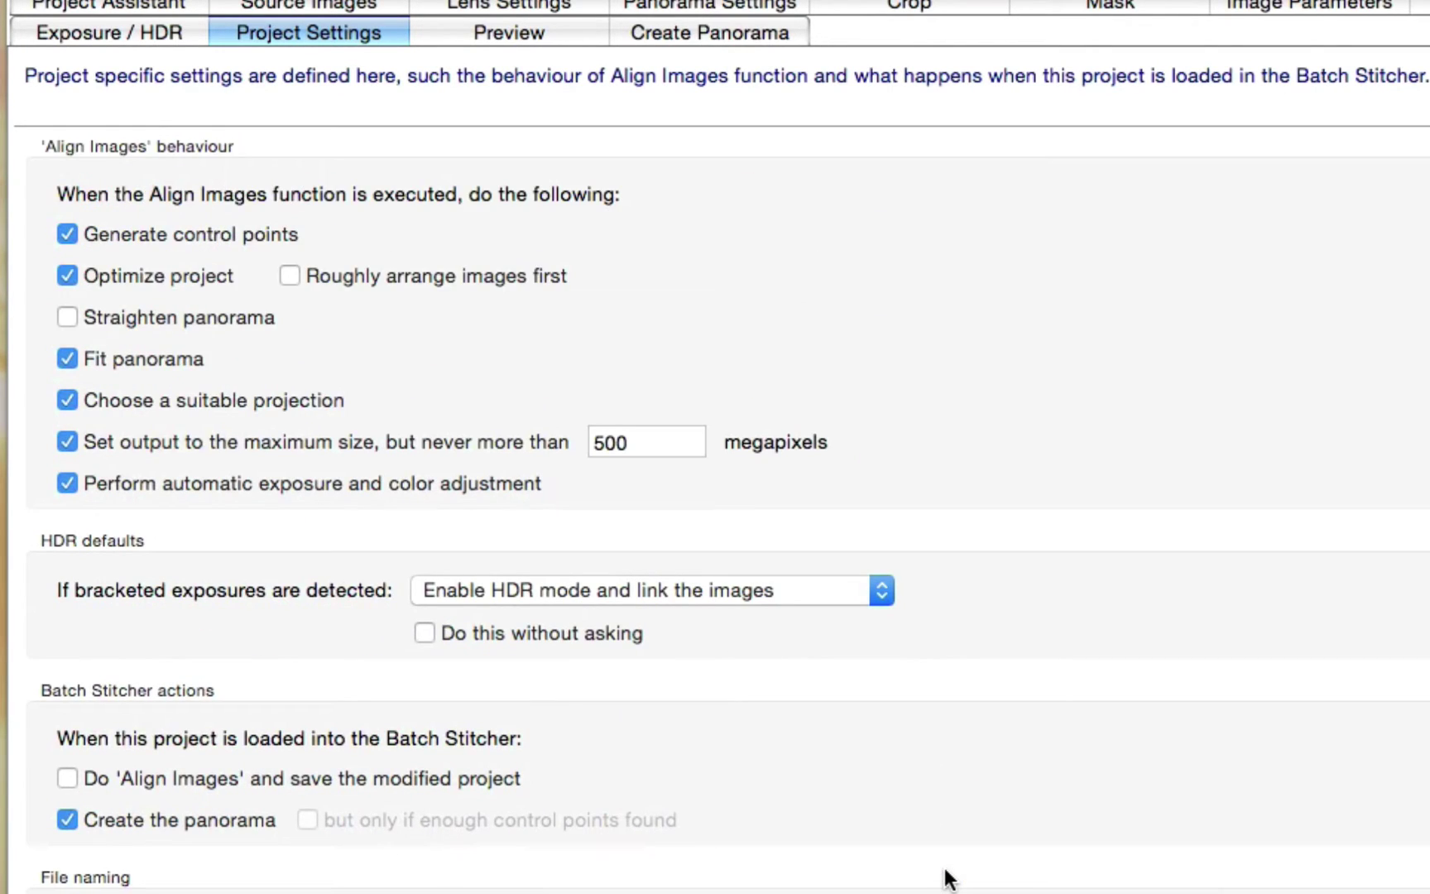
Show the Create Panorama output settings at the optimum 9608 × 4804 pixel size
{"action": "left_click", "coordinate": [701, 34]}
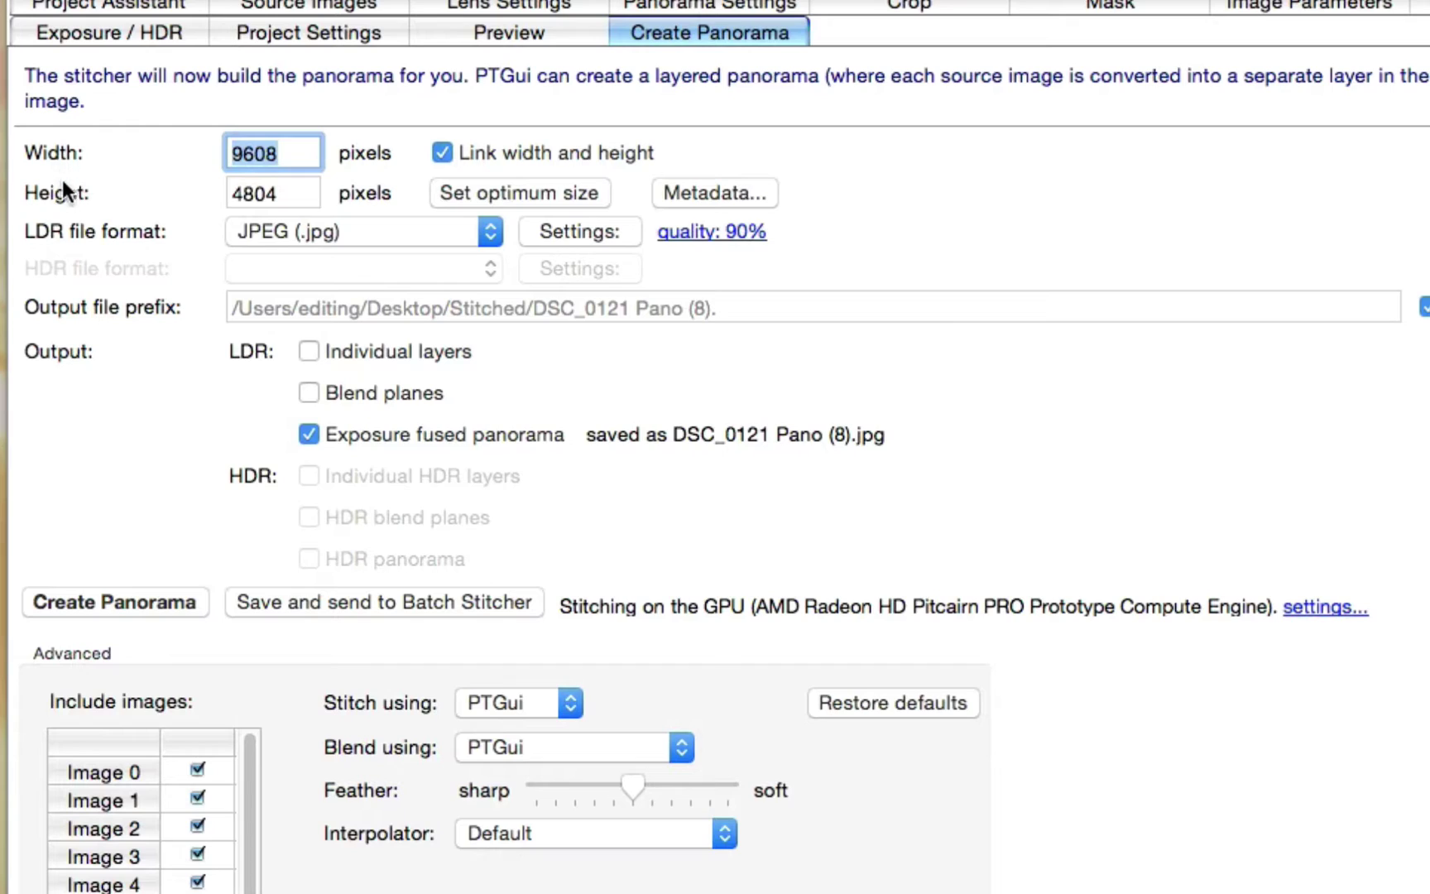
{"action": "left_click", "coordinate": [506, 191]}
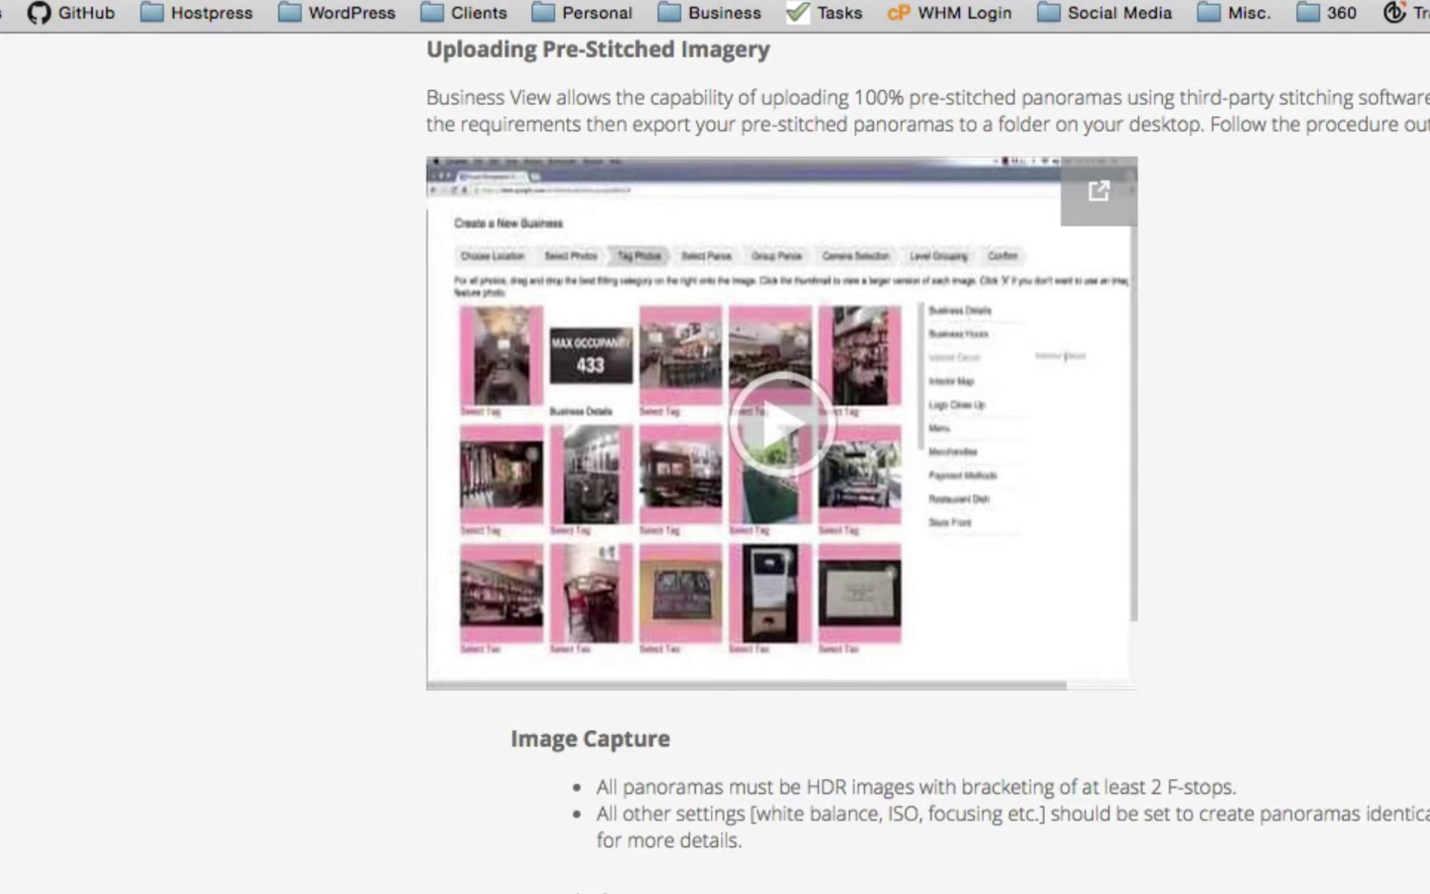
{"action": "scroll", "coordinate": [715, 447], "scroll_direction": "down", "scroll_amount": 7}
{"action": "scroll", "coordinate": [715, 447], "scroll_direction": "up", "scroll_amount": 3}
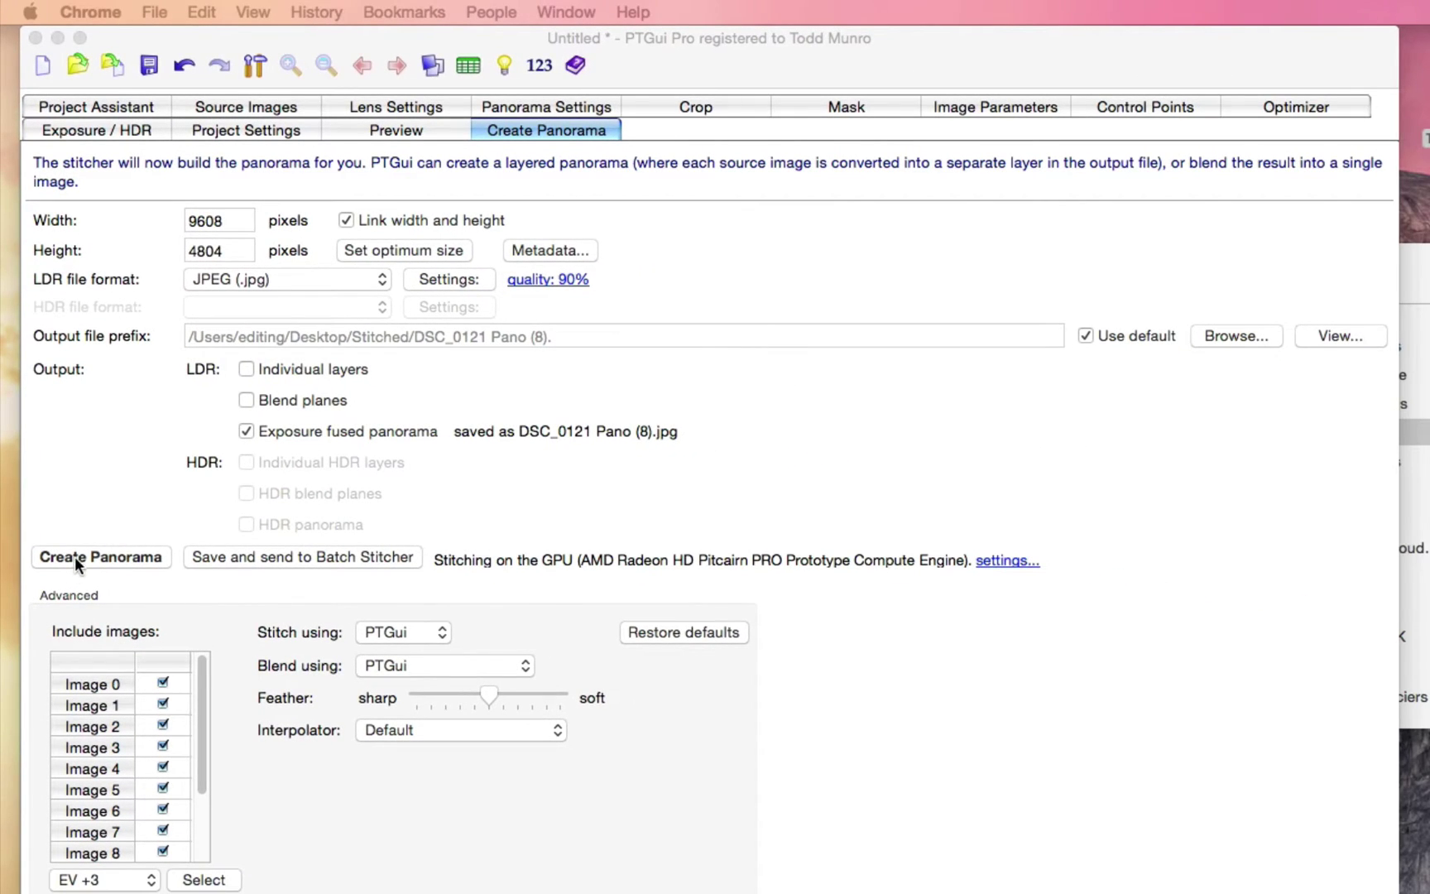
Bring PTGui Pro back to the front with its File menu showing
{"action": "left_click", "coordinate": [300, 34]}
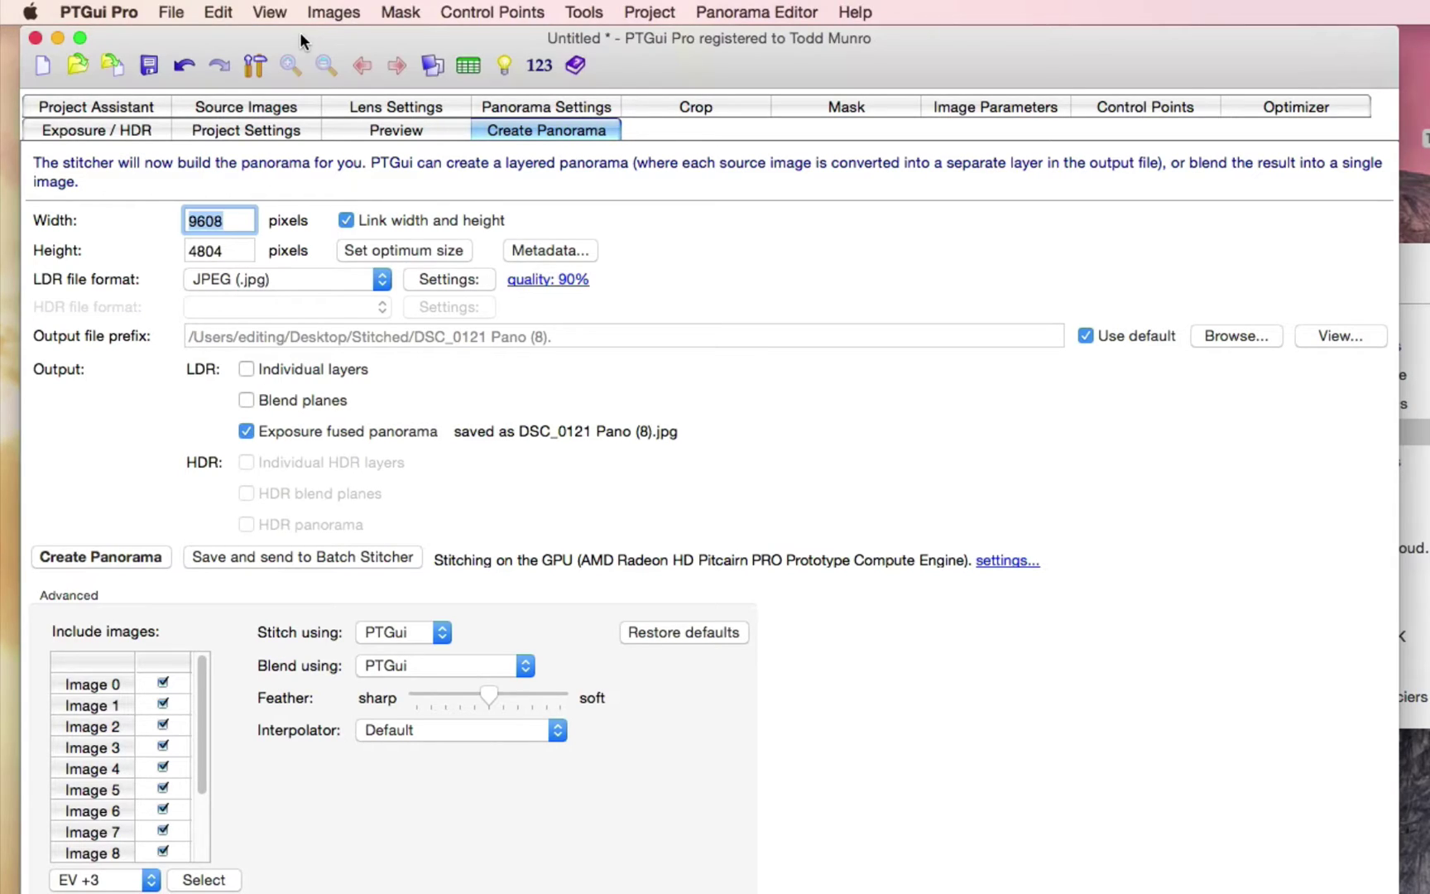
{"action": "left_click", "coordinate": [174, 13]}
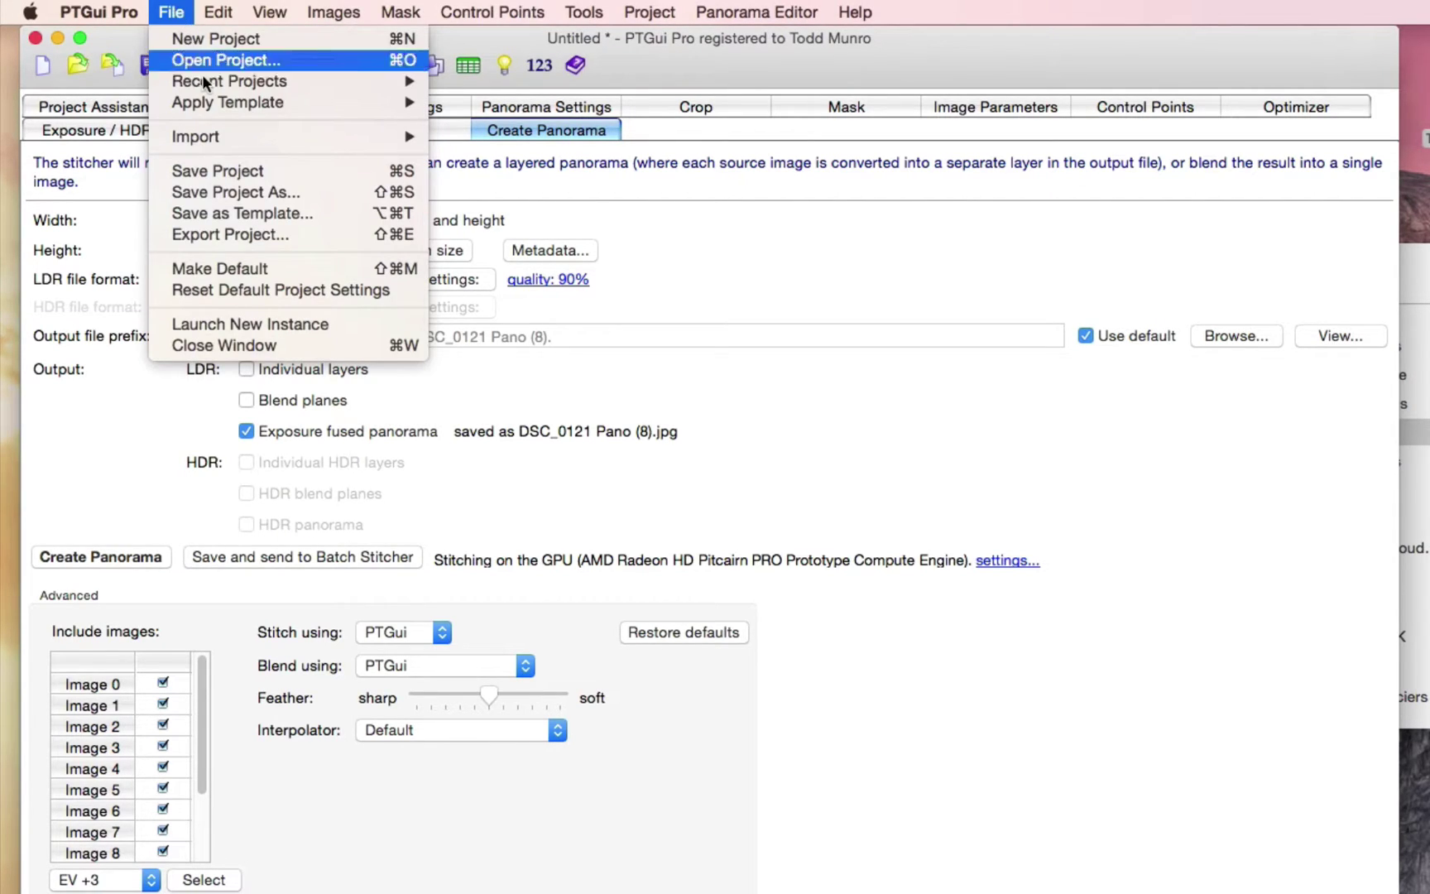
Save the project as template 'screencast', overwriting the existing template file
{"action": "left_click", "coordinate": [225, 215]}
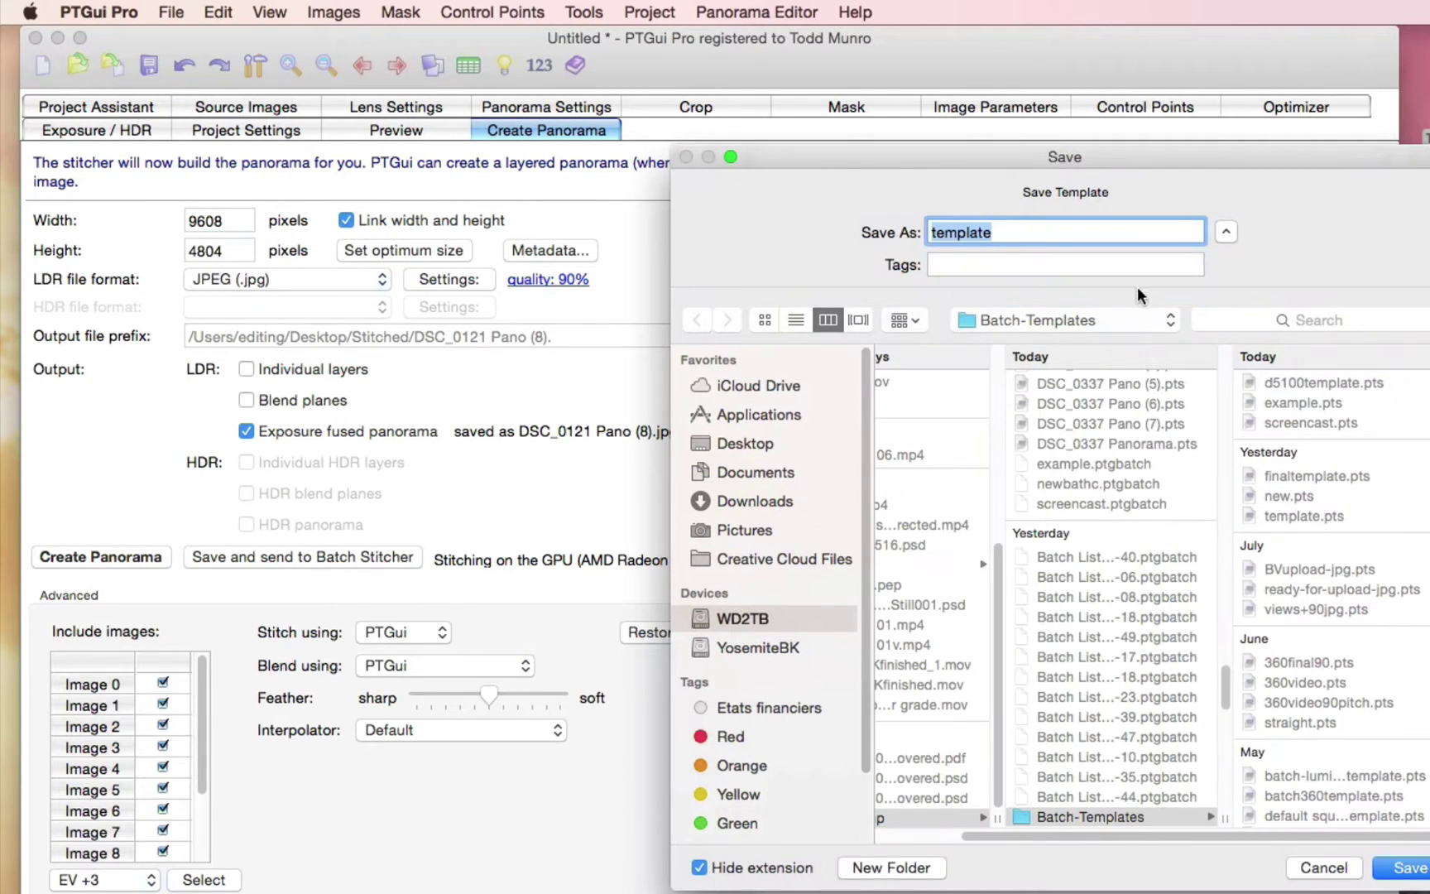
{"action": "left_click_drag", "start_coordinate": [999, 233], "coordinate": [910, 229]}
{"action": "type", "text": "screencast"}
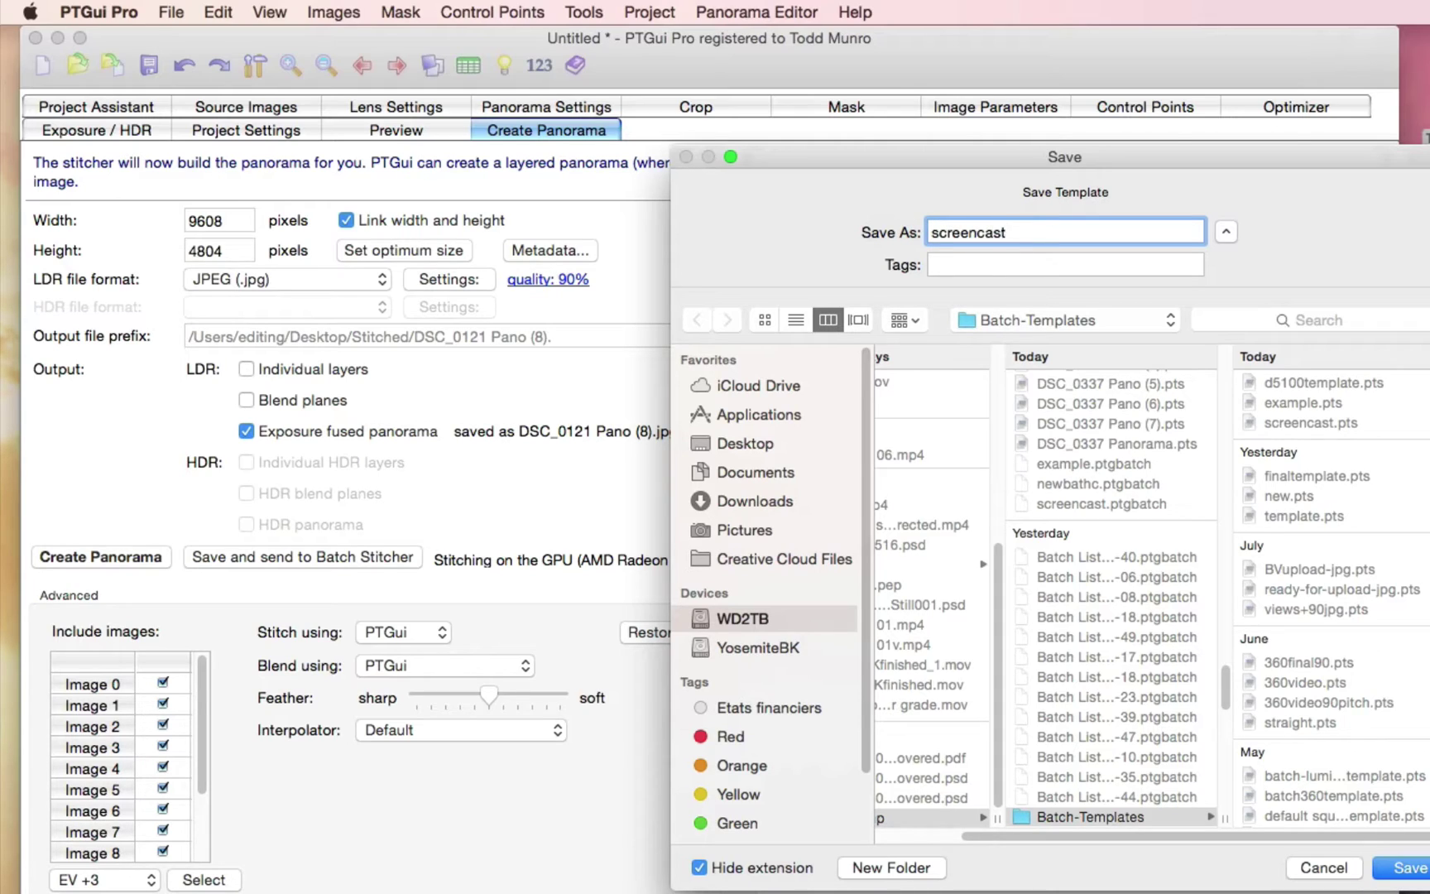
{"action": "left_click", "coordinate": [1406, 867]}
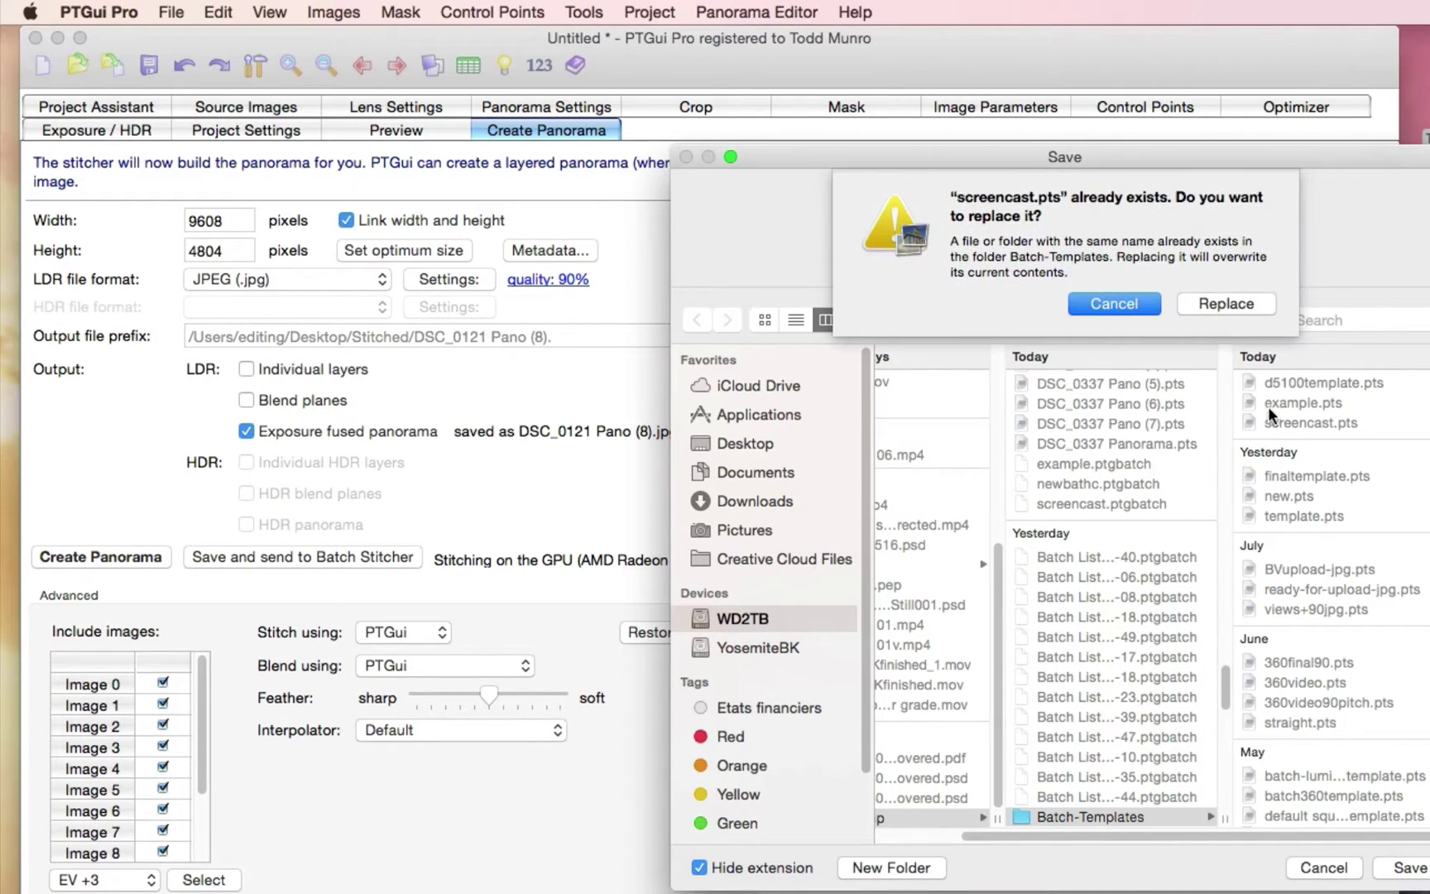
{"action": "left_click", "coordinate": [1229, 304]}
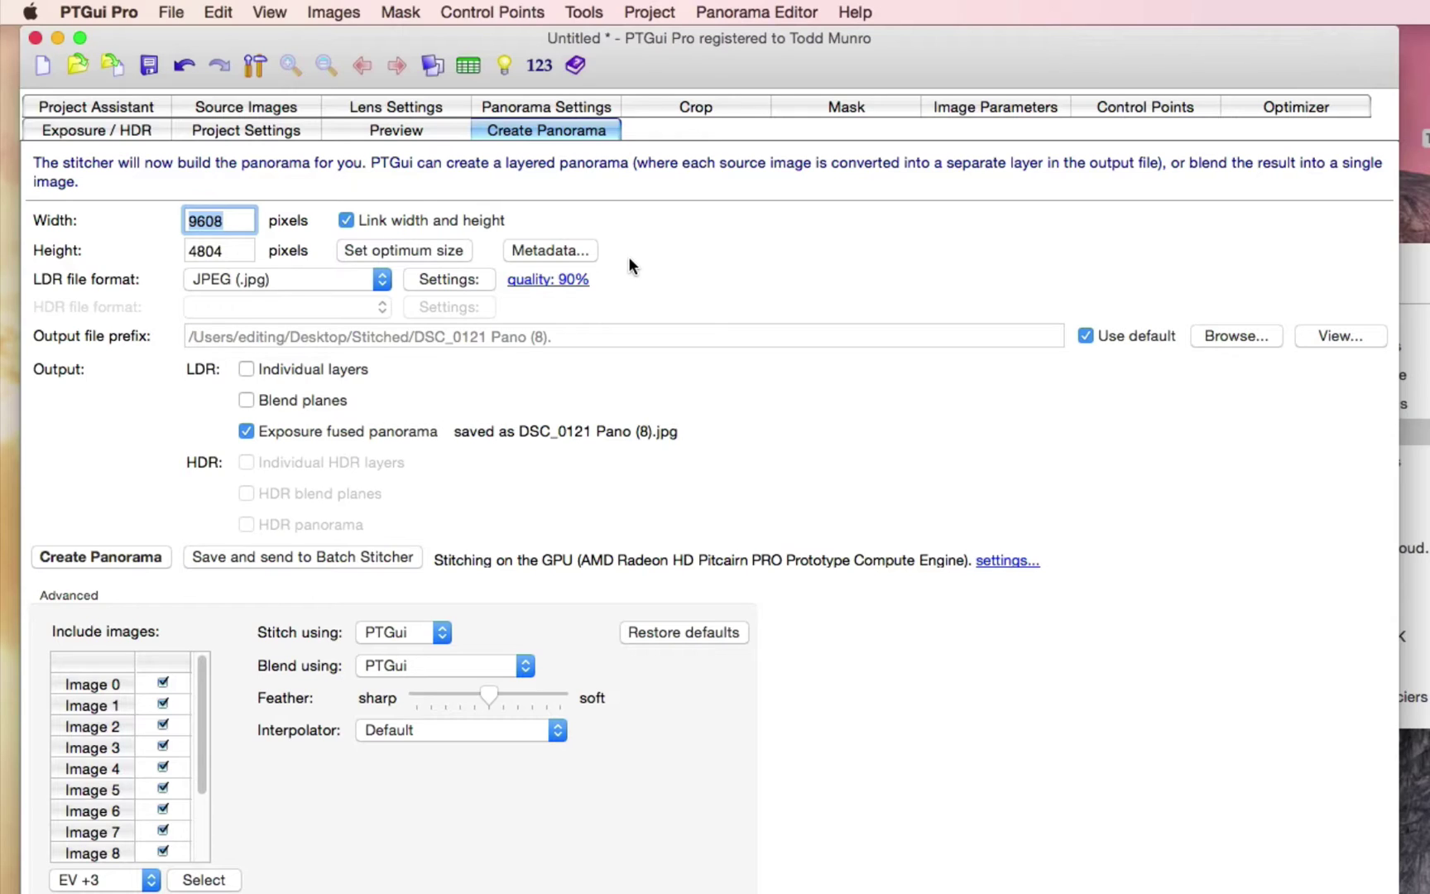
In Batch Builder, generate 12-image projects from TFT-Panos using the 'screencast' template
{"action": "left_click", "coordinate": [589, 14]}
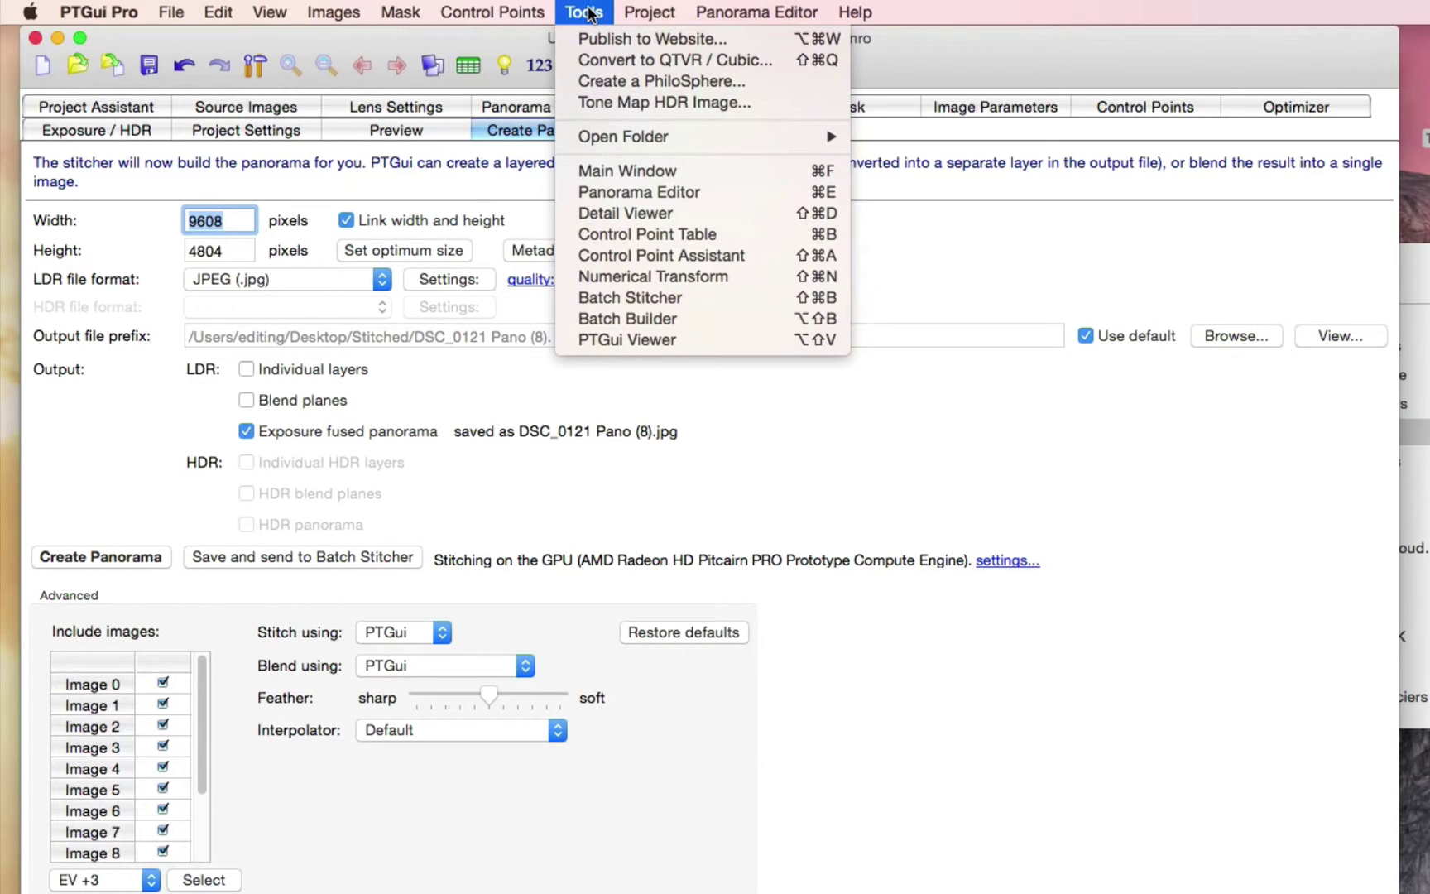
{"action": "left_click", "coordinate": [621, 321]}
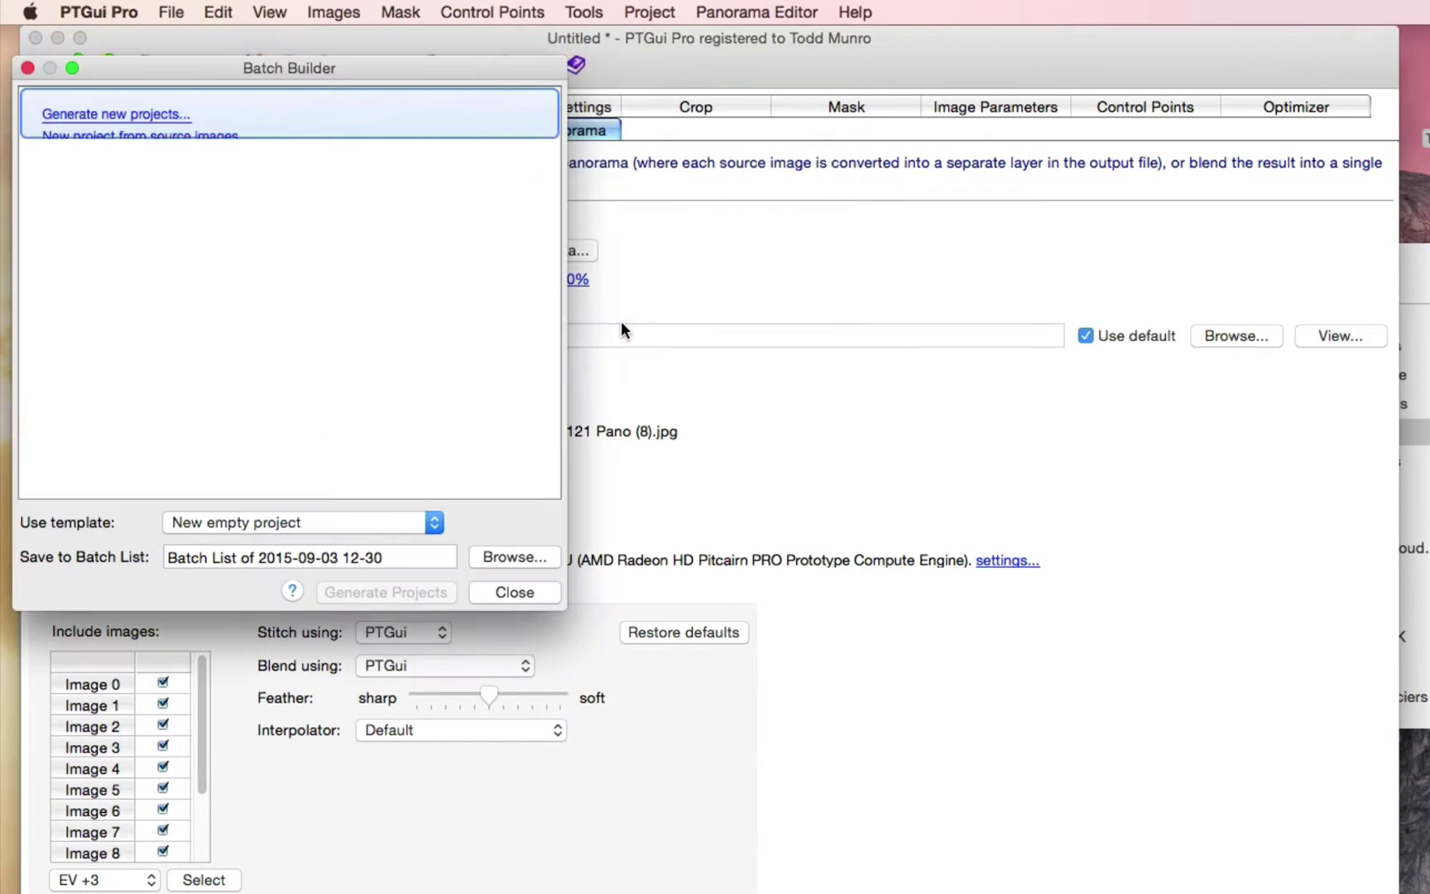
{"action": "left_click", "coordinate": [114, 112]}
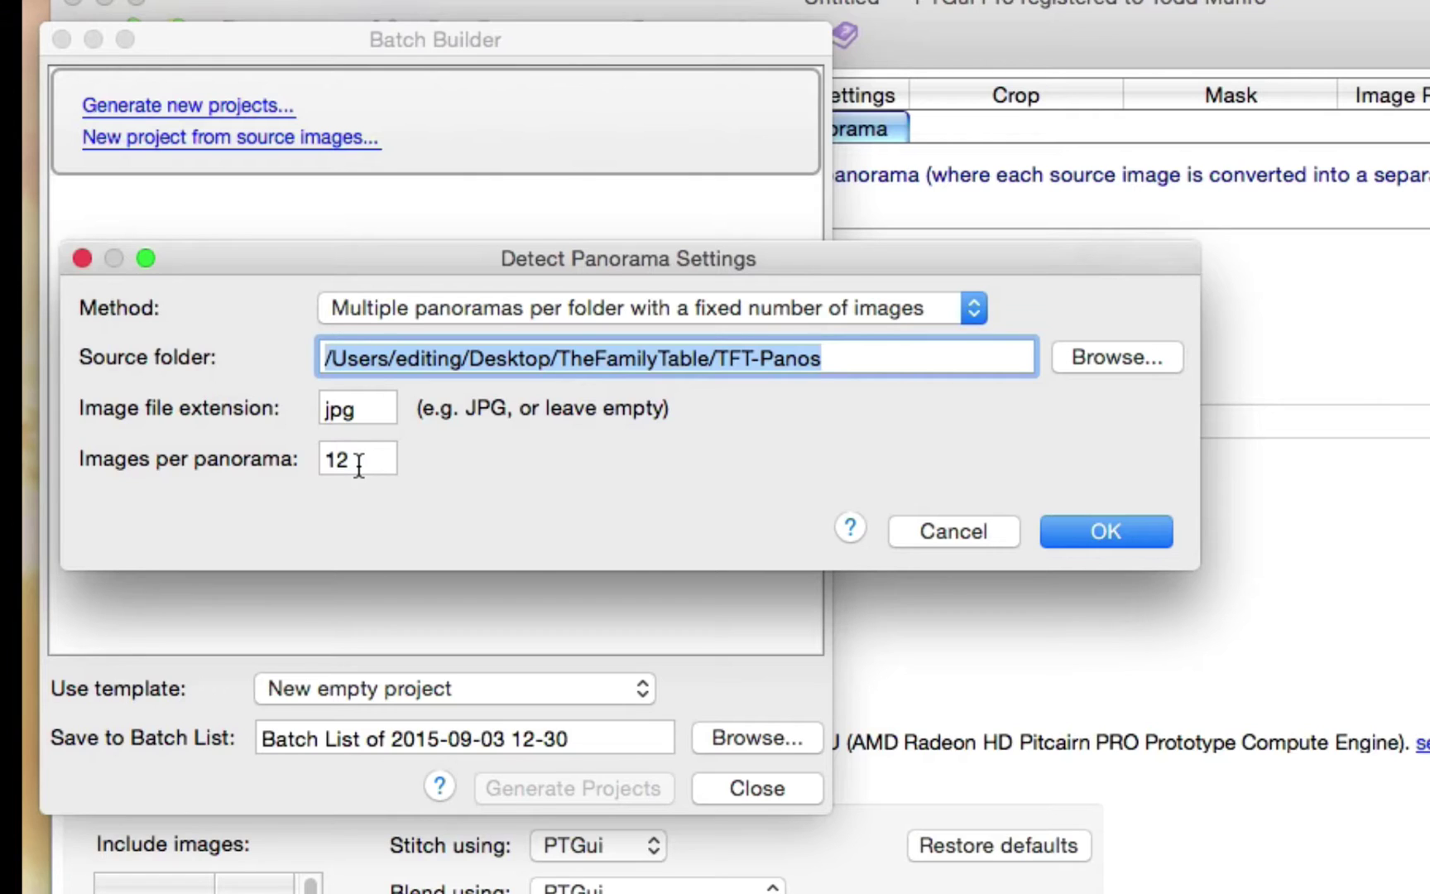
{"action": "left_click", "coordinate": [1077, 526]}
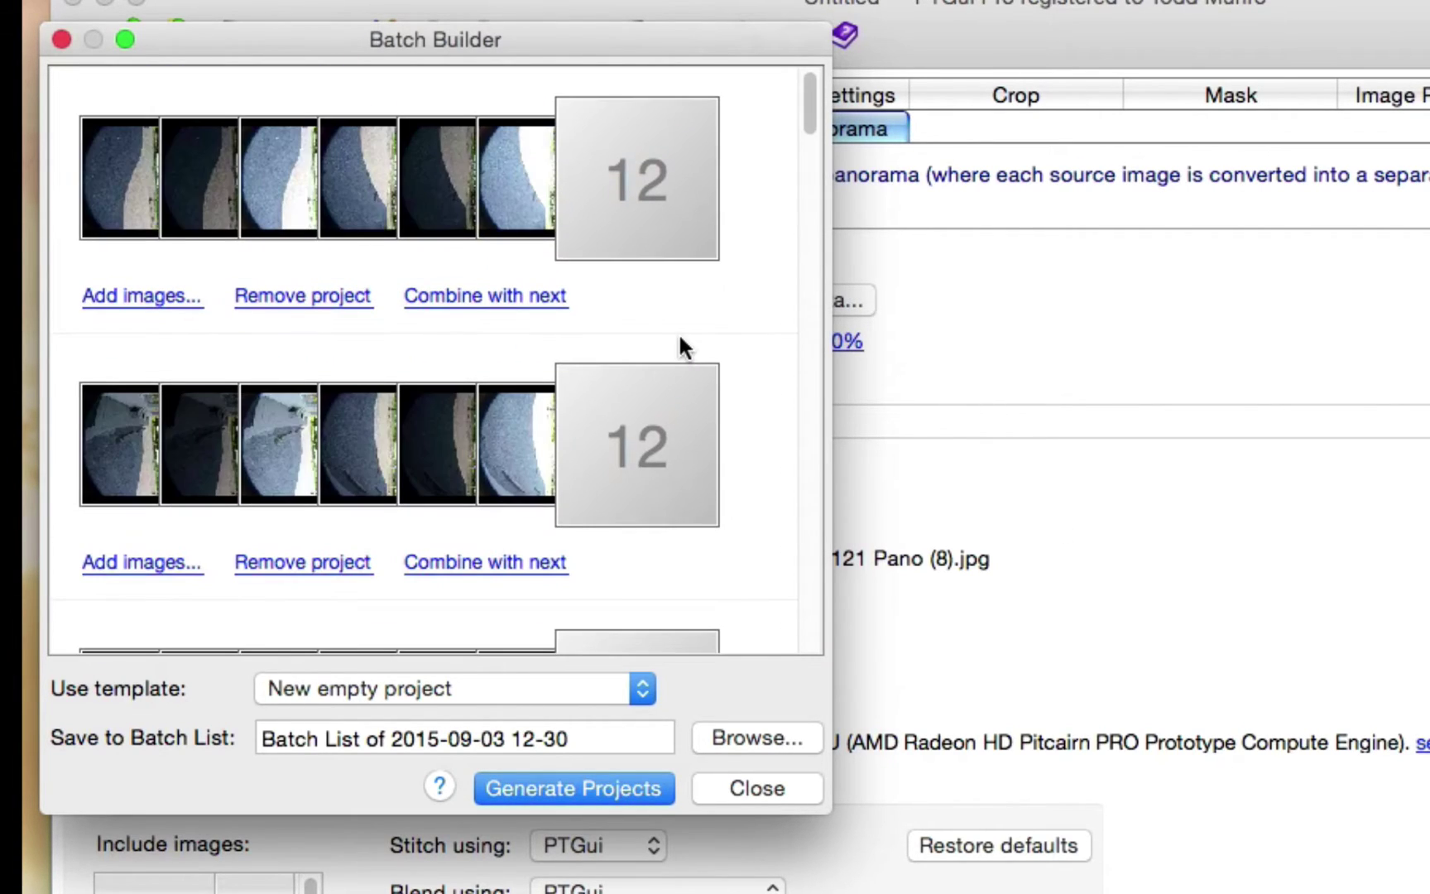
{"action": "scroll", "coordinate": [678, 332], "scroll_direction": "down", "scroll_amount": 5}
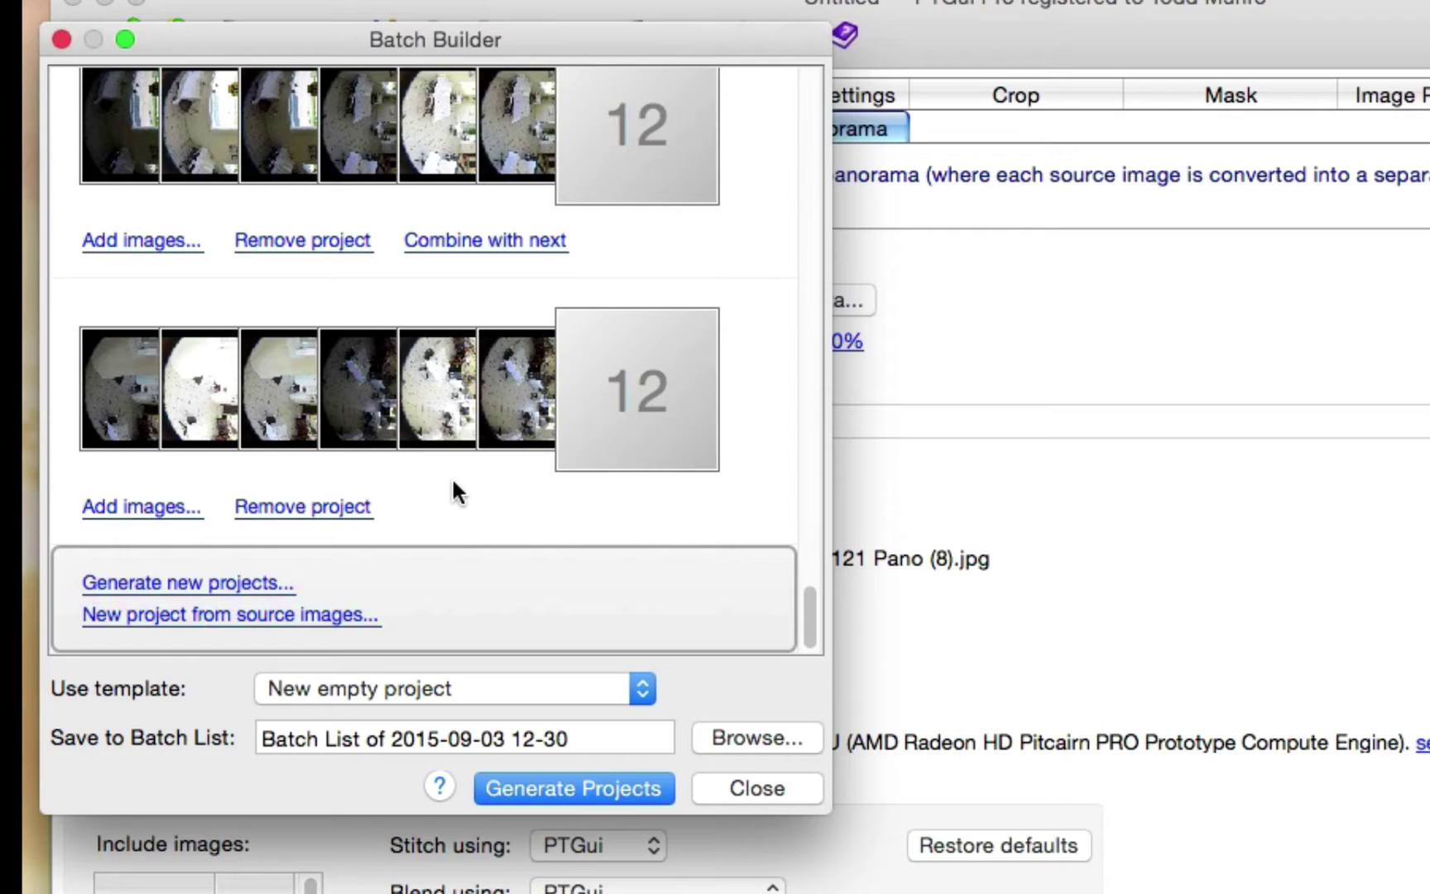
{"action": "left_click", "coordinate": [646, 692]}
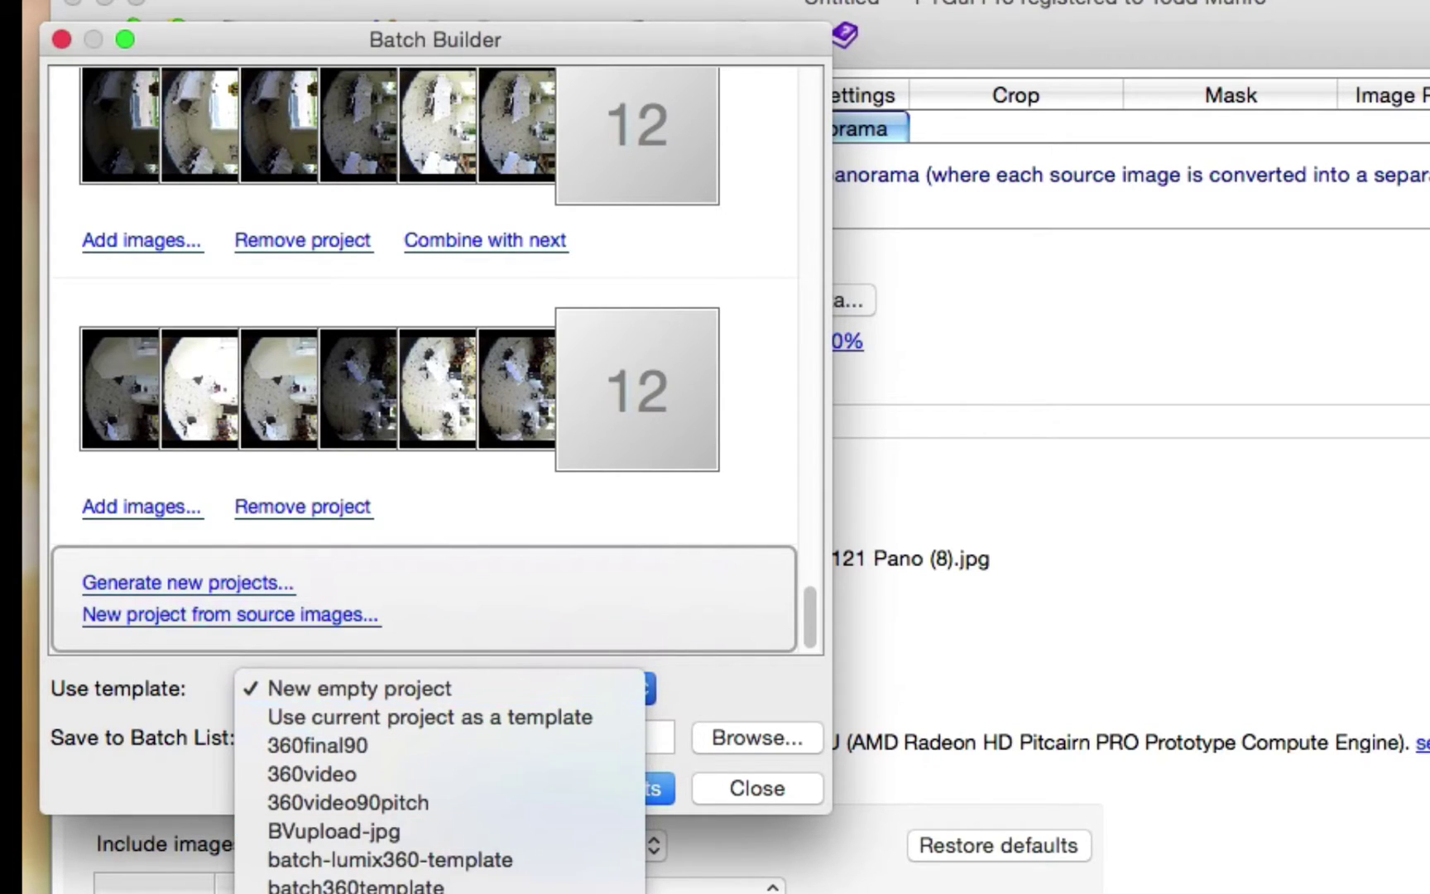
{"action": "key", "text": "Return"}
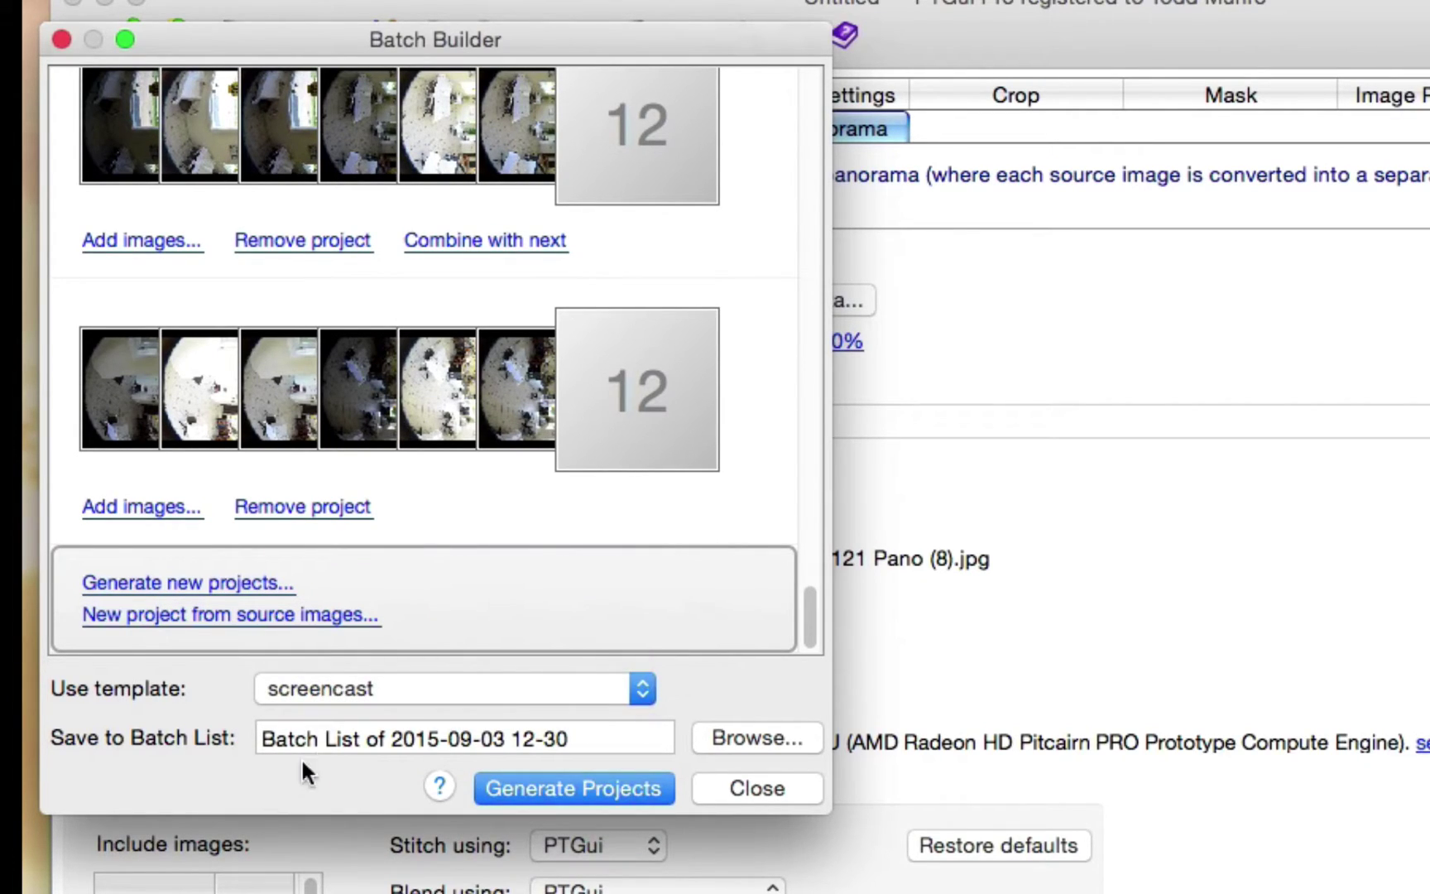
{"action": "left_click", "coordinate": [563, 788]}
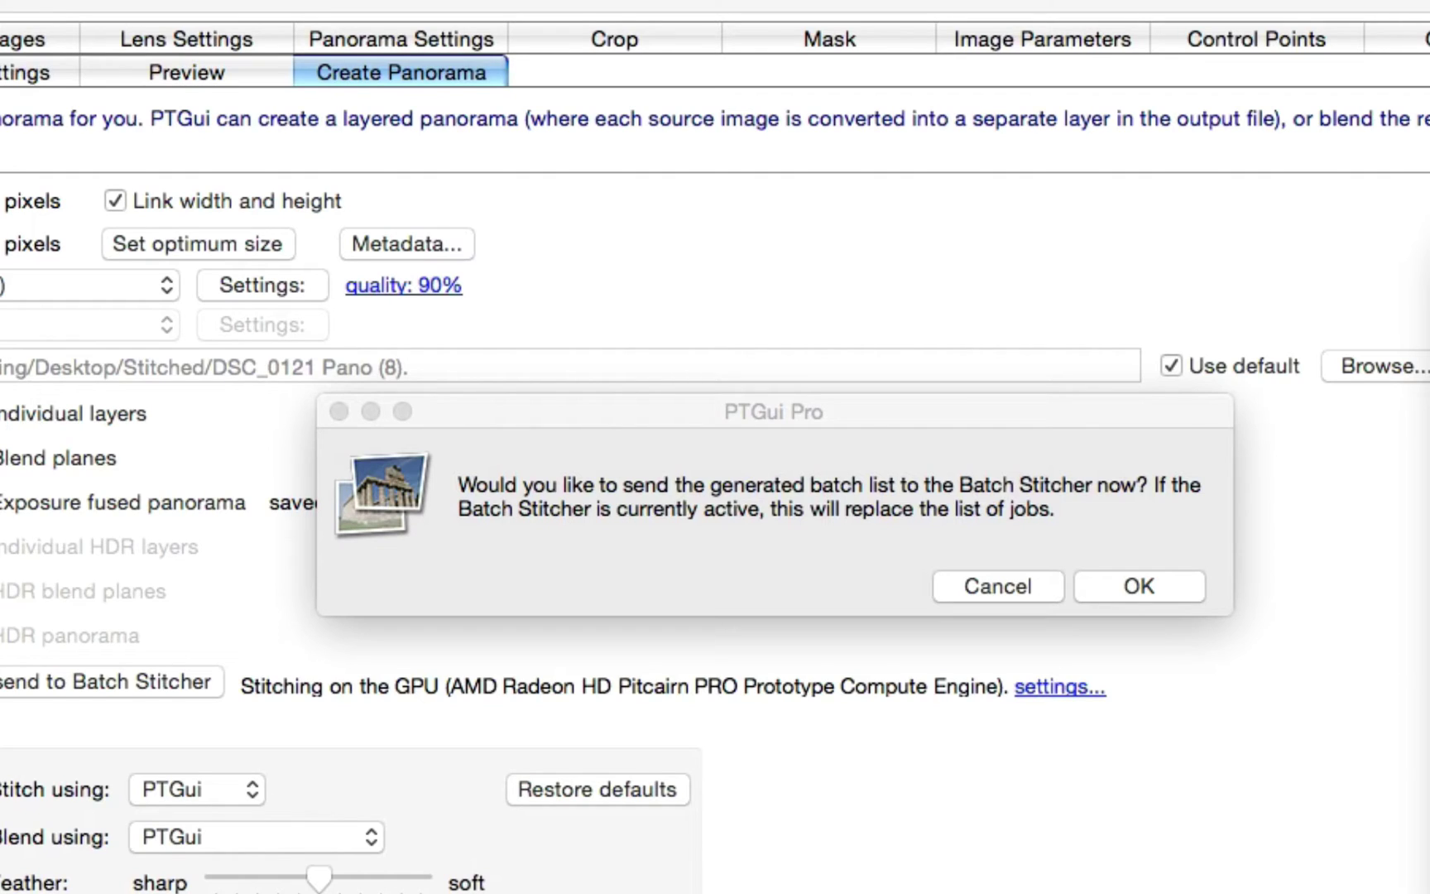
Select and delete all old panorama JPEGs in the Stitched folder, then close its window
{"action": "mouse_move", "coordinate": [718, 568]}
{"action": "left_mouse_down"}
{"action": "mouse_move", "coordinate": [794, 374]}
{"action": "mouse_move", "coordinate": [788, 288]}
{"action": "left_mouse_up"}
{"action": "left_click", "coordinate": [744, 384]}
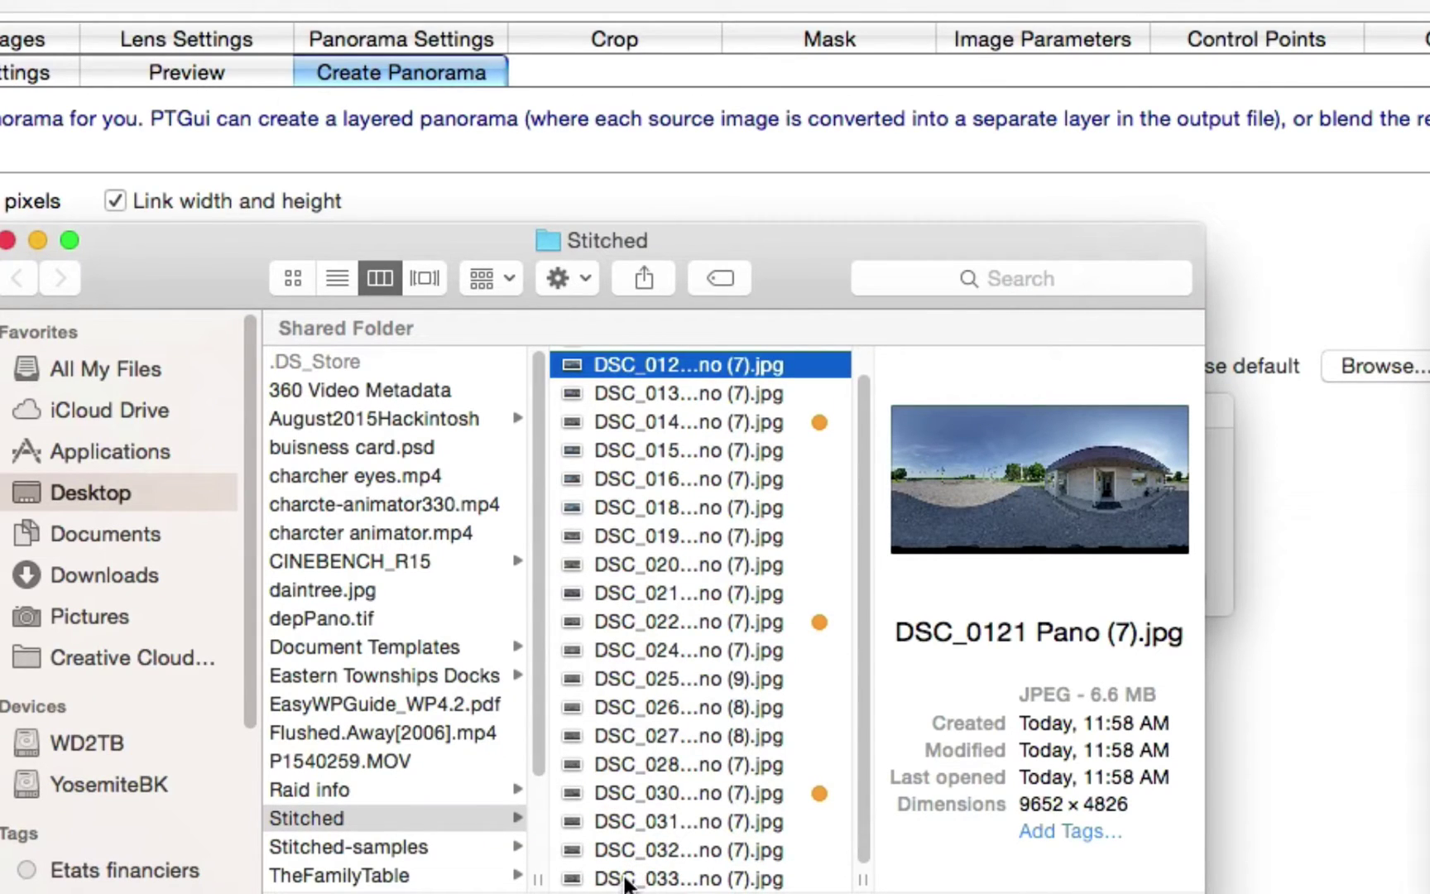
{"action": "left_click", "coordinate": [627, 881], "text": "shift"}
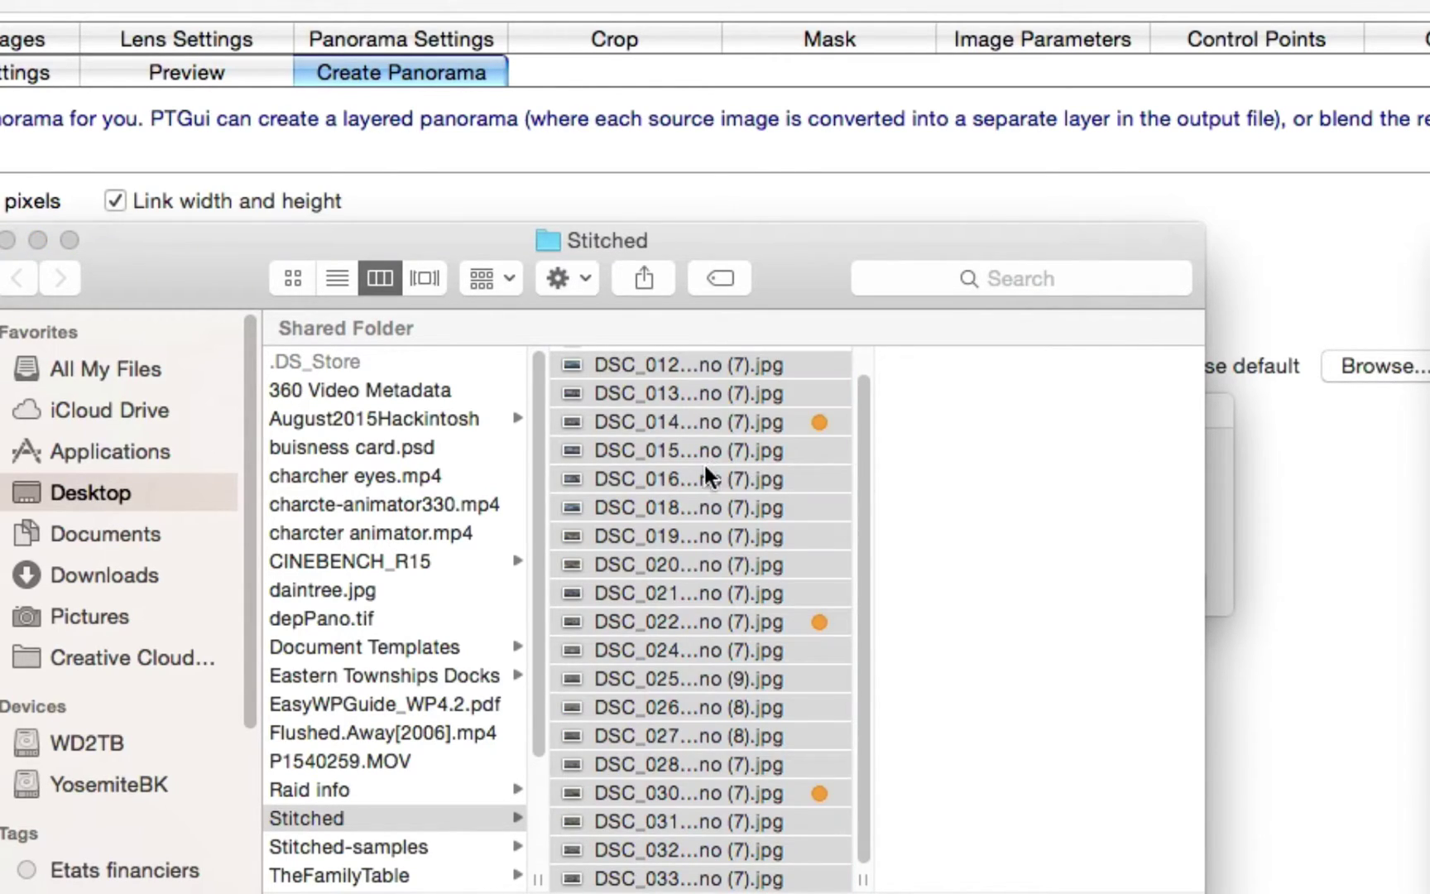
{"action": "left_click", "coordinate": [705, 464]}
{"action": "left_click_drag", "start_coordinate": [704, 465], "coordinate": [1094, 380]}
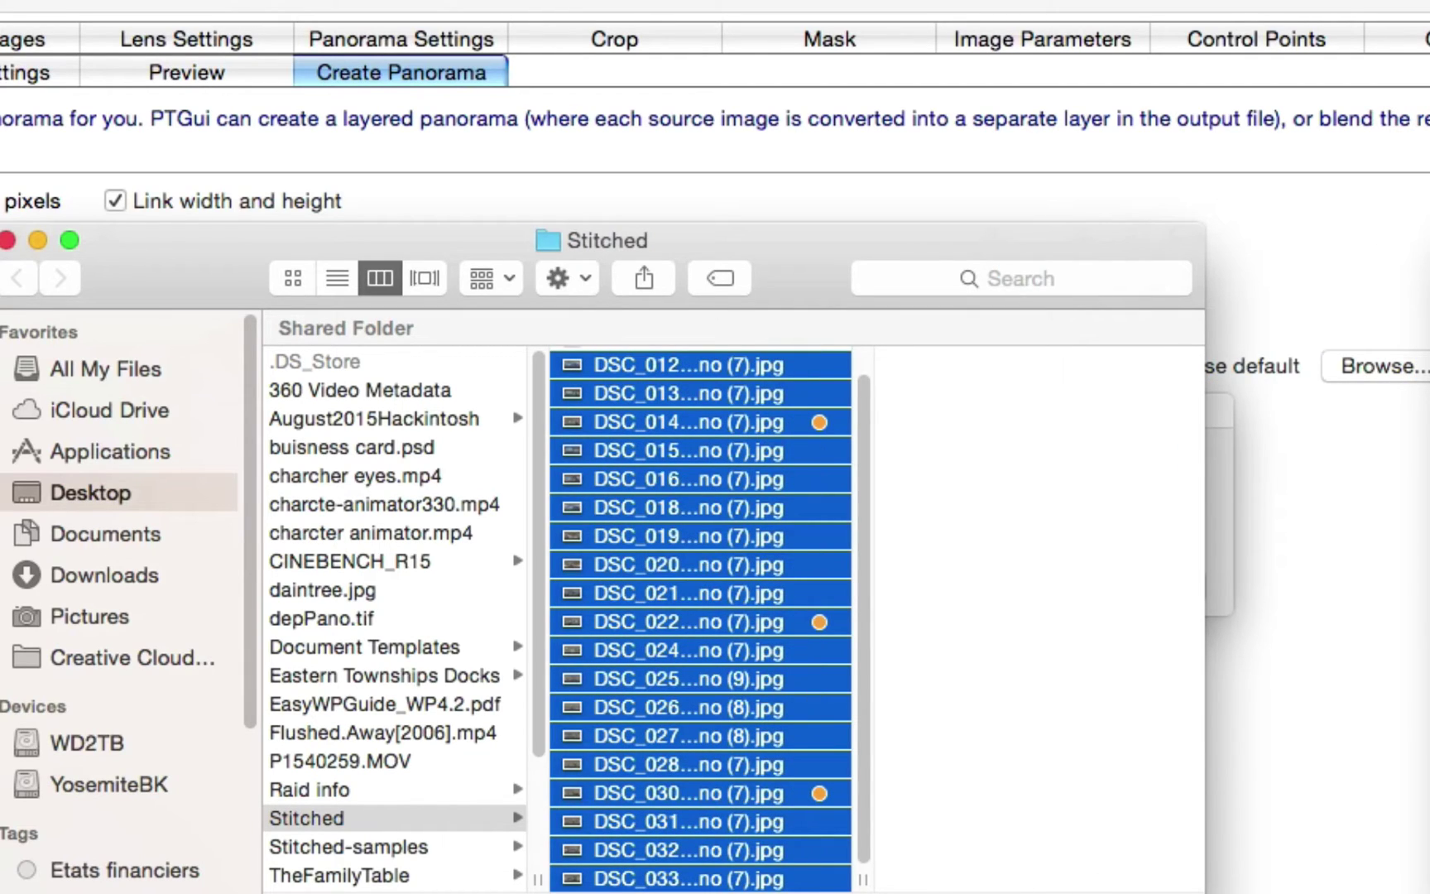
{"action": "key", "text": "super+BackSpace"}
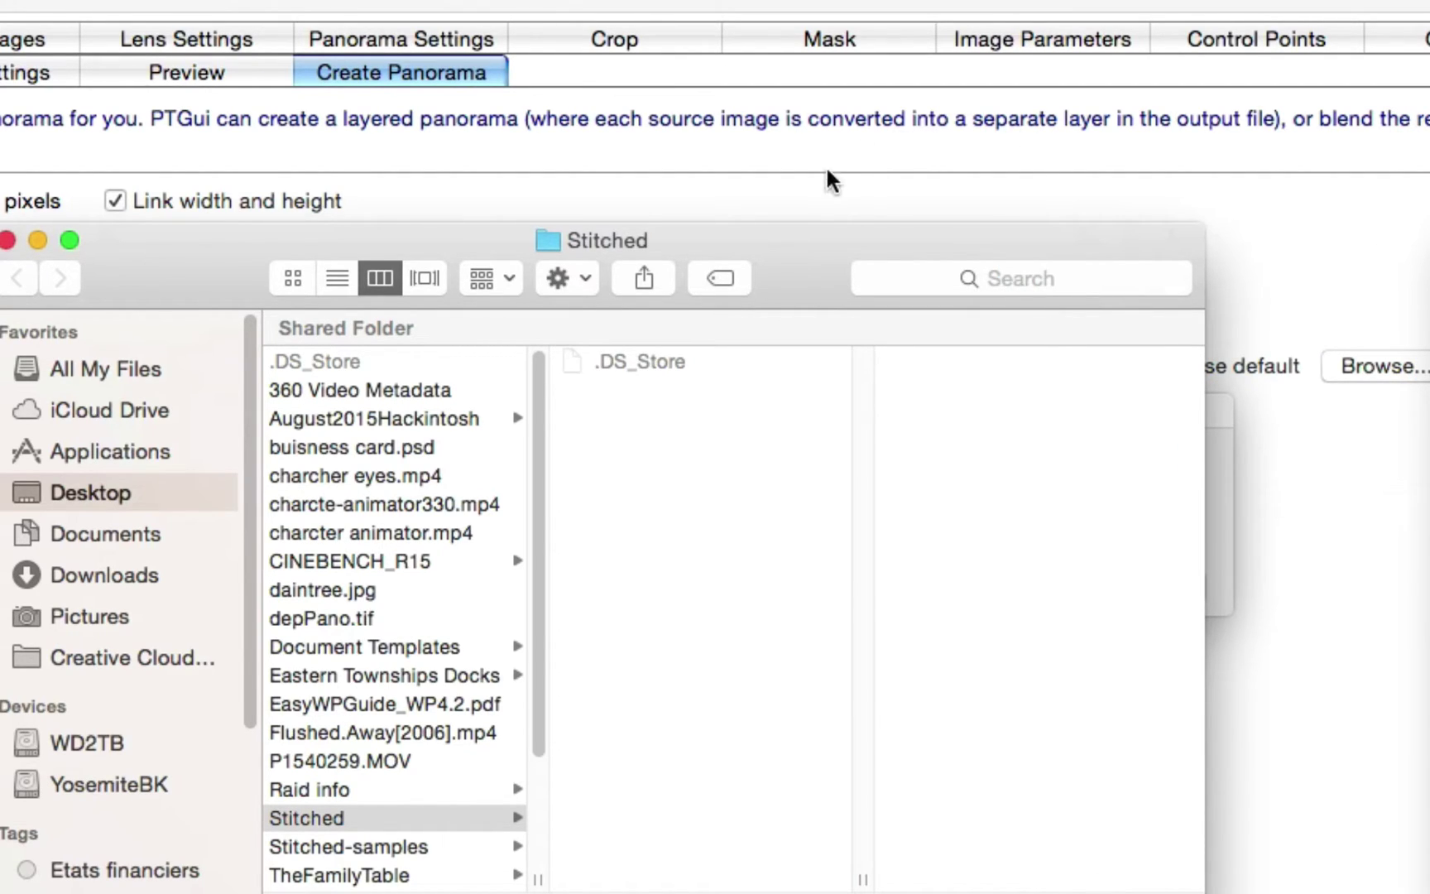
{"action": "left_click", "coordinate": [8, 241]}
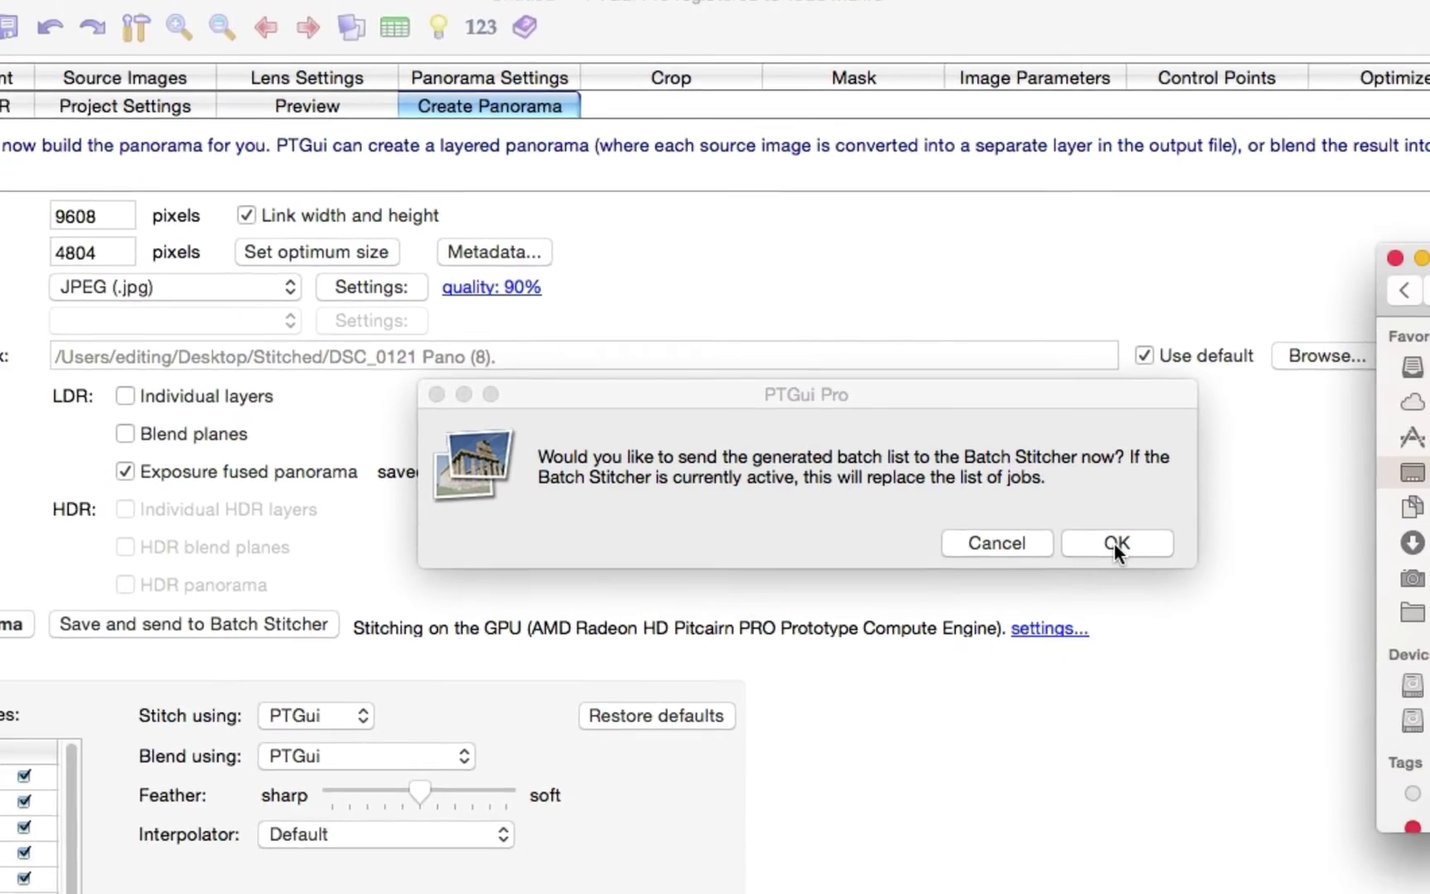
Send the jobs to Batch Stitcher and place the Stitched window beside the job list
{"action": "left_click", "coordinate": [1136, 586]}
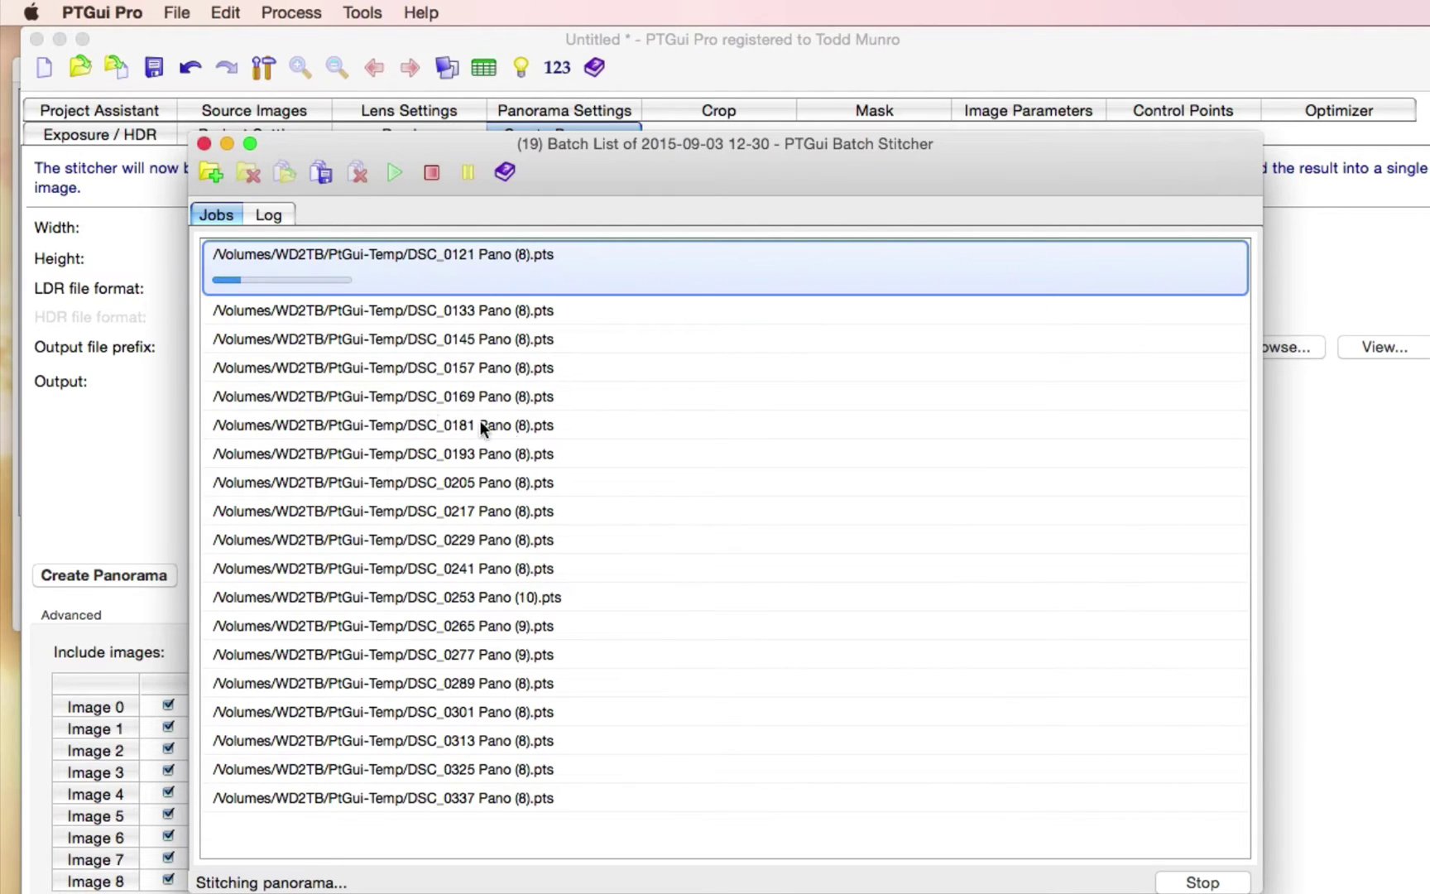
{"action": "key", "text": "super+Tab"}
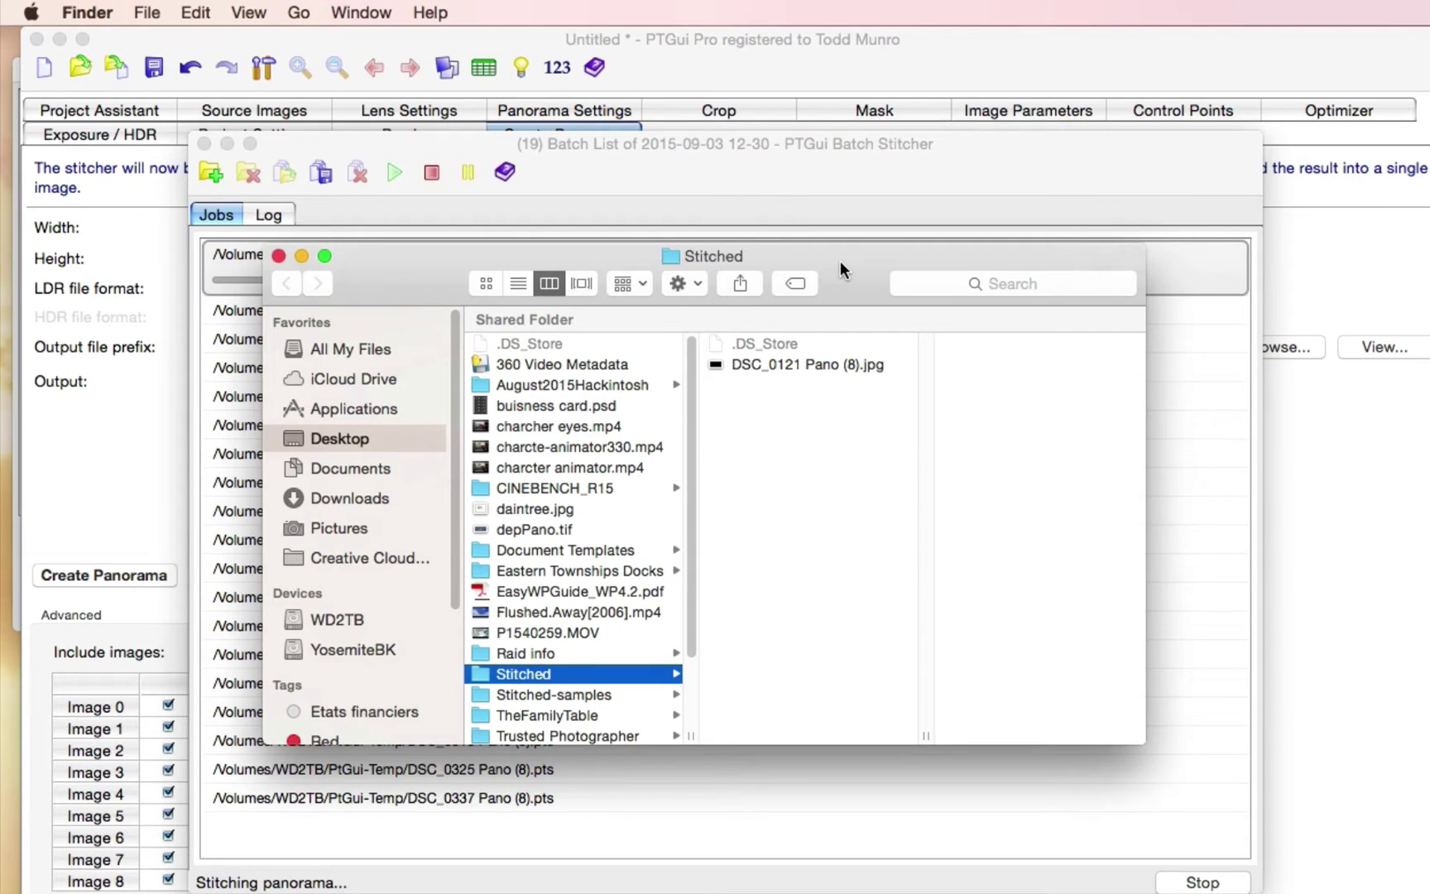
{"action": "left_click_drag", "start_coordinate": [840, 264], "coordinate": [801, 471]}
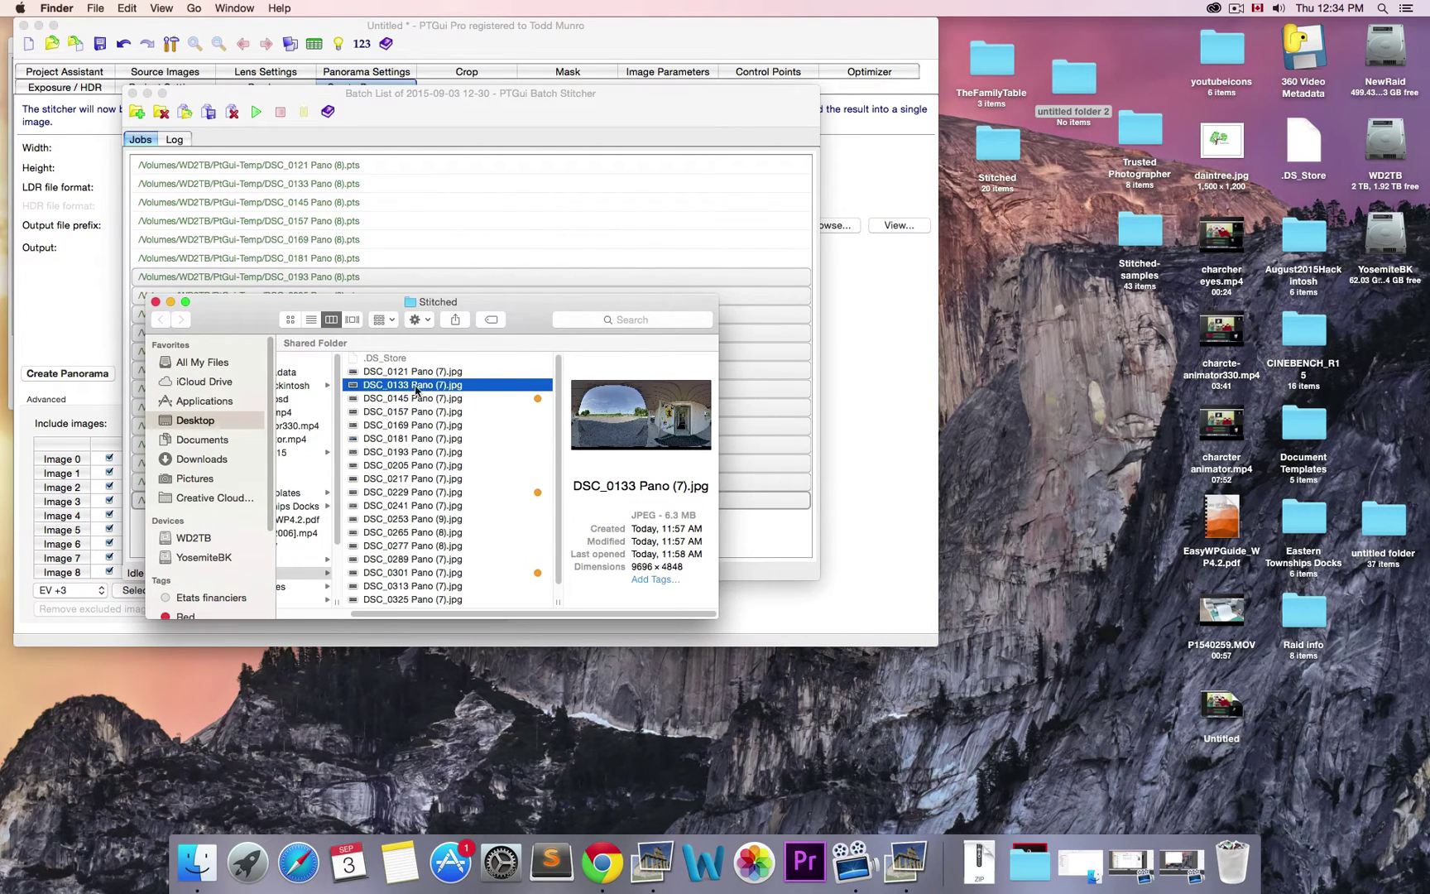
{"action": "double_click", "coordinate": [360, 387]}
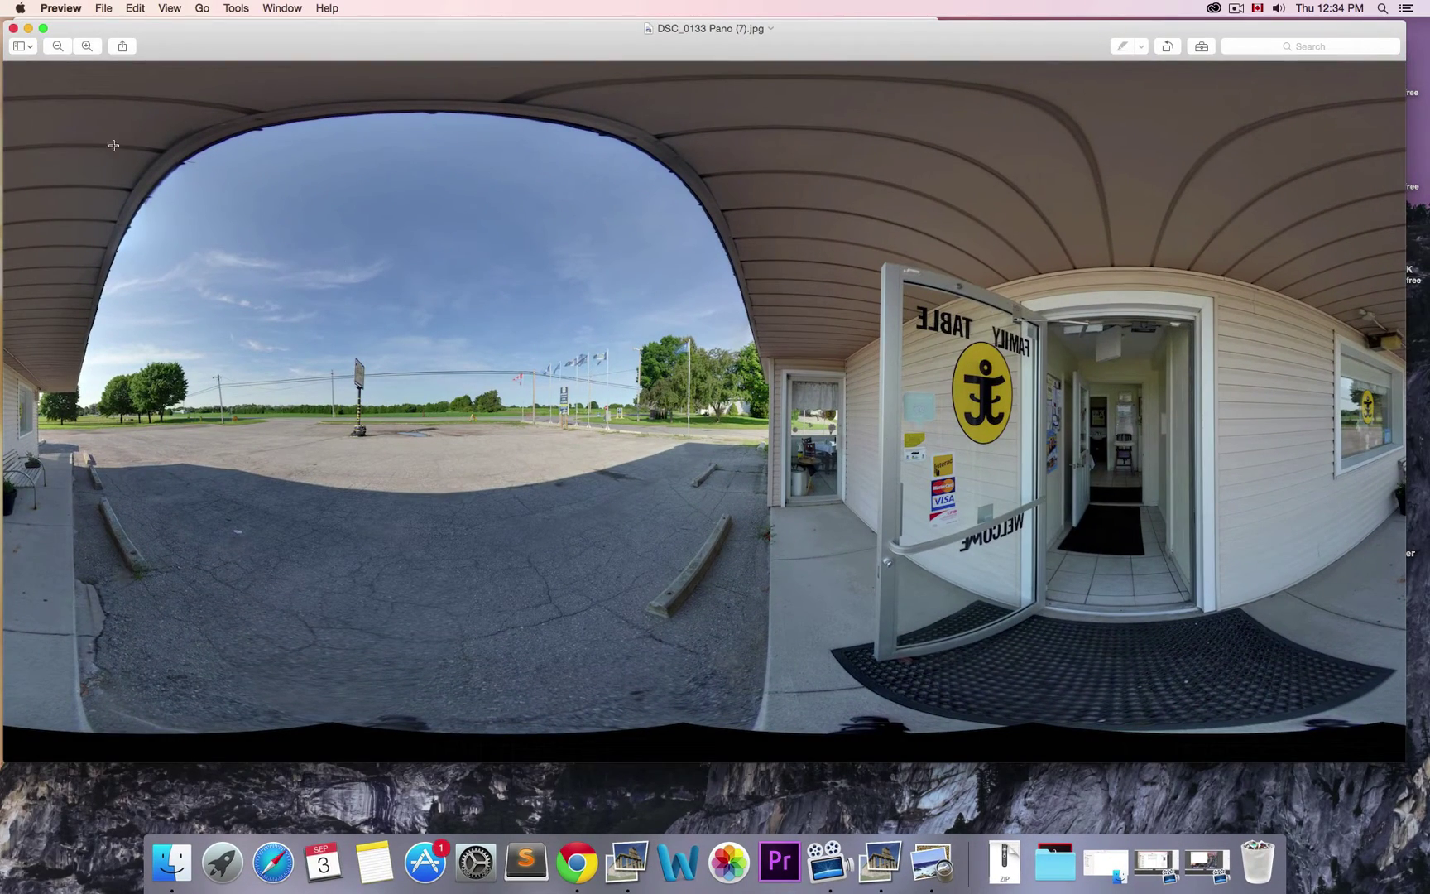
{"action": "left_click", "coordinate": [14, 28]}
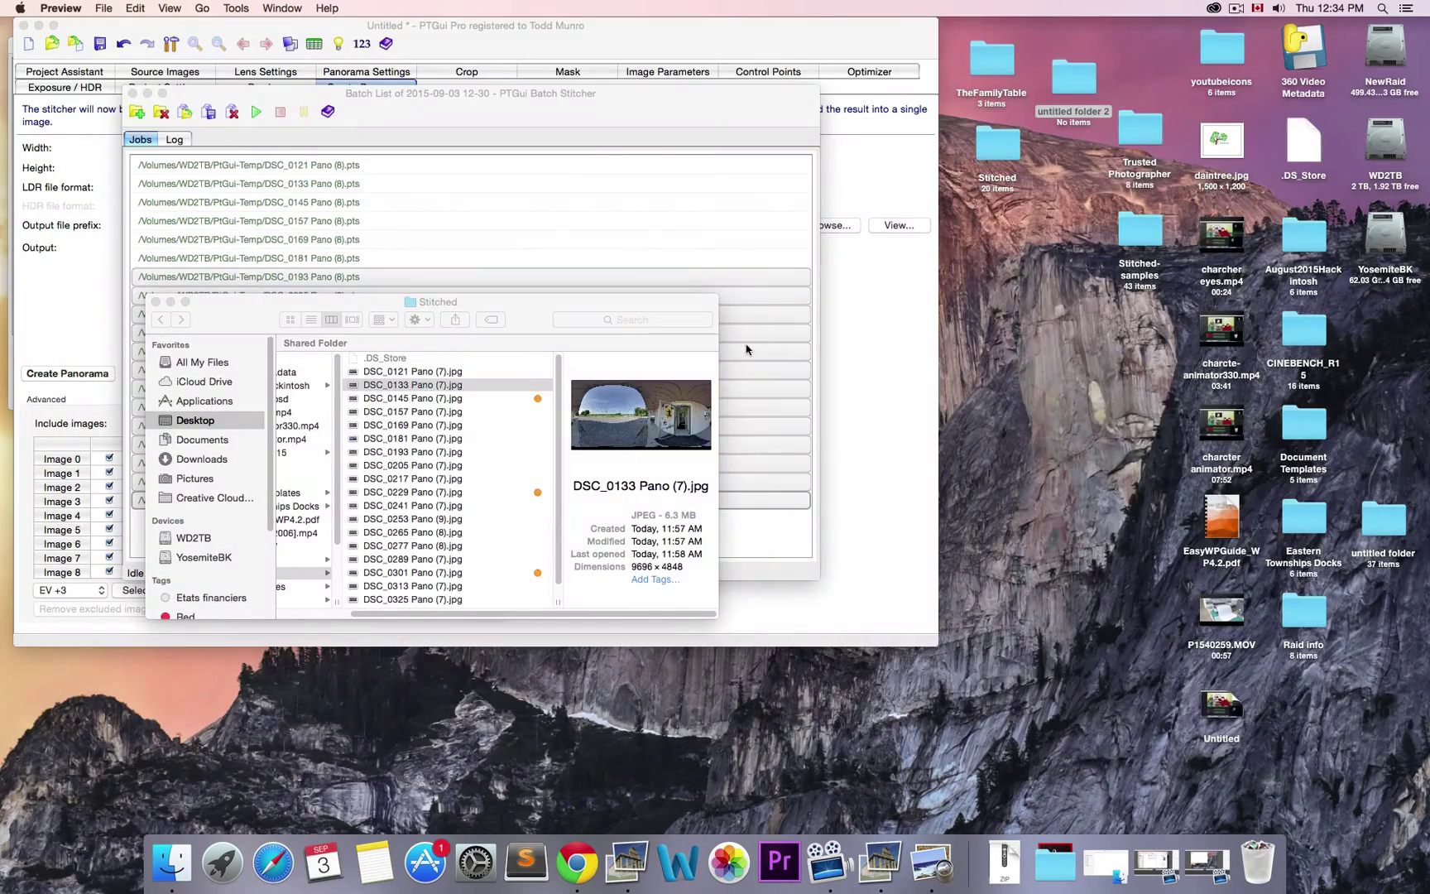
{"action": "left_click", "coordinate": [375, 399]}
{"action": "double_click", "coordinate": [374, 398]}
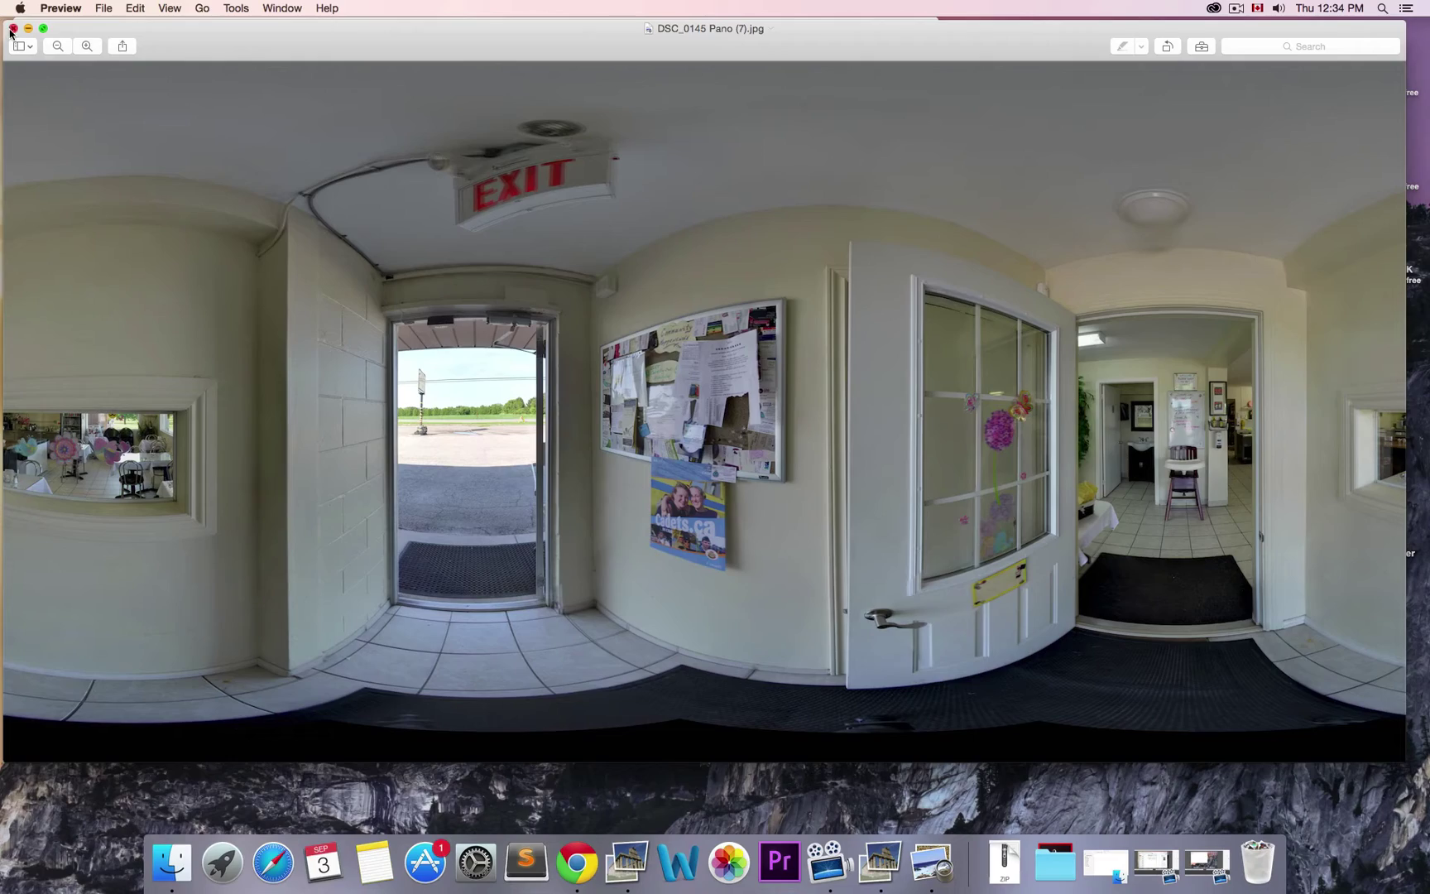
{"action": "left_click", "coordinate": [42, 28]}
{"action": "key", "text": "super+w"}
{"action": "double_click", "coordinate": [442, 417]}
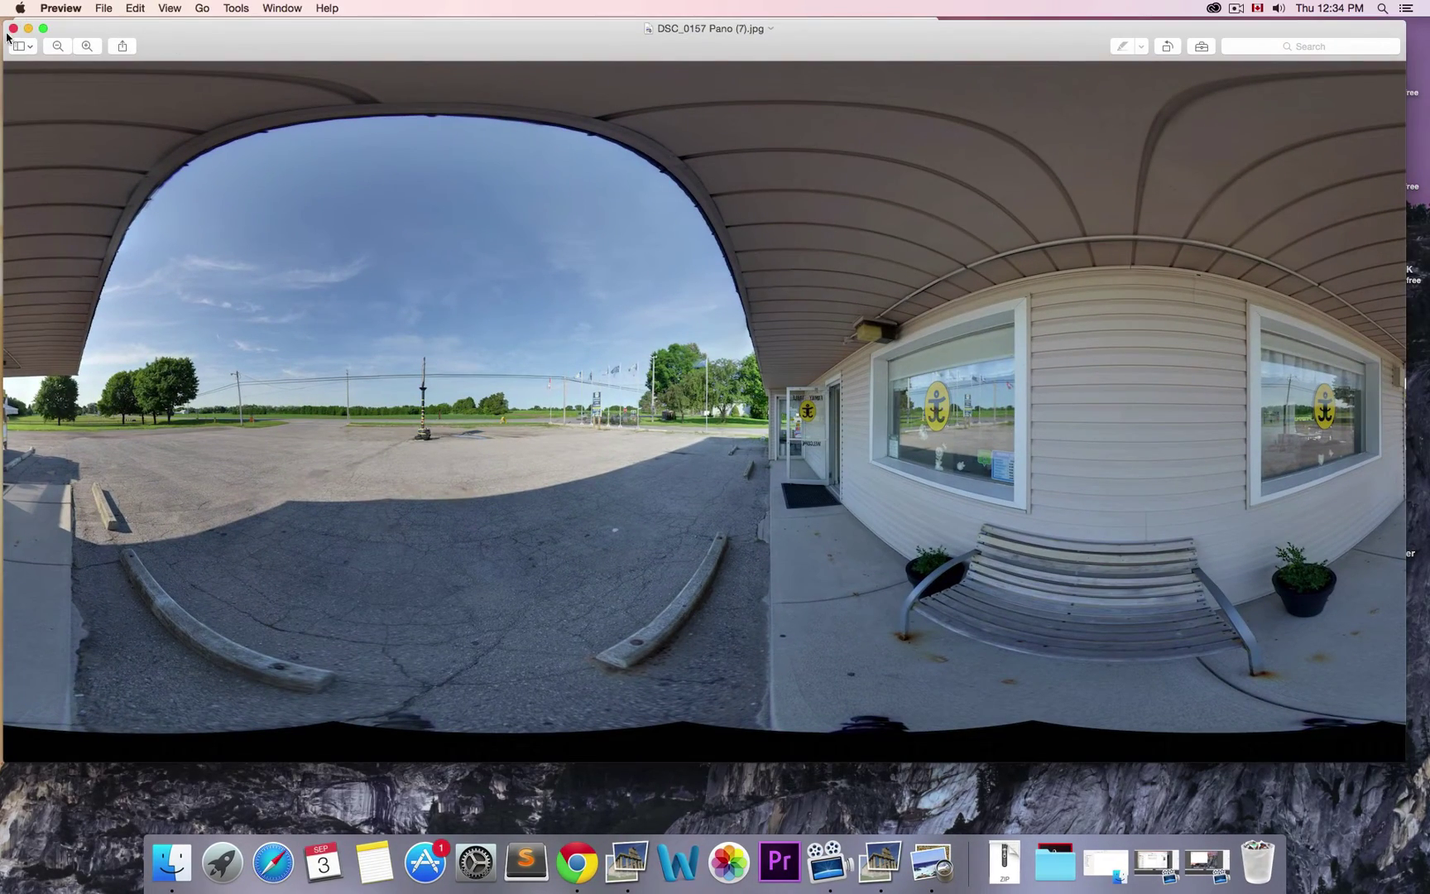
{"action": "left_click", "coordinate": [13, 28]}
{"action": "double_click", "coordinate": [425, 429]}
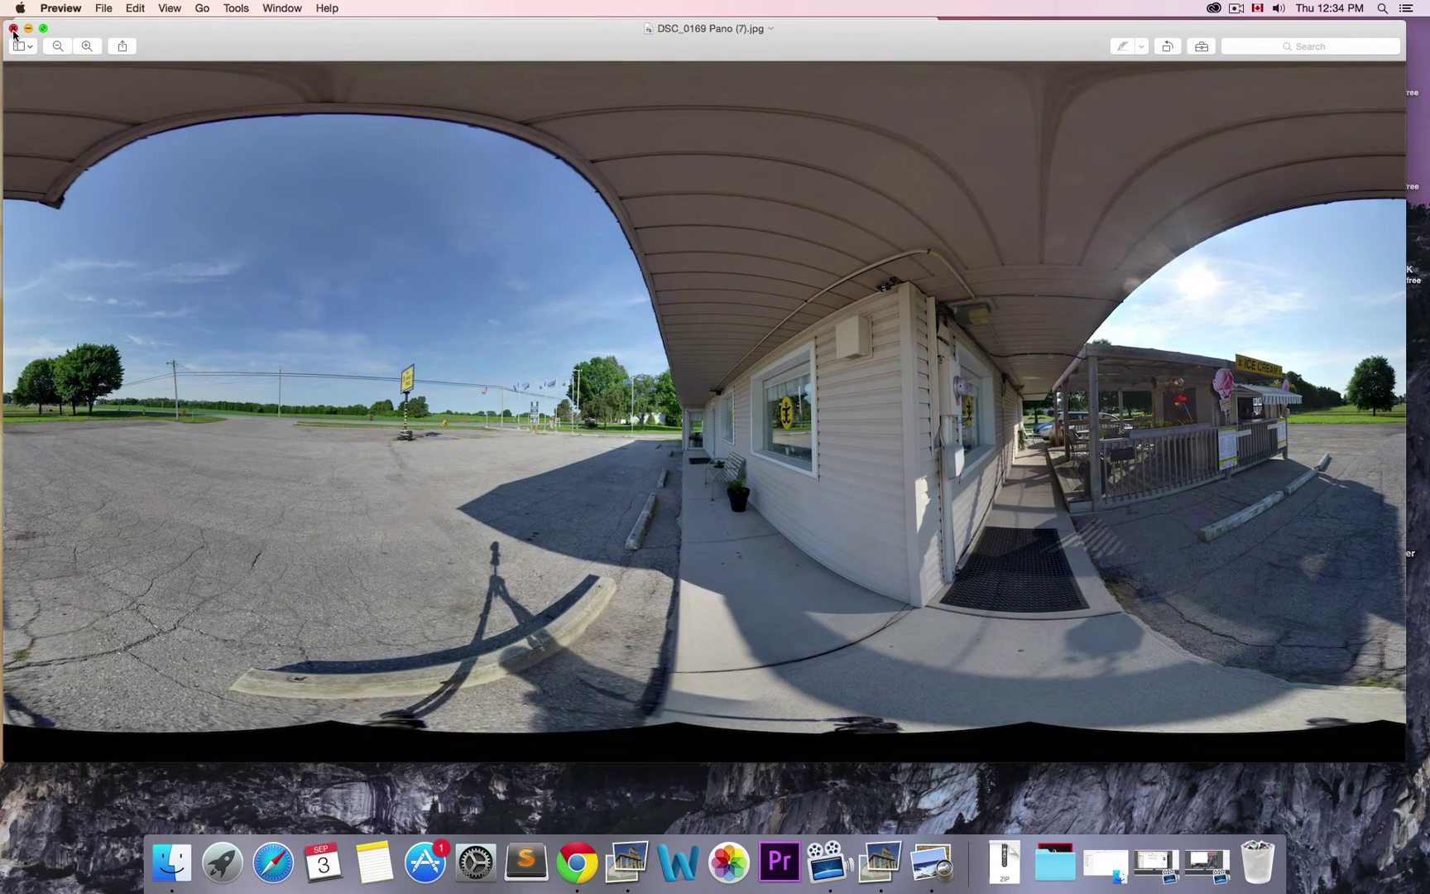
{"action": "left_click", "coordinate": [14, 28]}
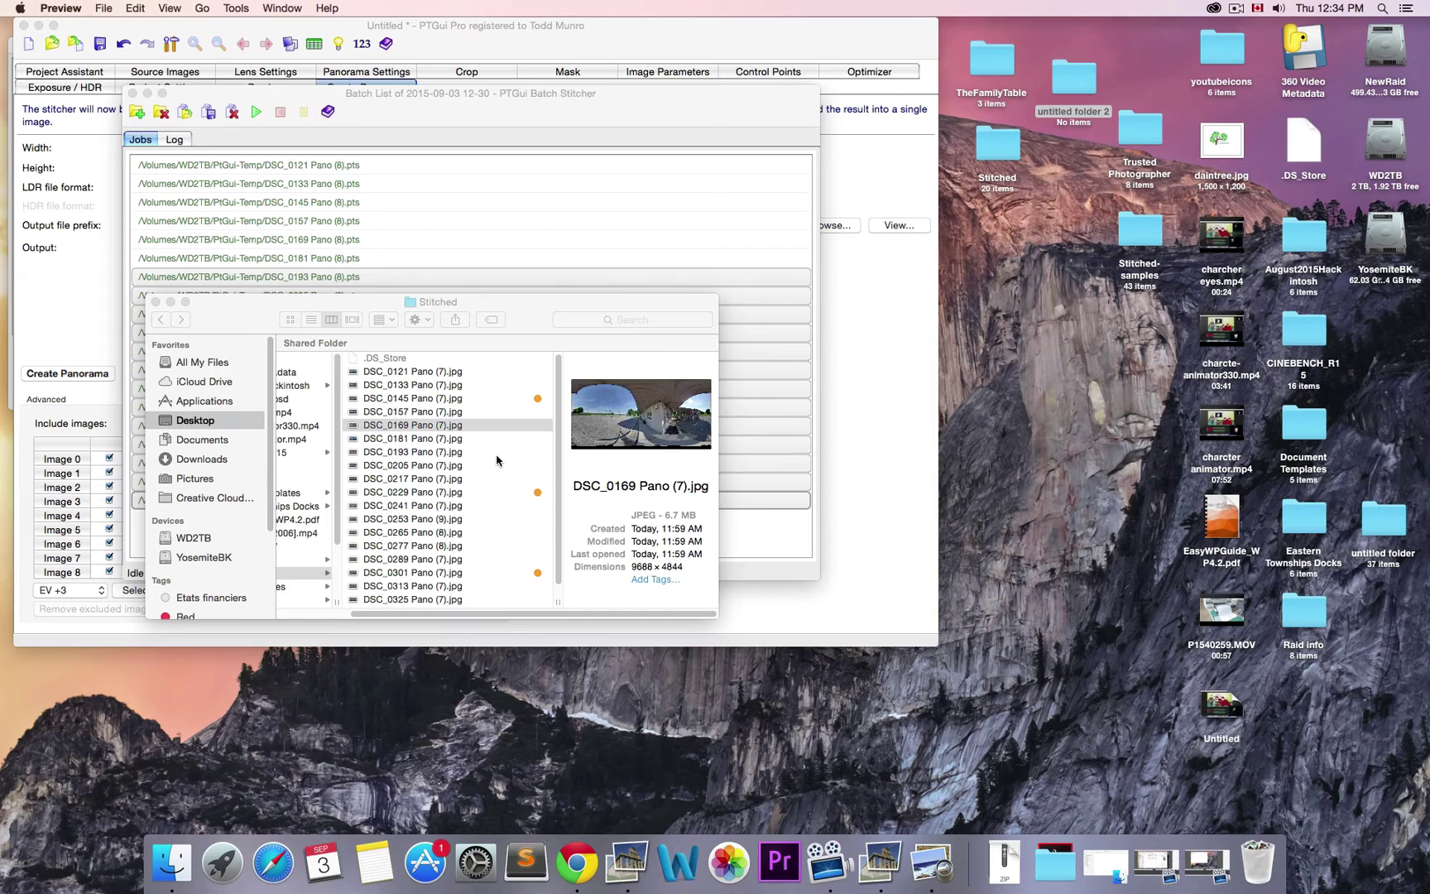
{"action": "key", "text": "super+q"}
{"action": "left_click", "coordinate": [432, 497]}
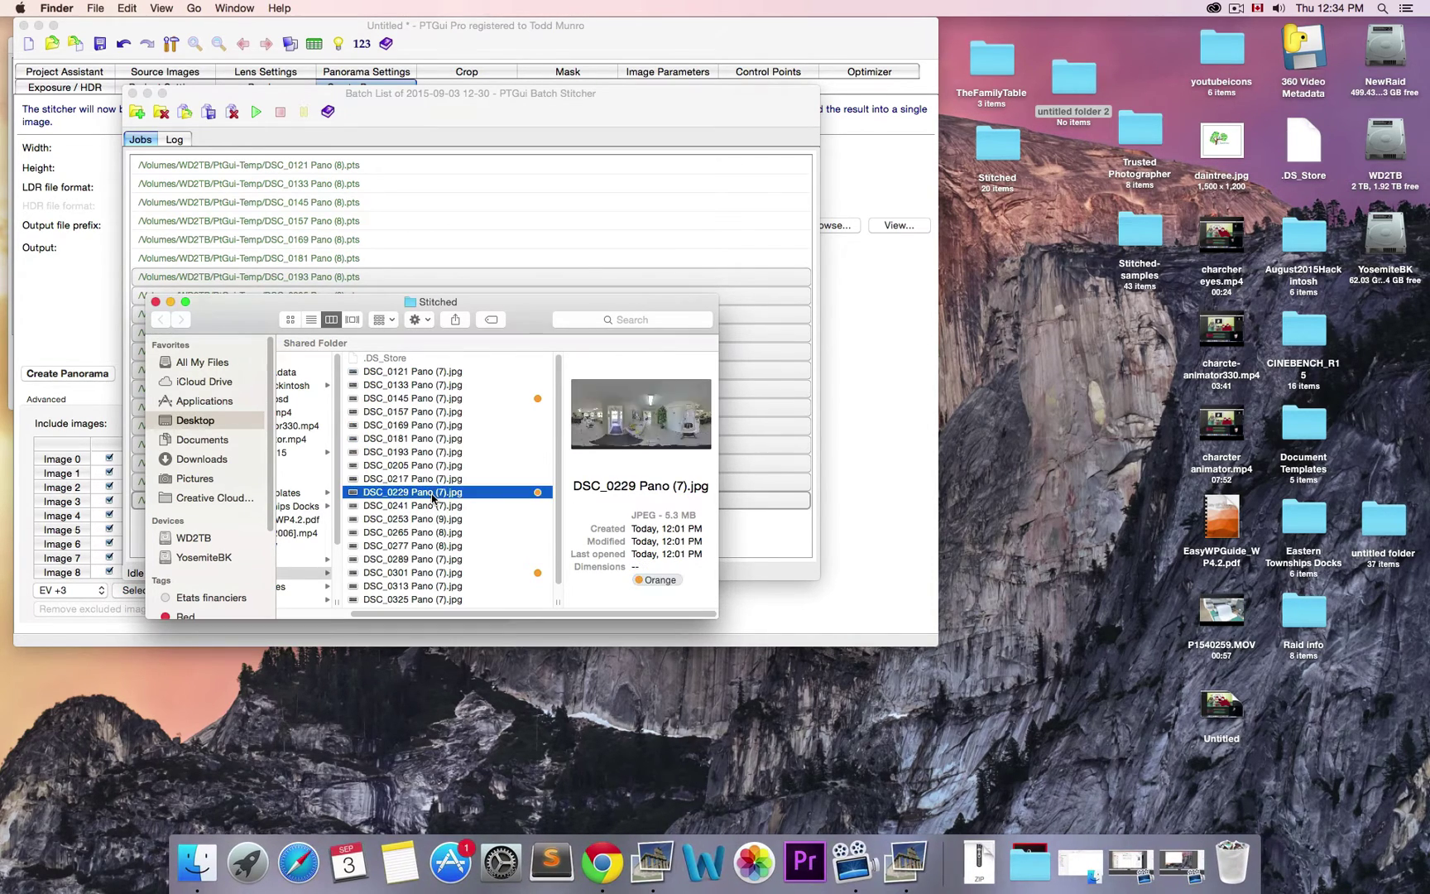
{"action": "double_click", "coordinate": [354, 497]}
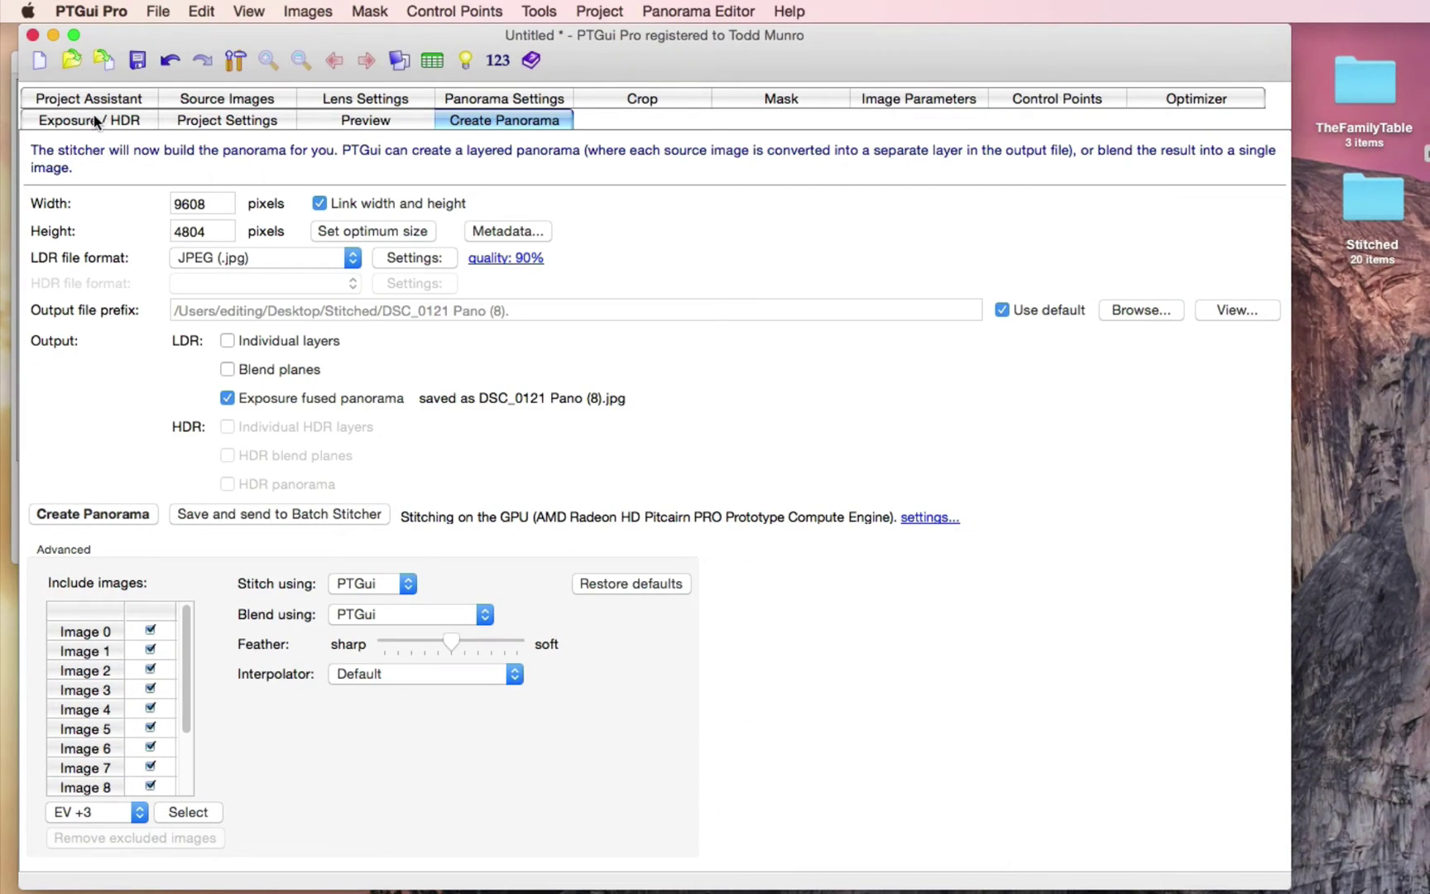
Start a new empty project, discarding changes to the old one
{"action": "left_click", "coordinate": [89, 102]}
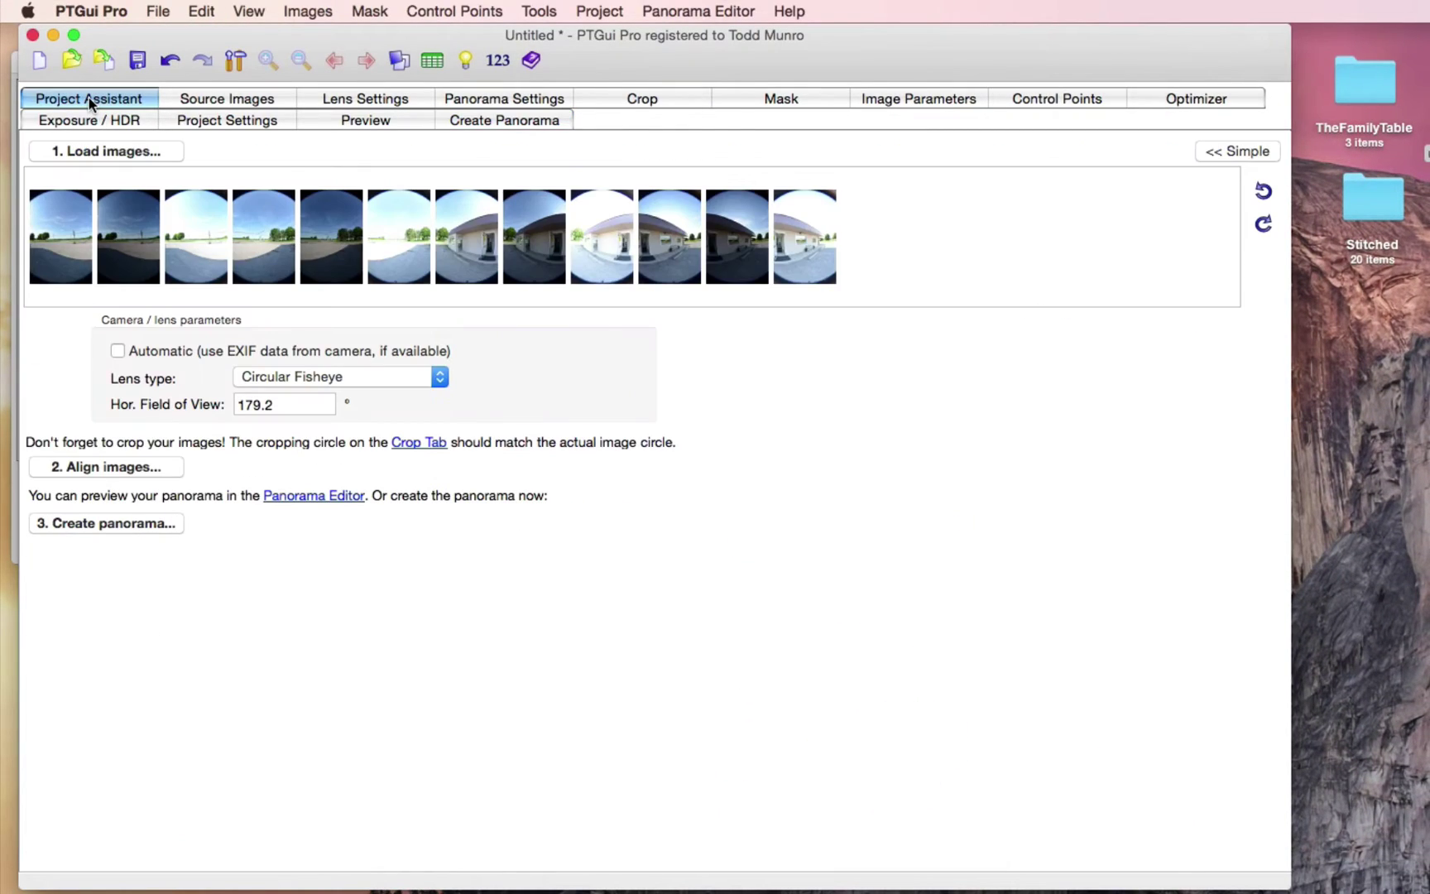
{"action": "left_click", "coordinate": [38, 61]}
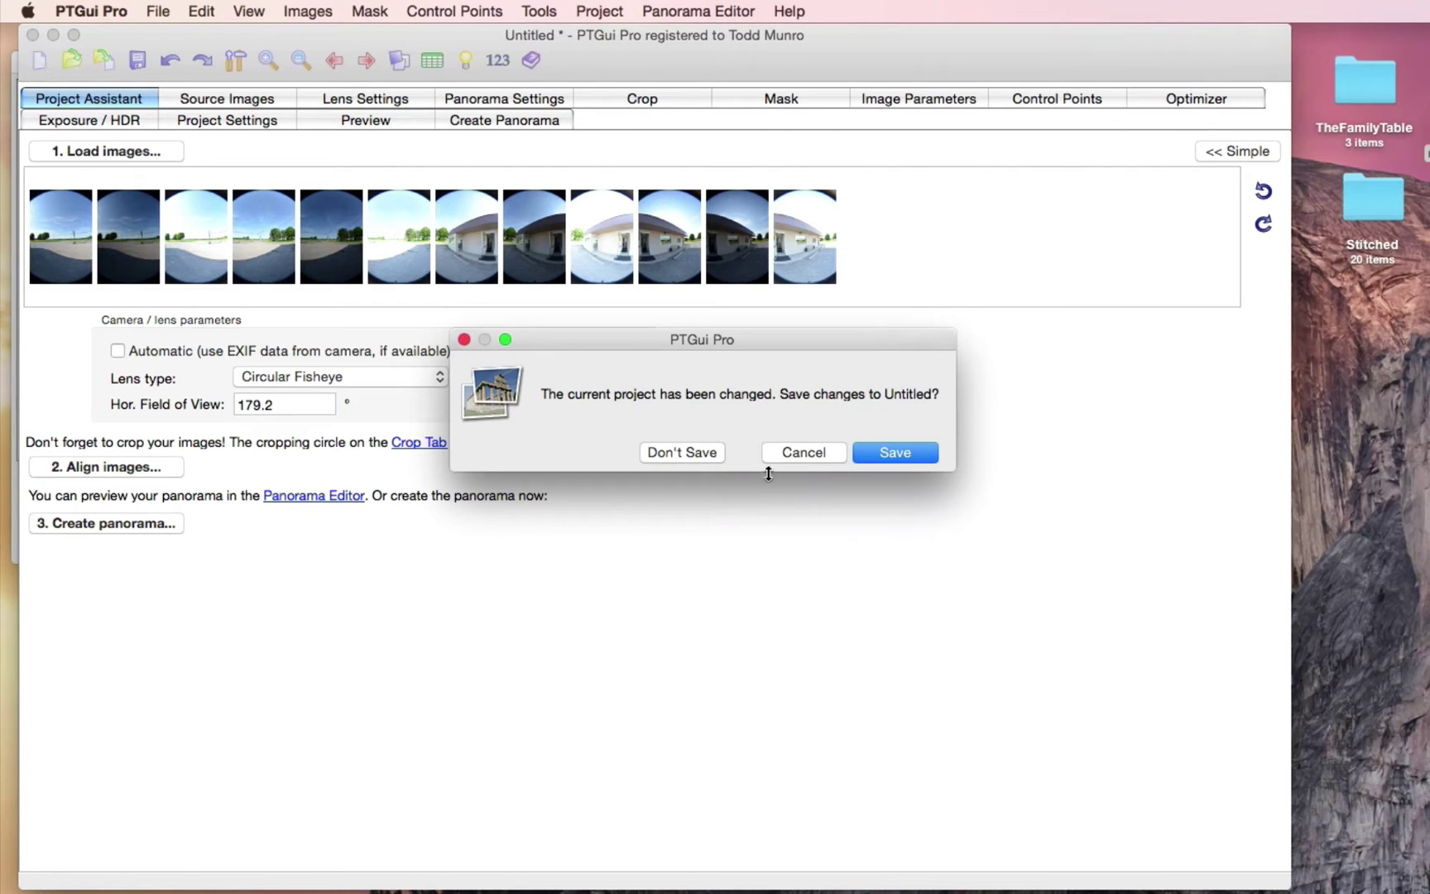
{"action": "left_click", "coordinate": [676, 453]}
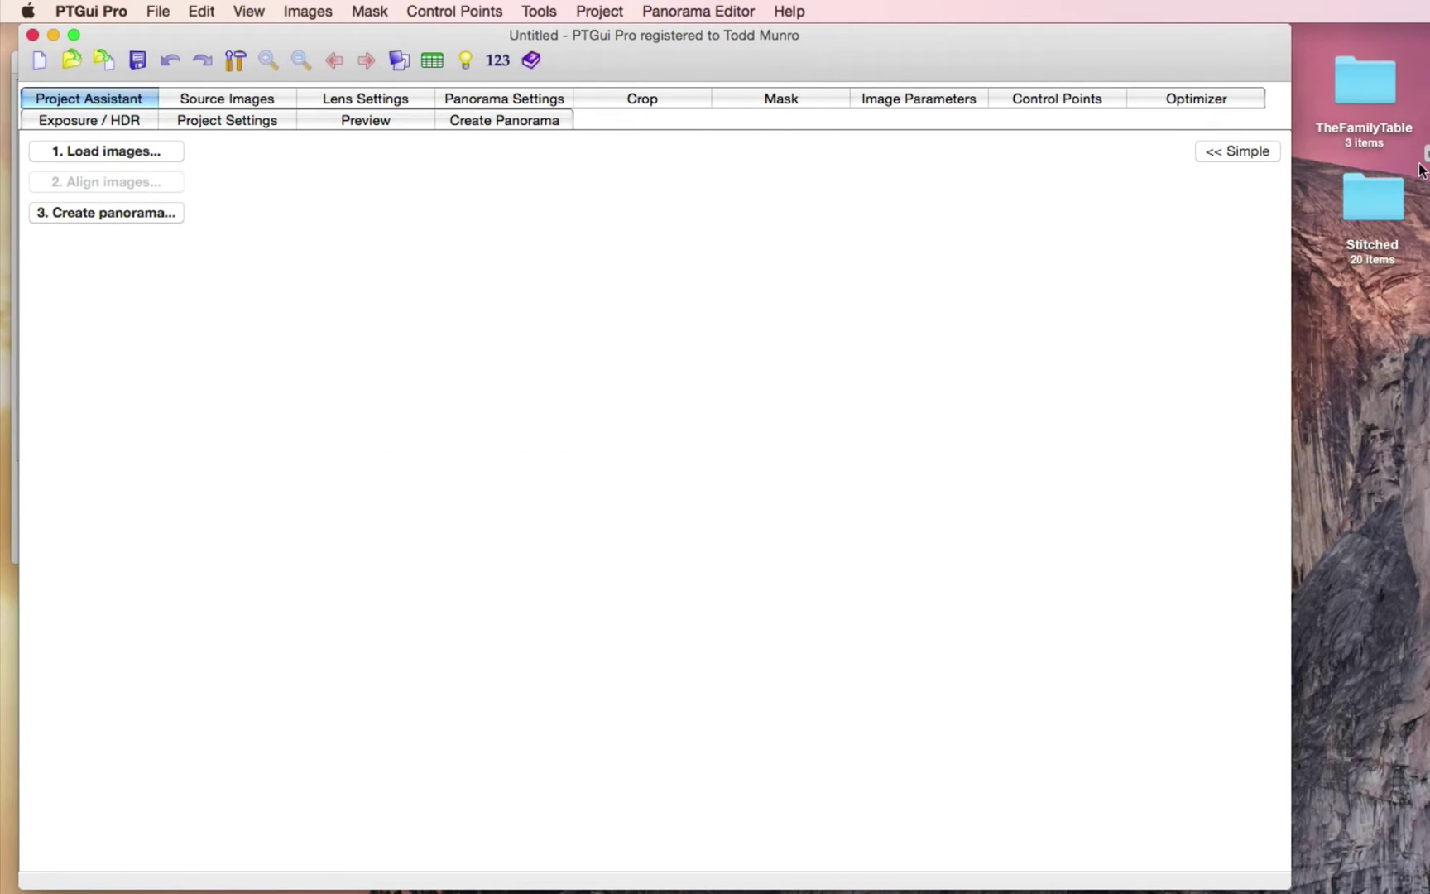
Tag DSC_0229–DSC_0240 purple in TheFamilyTable folder and drag them into the project
{"action": "left_click", "coordinate": [1365, 88]}
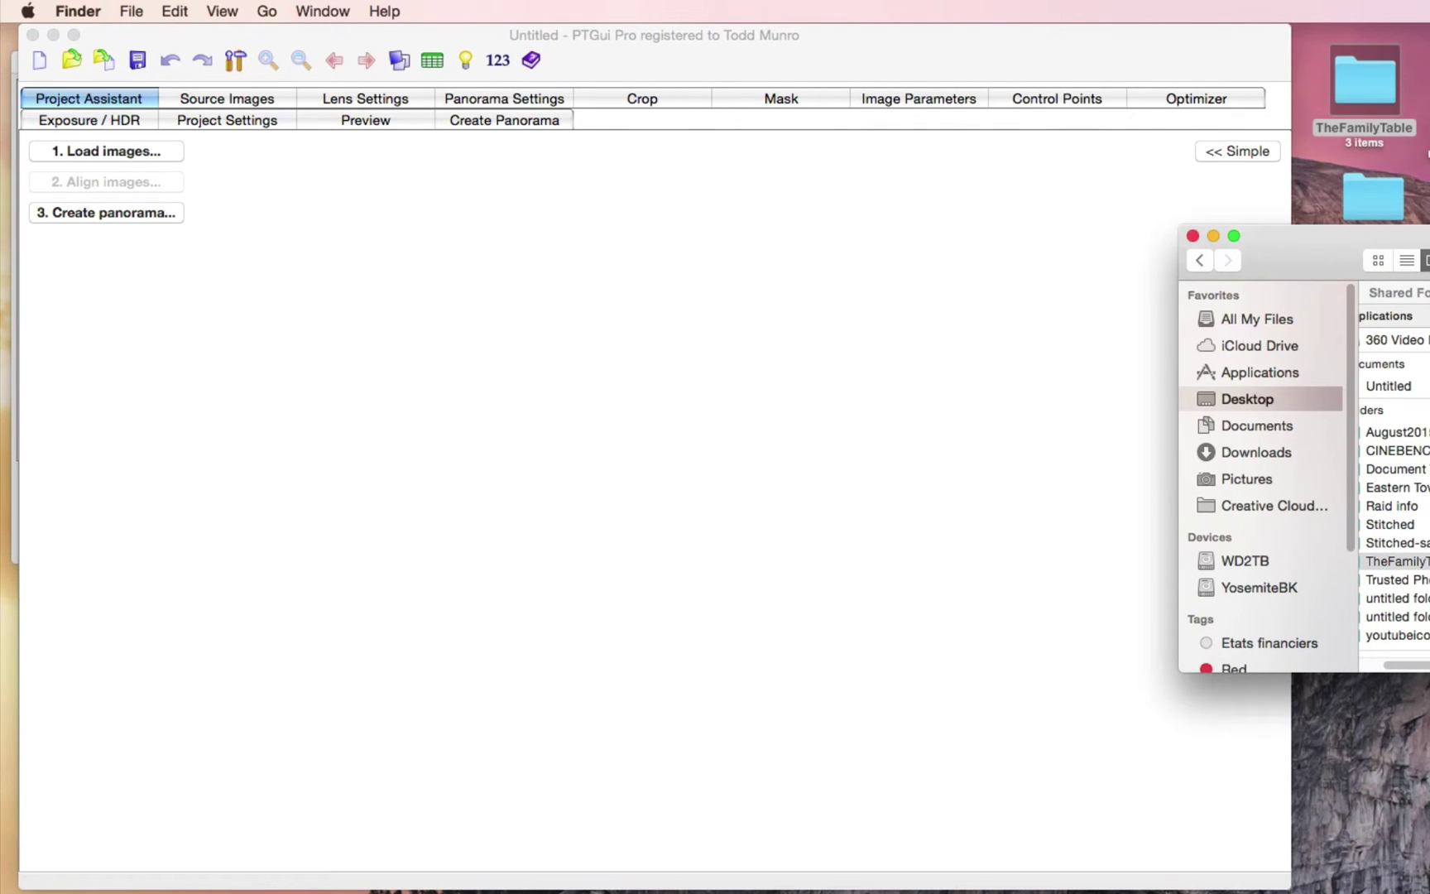
{"action": "left_click_drag", "start_coordinate": [1296, 236], "coordinate": [450, 516]}
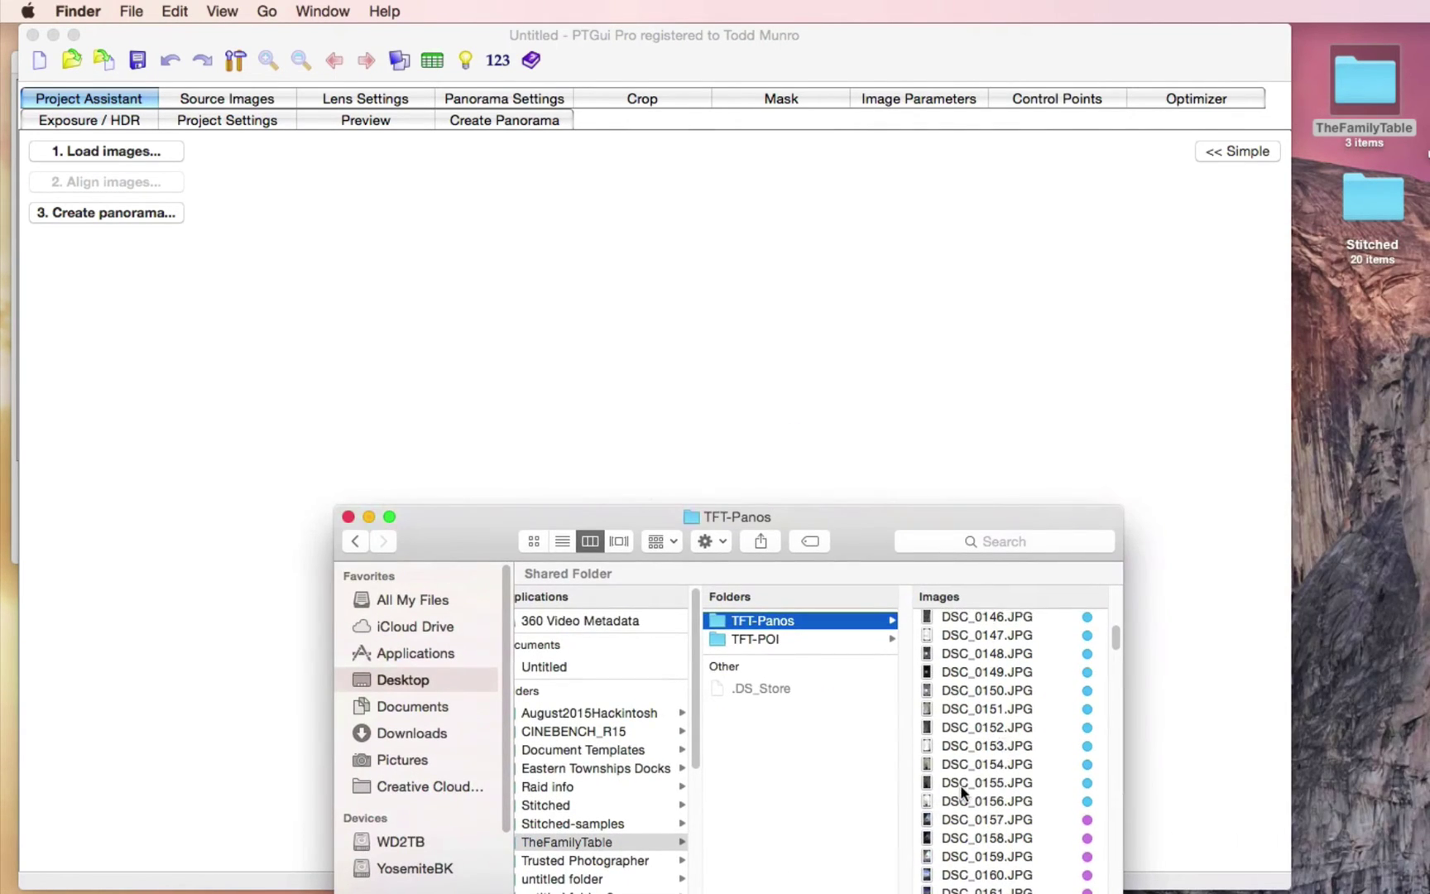
{"action": "scroll", "coordinate": [961, 792], "scroll_direction": "down", "scroll_amount": 5}
{"action": "scroll", "coordinate": [961, 792], "scroll_direction": "down", "scroll_amount": 1}
{"action": "scroll", "coordinate": [961, 792], "scroll_direction": "down", "scroll_amount": 3}
{"action": "scroll", "coordinate": [961, 792], "scroll_direction": "down", "scroll_amount": 10}
{"action": "scroll", "coordinate": [961, 792], "scroll_direction": "down", "scroll_amount": 1}
{"action": "scroll", "coordinate": [961, 792], "scroll_direction": "down", "scroll_amount": 3}
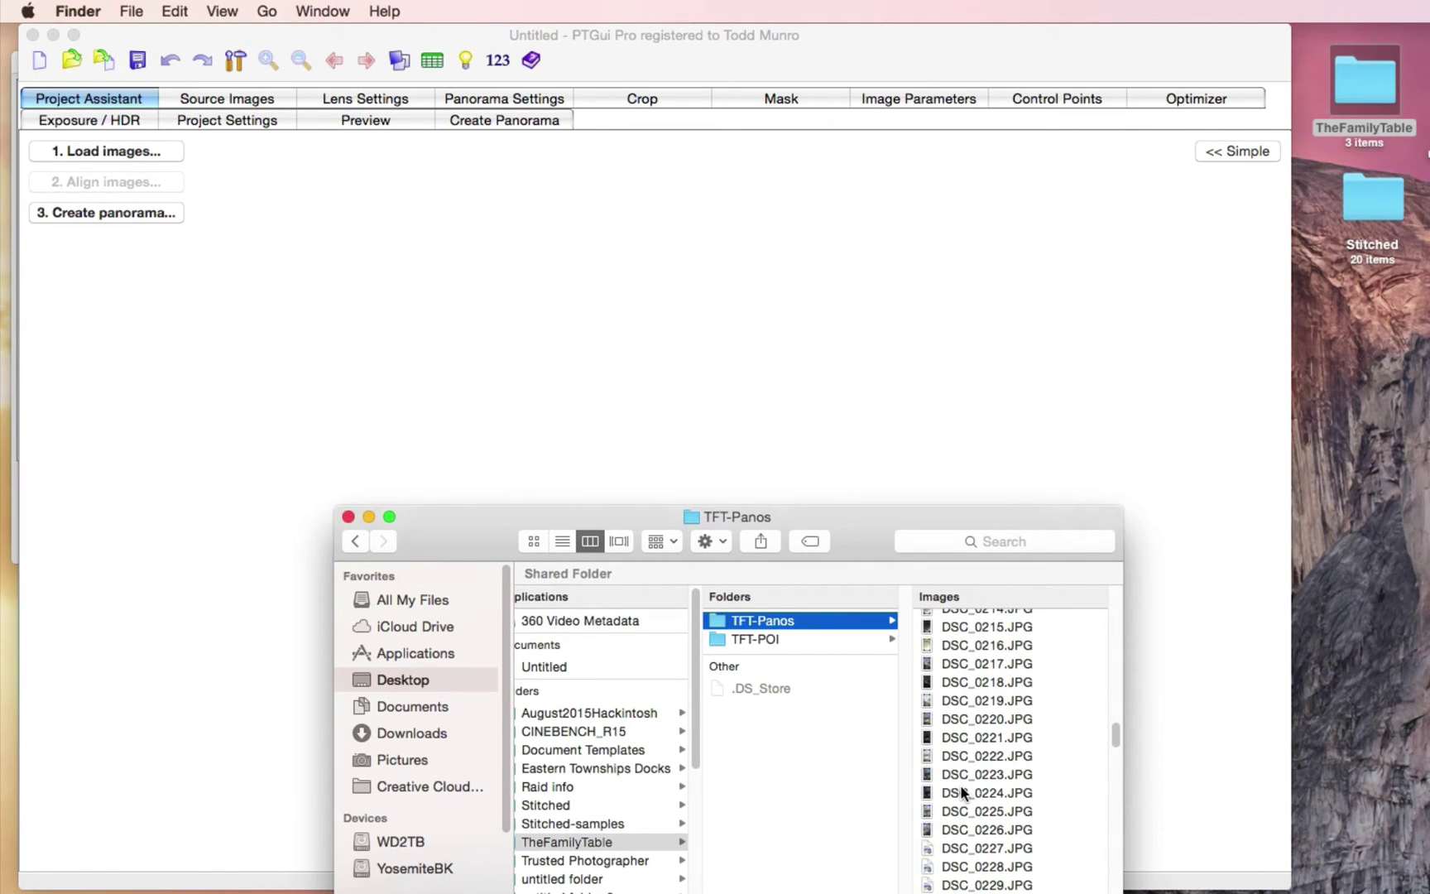
{"action": "left_click", "coordinate": [984, 884]}
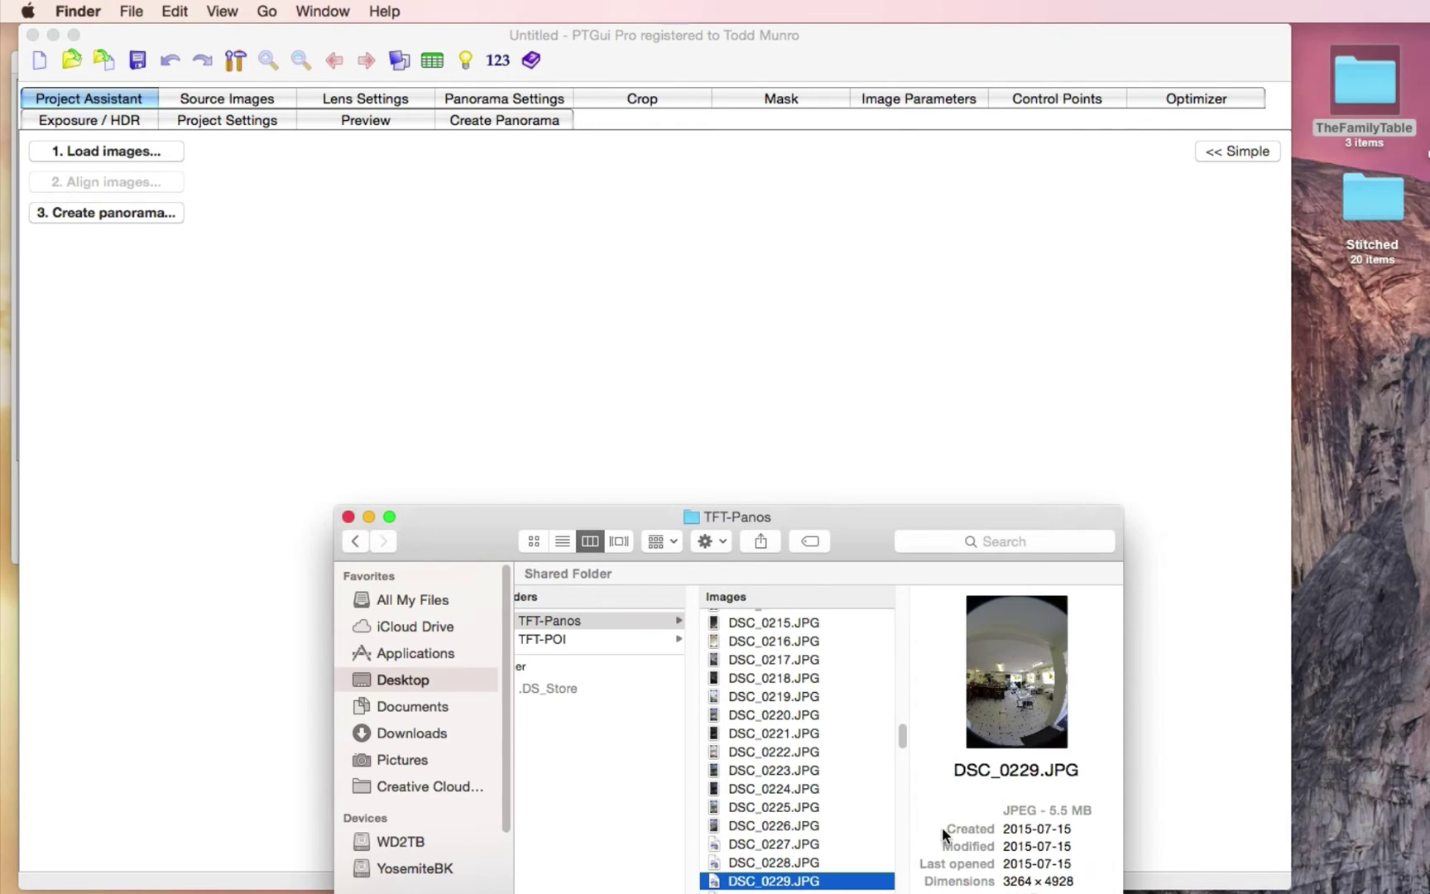
{"action": "left_click", "coordinate": [778, 862]}
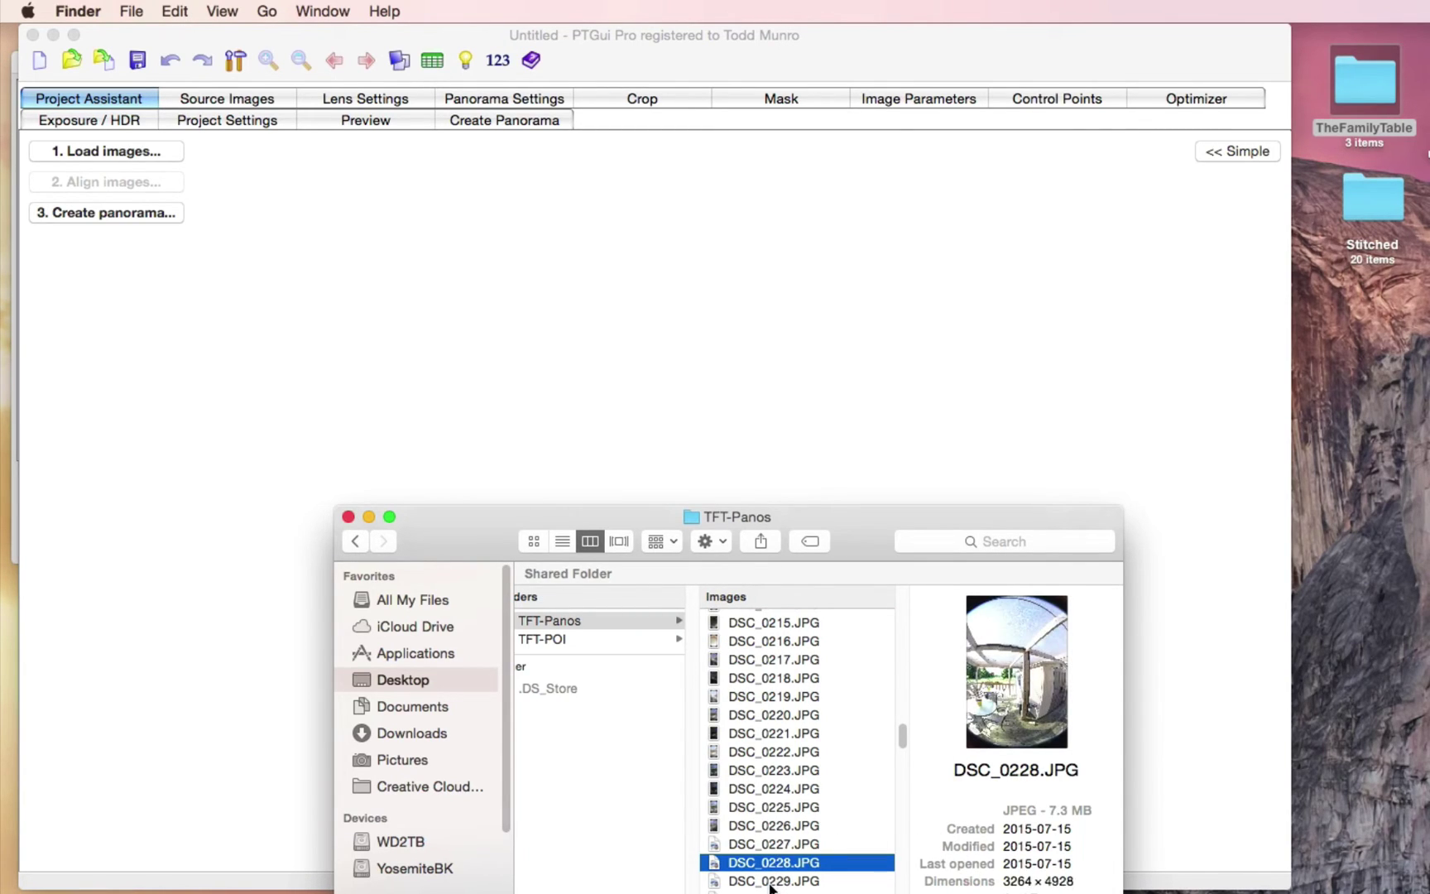
{"action": "left_click", "coordinate": [770, 883]}
{"action": "scroll", "coordinate": [775, 837], "scroll_direction": "down", "scroll_amount": 3}
{"action": "scroll", "coordinate": [775, 833], "scroll_direction": "down", "scroll_amount": 2}
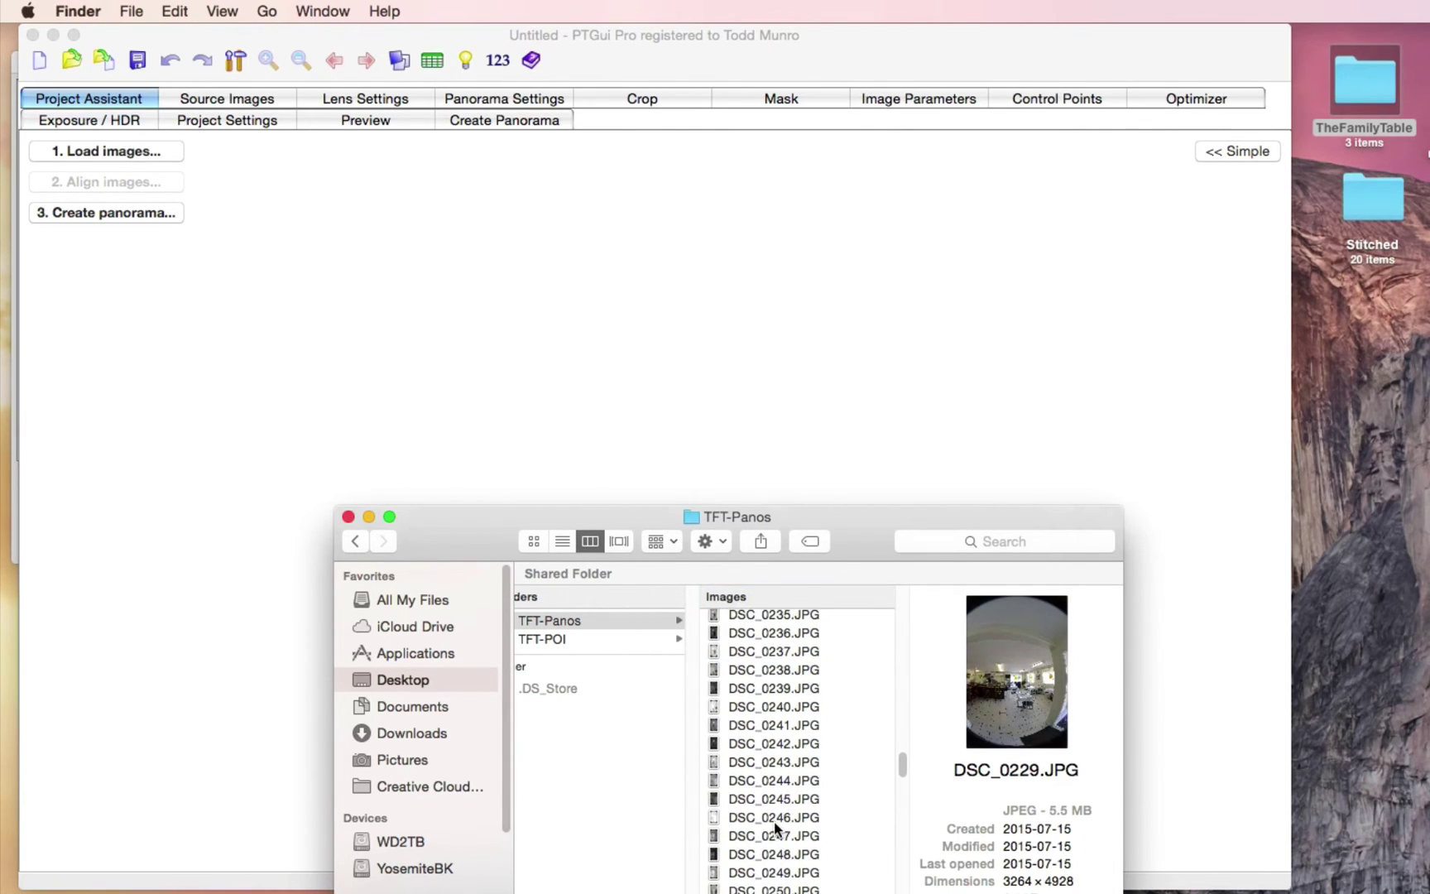
{"action": "scroll", "coordinate": [777, 827], "scroll_direction": "up", "scroll_amount": 3}
{"action": "scroll", "coordinate": [775, 827], "scroll_direction": "up", "scroll_amount": 2}
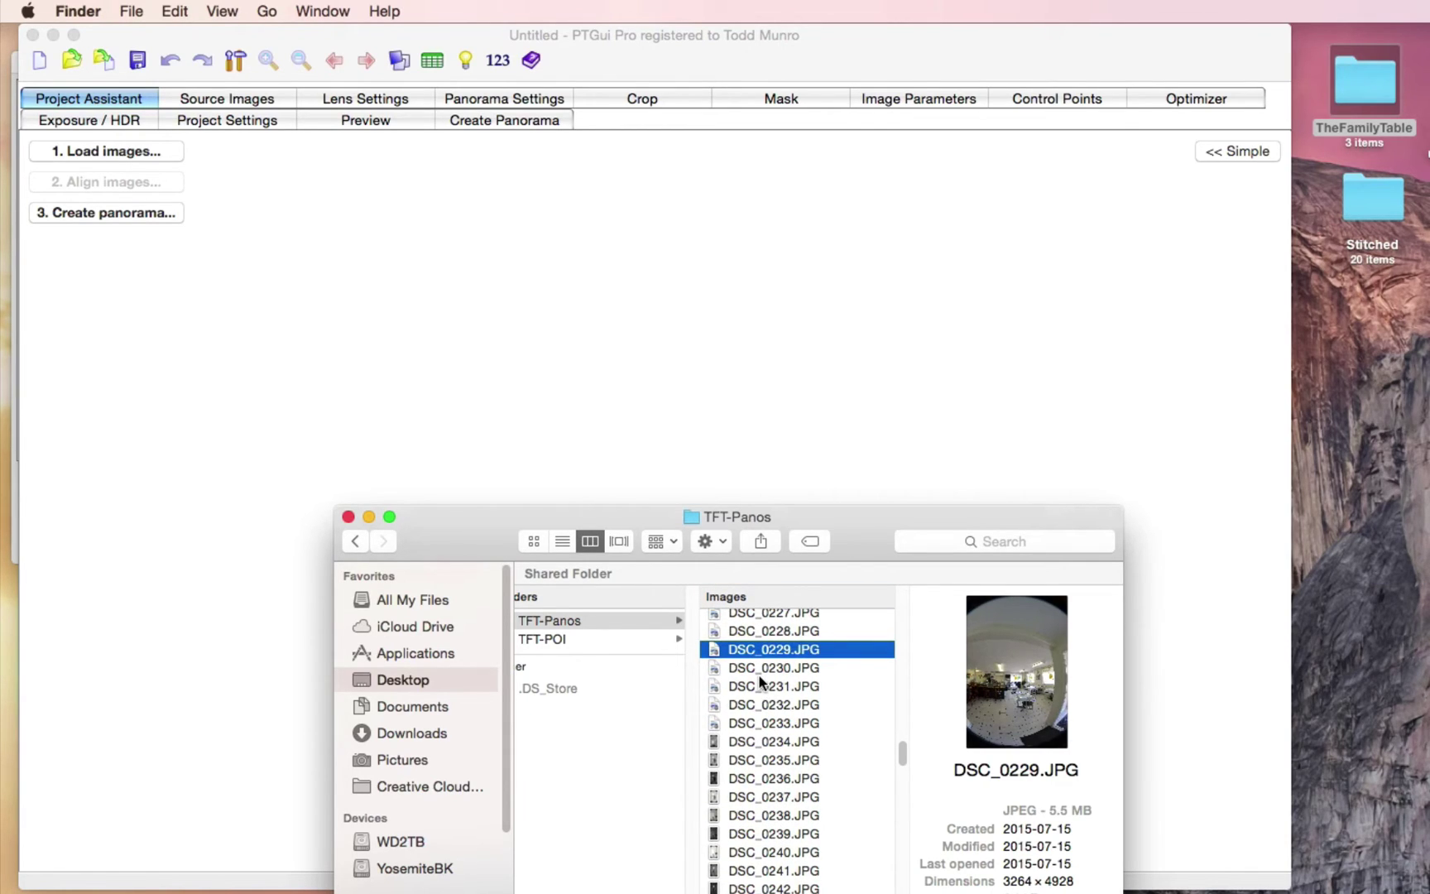
{"action": "left_click_drag", "start_coordinate": [759, 667], "coordinate": [752, 813]}
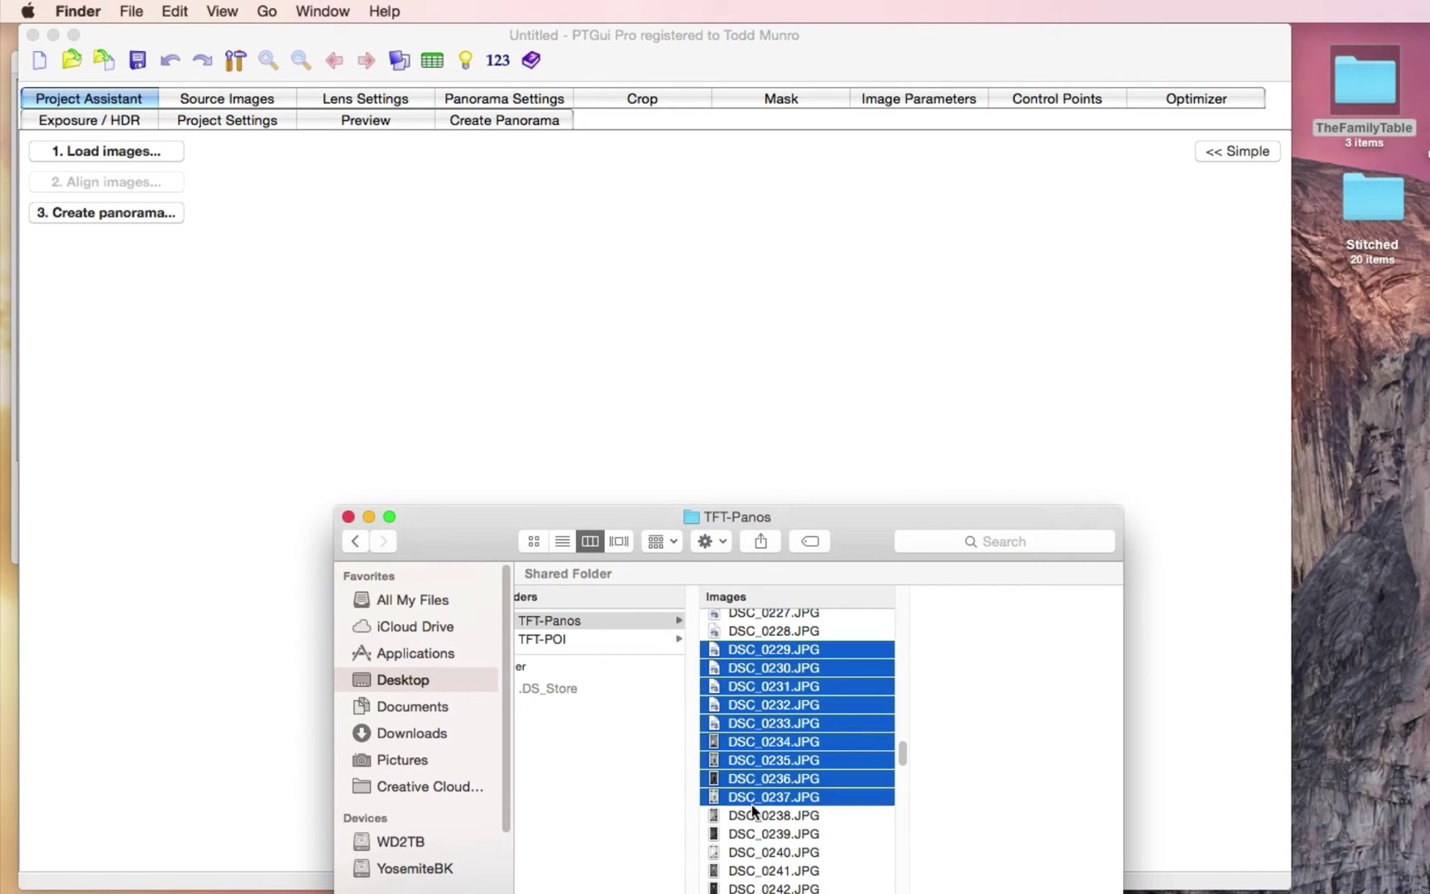
{"action": "left_click_drag", "start_coordinate": [754, 812], "coordinate": [752, 853]}
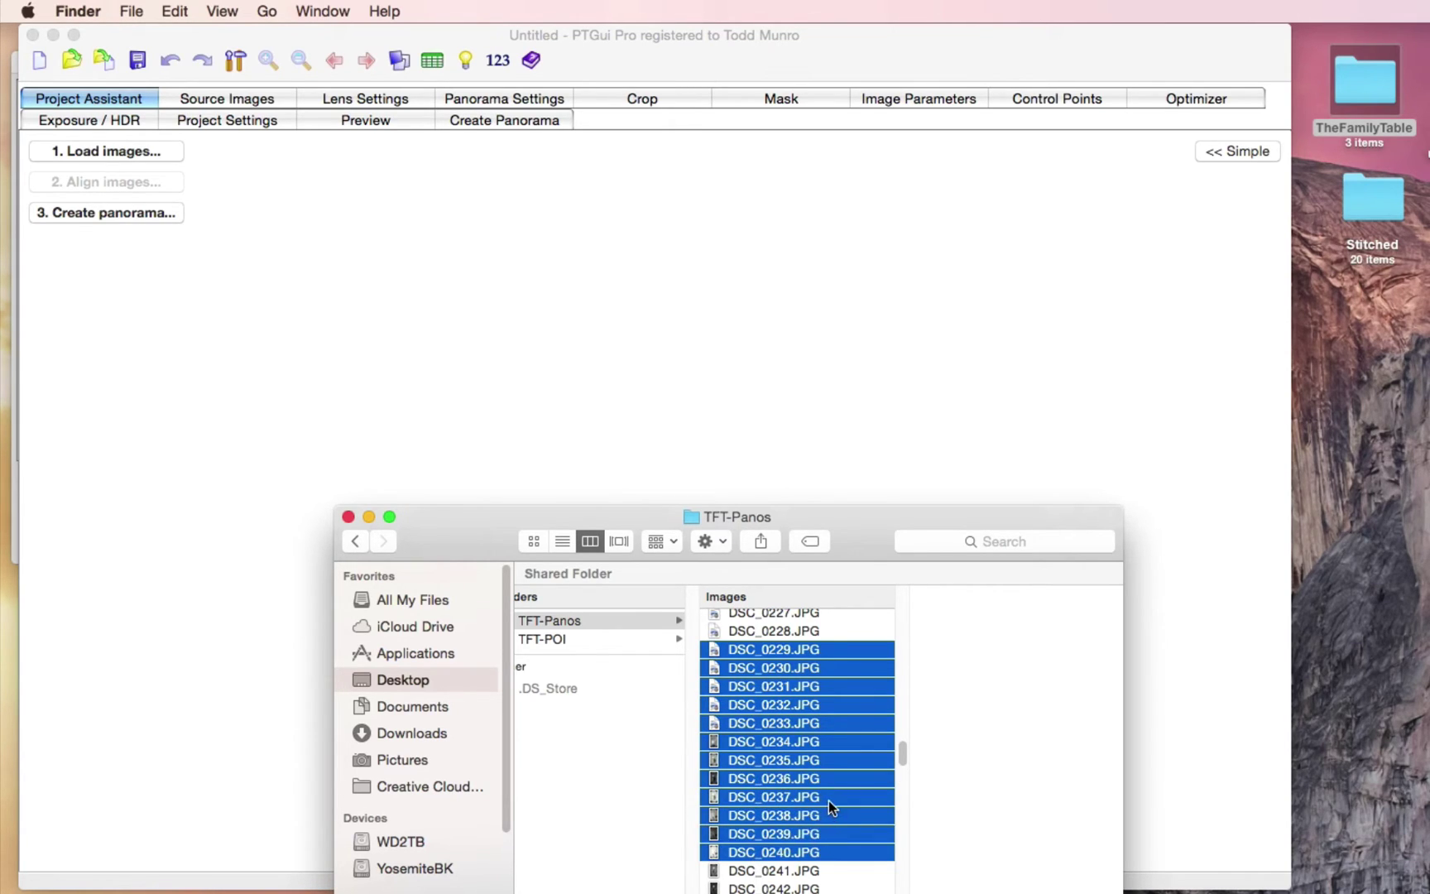
{"action": "right_click", "coordinate": [829, 801]}
{"action": "left_click", "coordinate": [963, 893]}
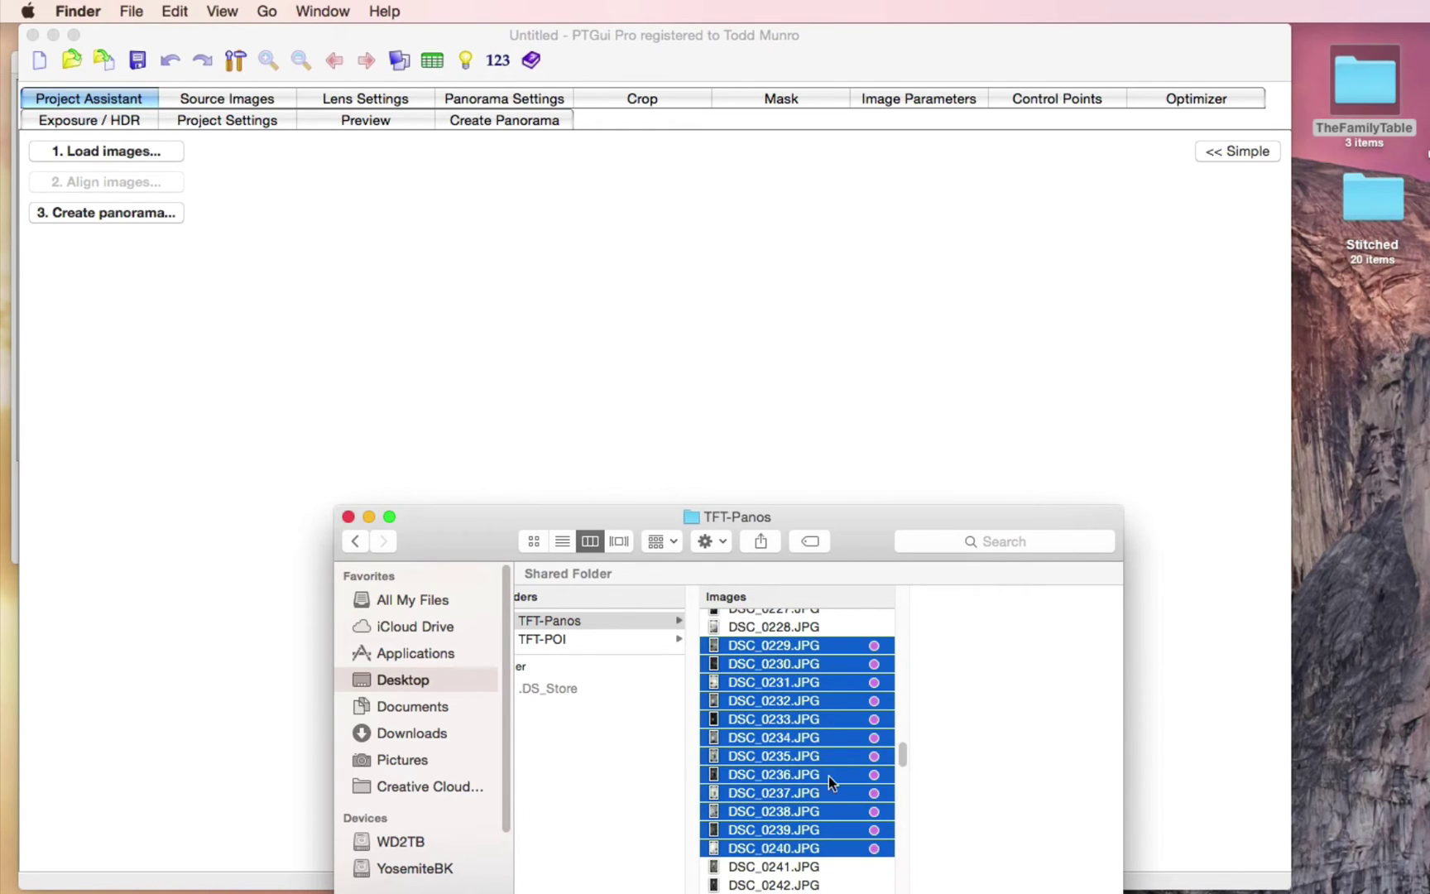
{"action": "left_click_drag", "start_coordinate": [807, 720], "coordinate": [310, 276]}
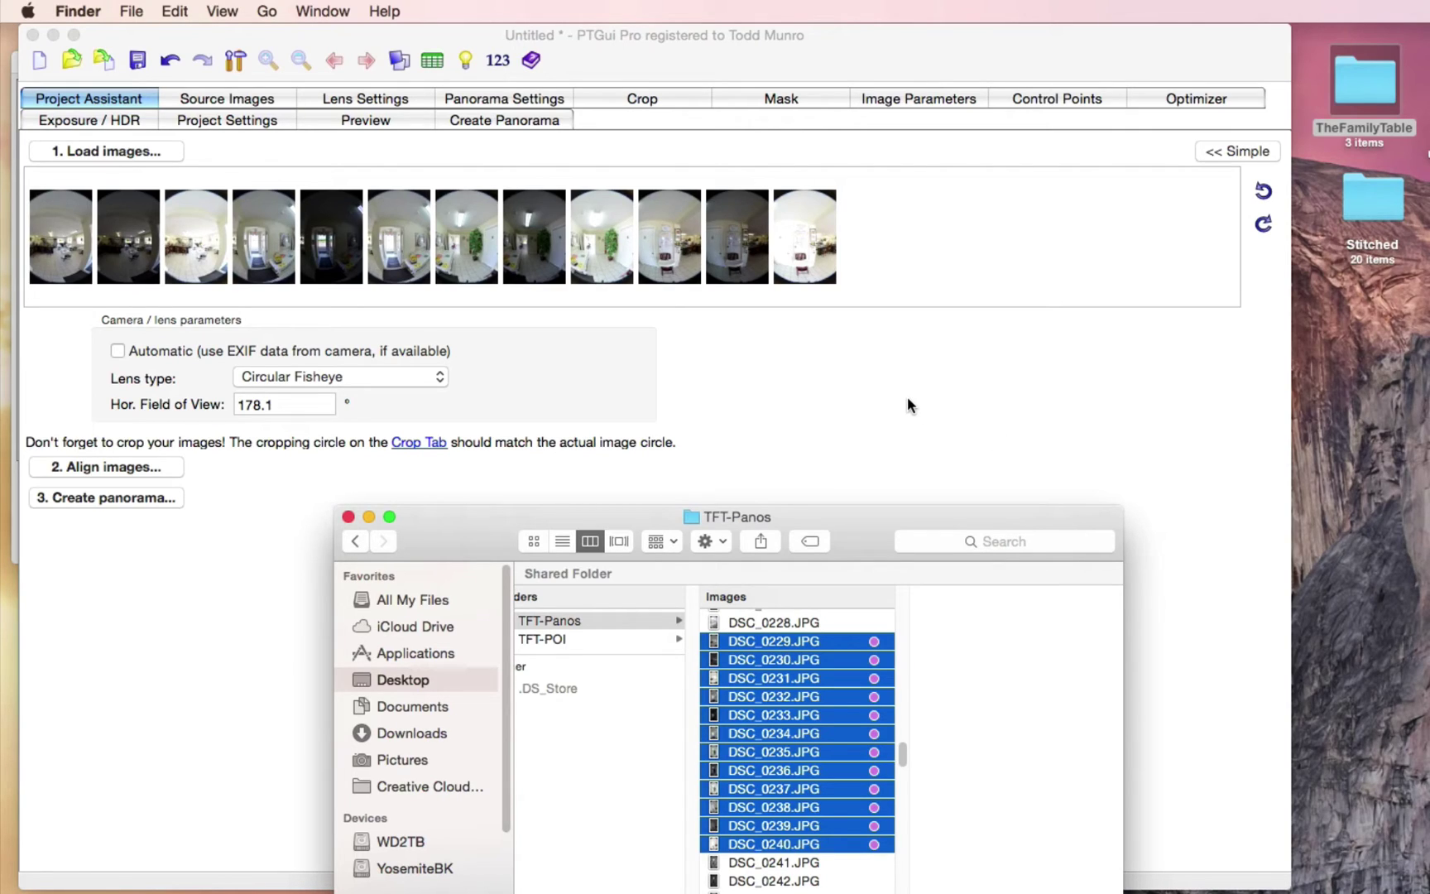
Automatically align the twelve loaded images and return to the source image list
{"action": "left_click", "coordinate": [193, 37]}
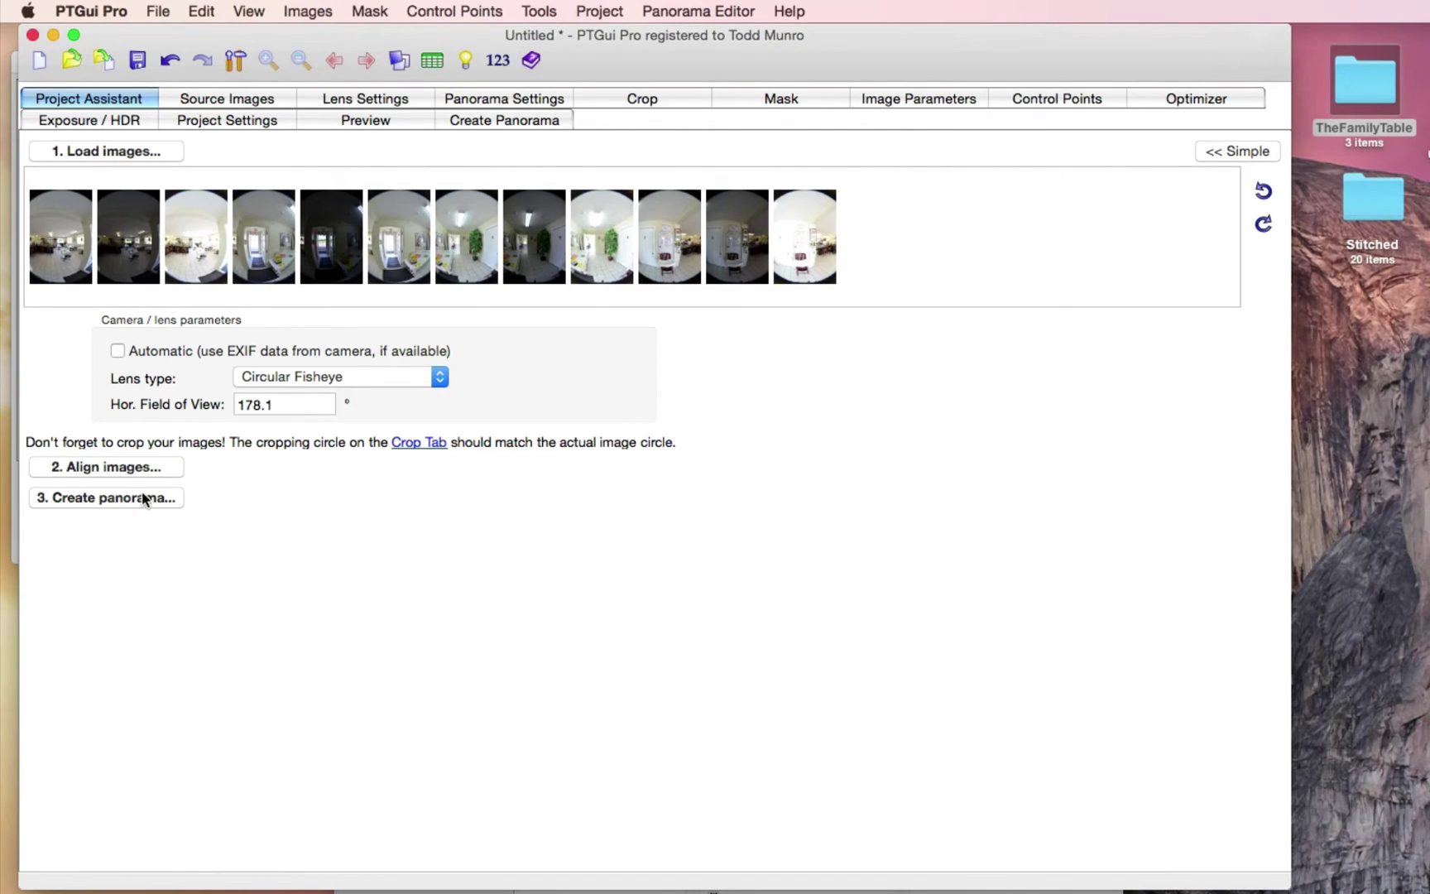
{"action": "left_click", "coordinate": [123, 469]}
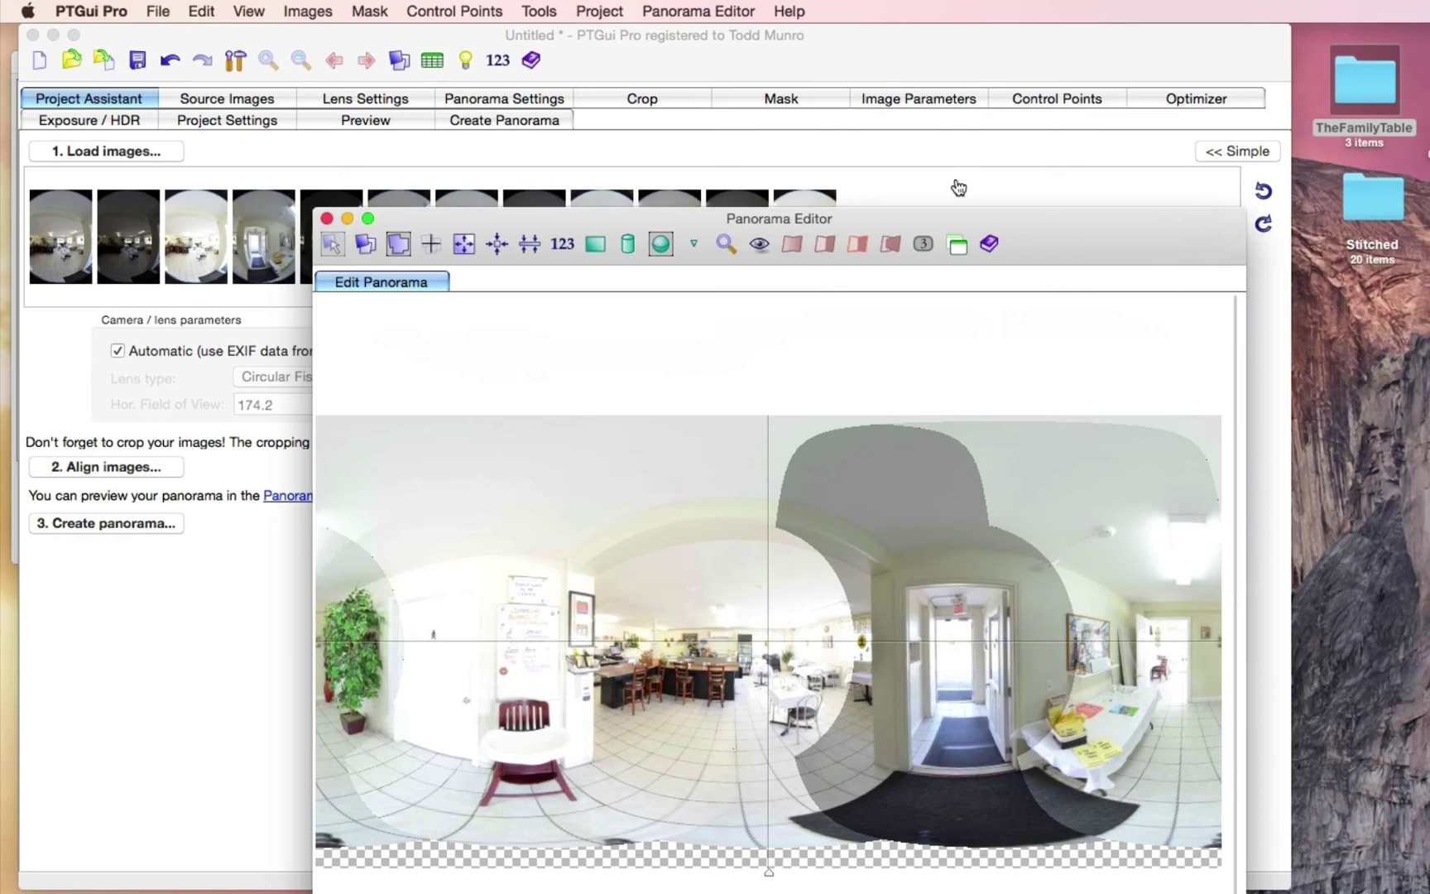
{"action": "left_click", "coordinate": [955, 180]}
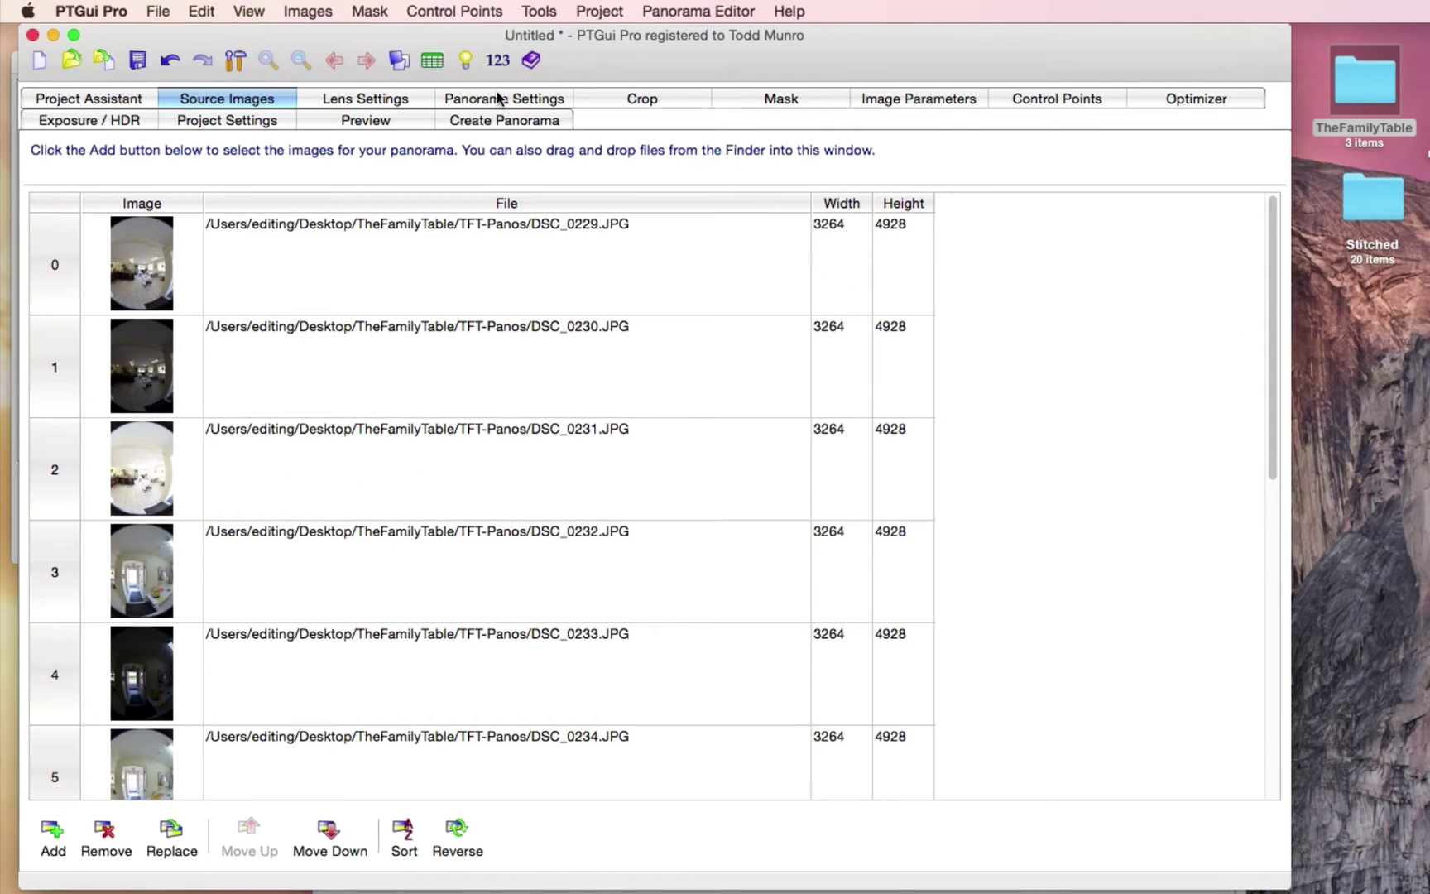
Preview the exposure-fused panorama on the Exposure / HDR page, then close the preview
{"action": "left_click", "coordinate": [85, 125]}
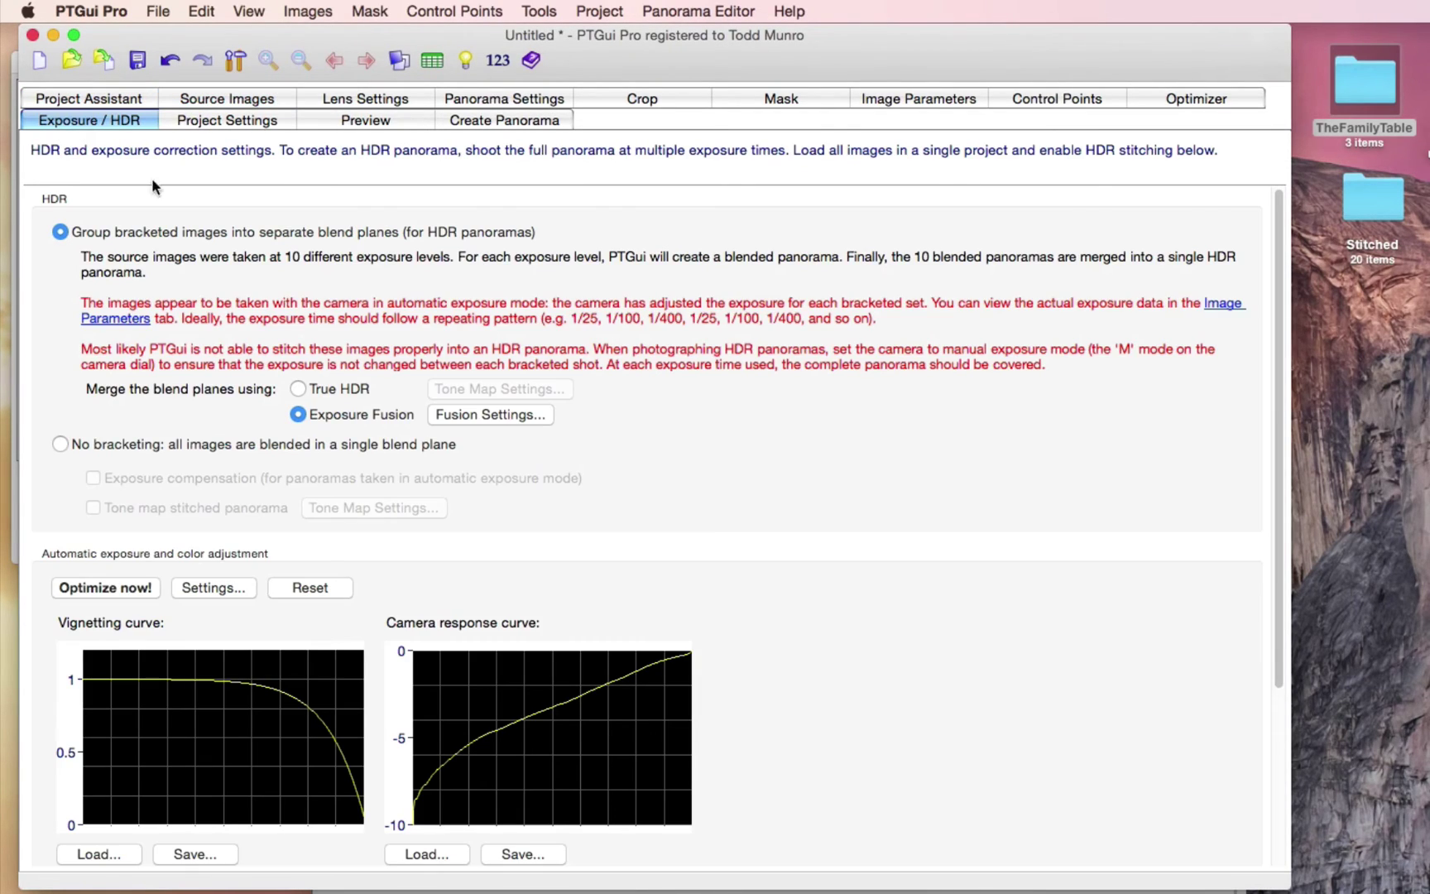
{"action": "left_click", "coordinate": [492, 415]}
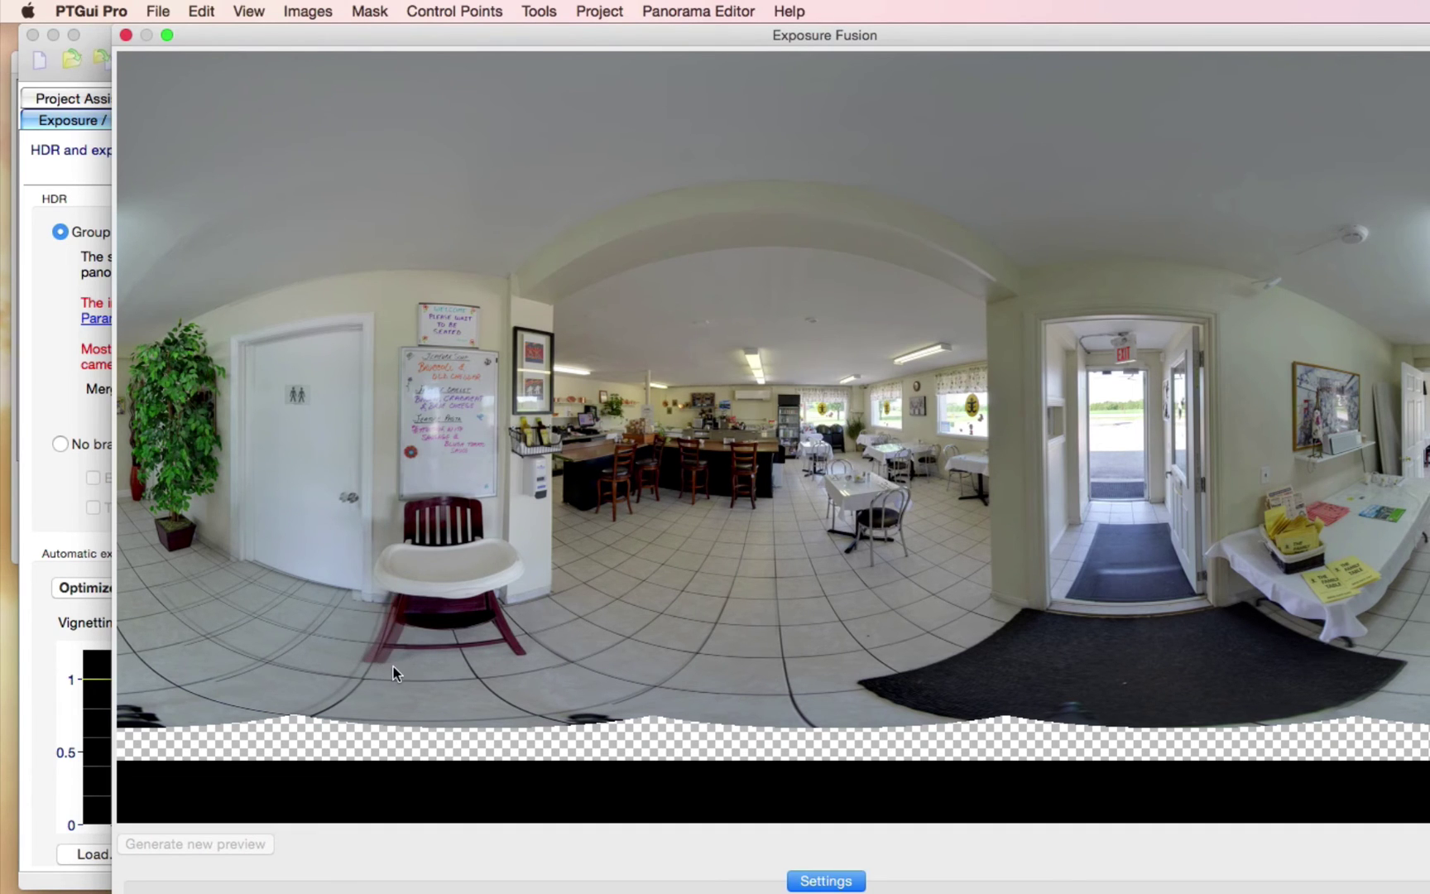
{"action": "left_click", "coordinate": [126, 35]}
Run the Optimizer on the alignment and accept its changes
{"action": "left_click", "coordinate": [1168, 105]}
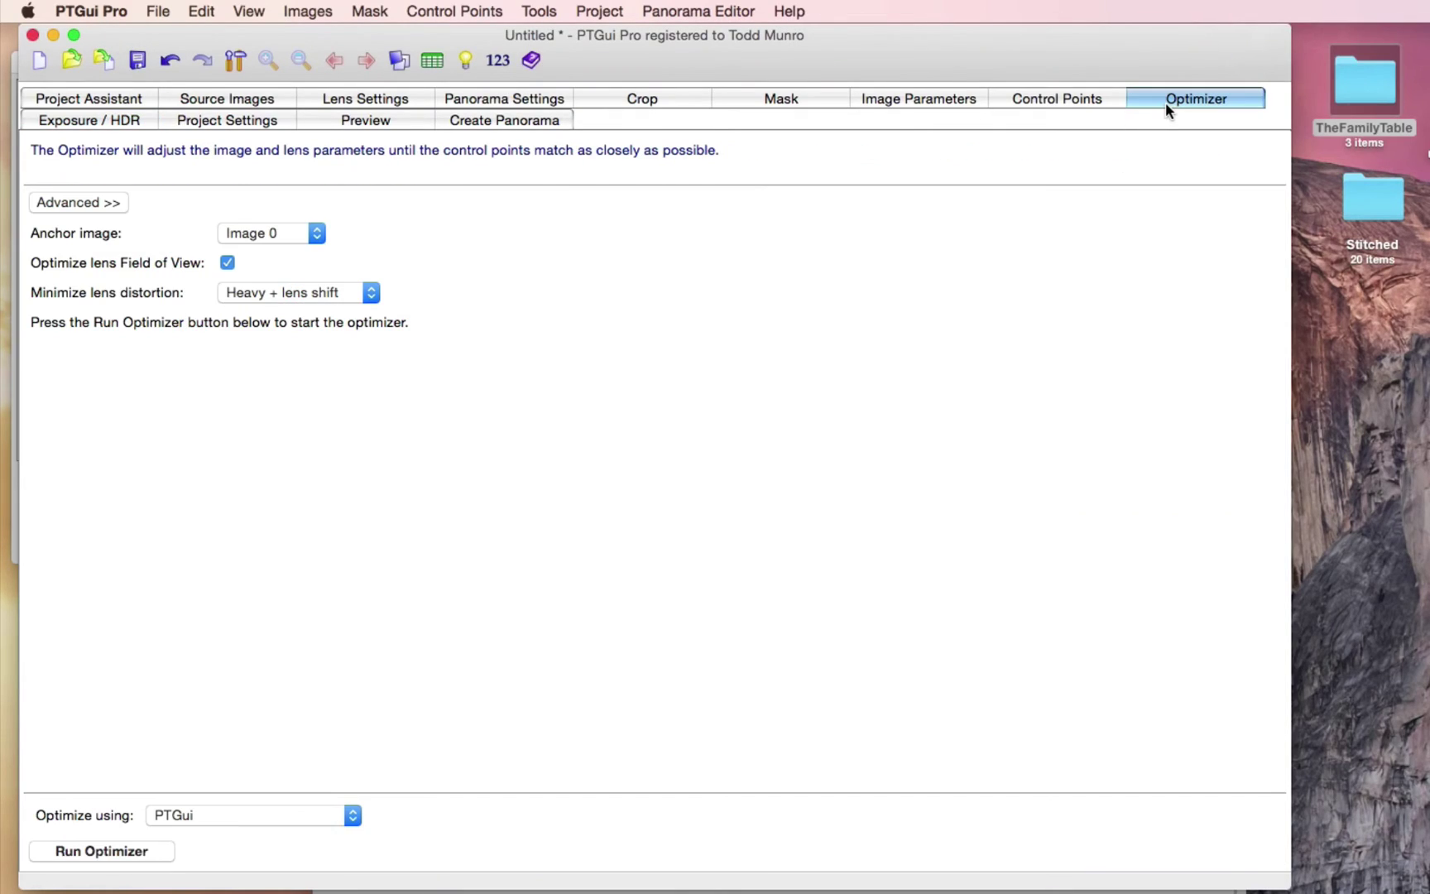
{"action": "left_click", "coordinate": [103, 852]}
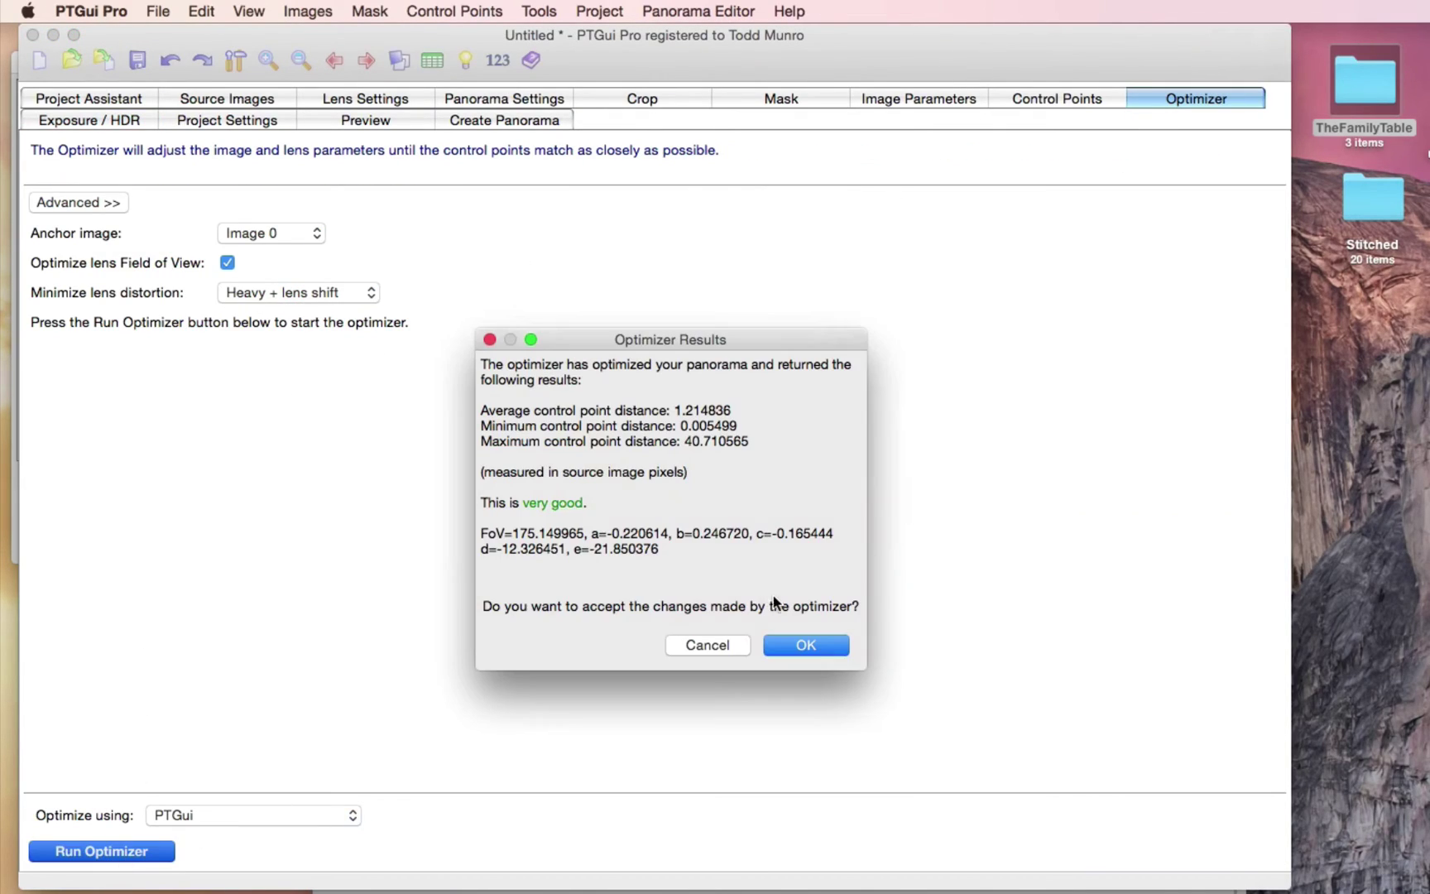
{"action": "left_click", "coordinate": [807, 647]}
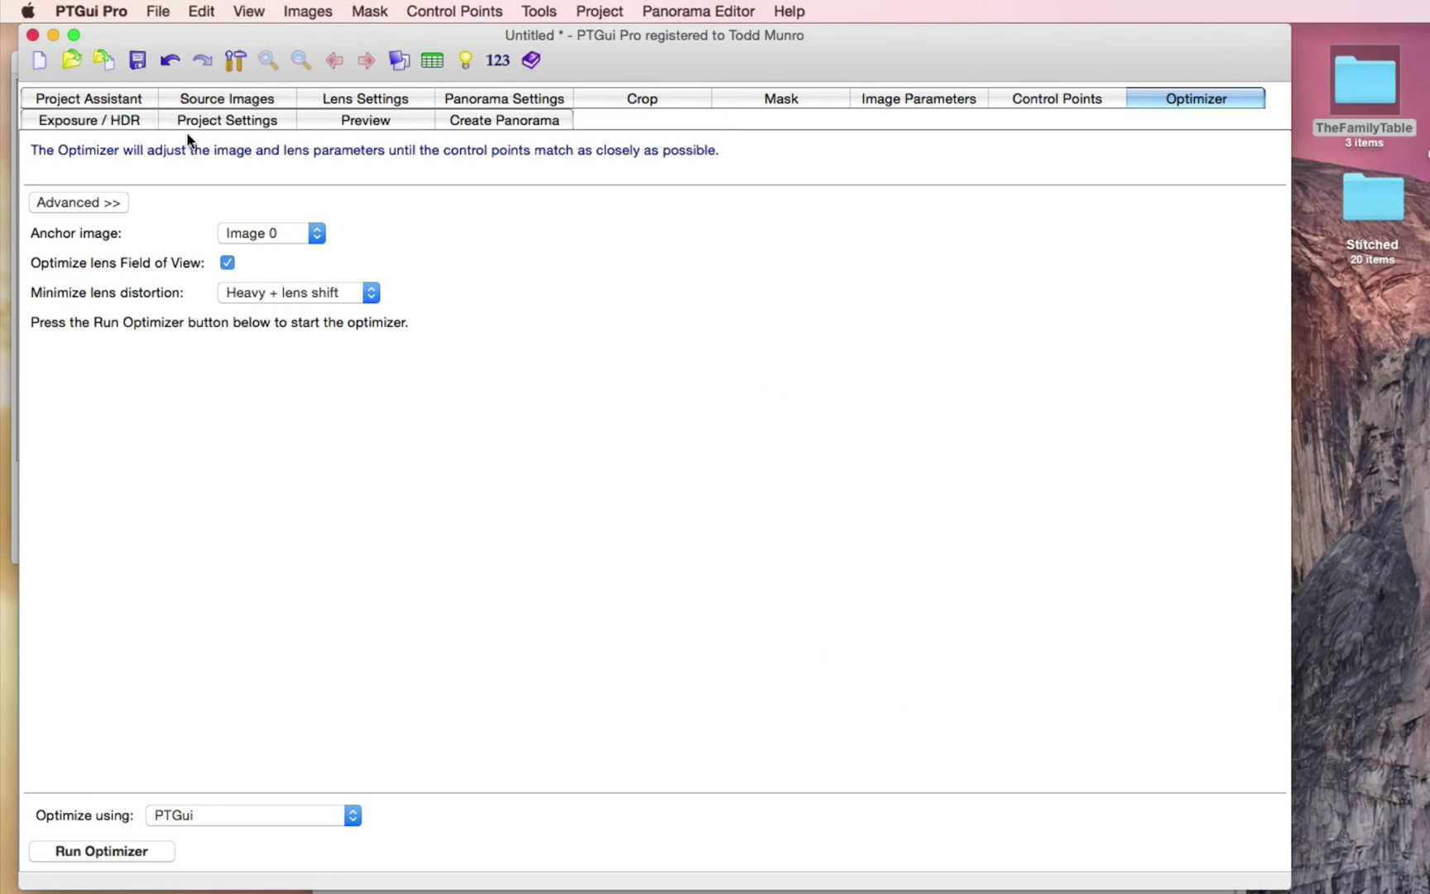
{"action": "left_click", "coordinate": [72, 103]}
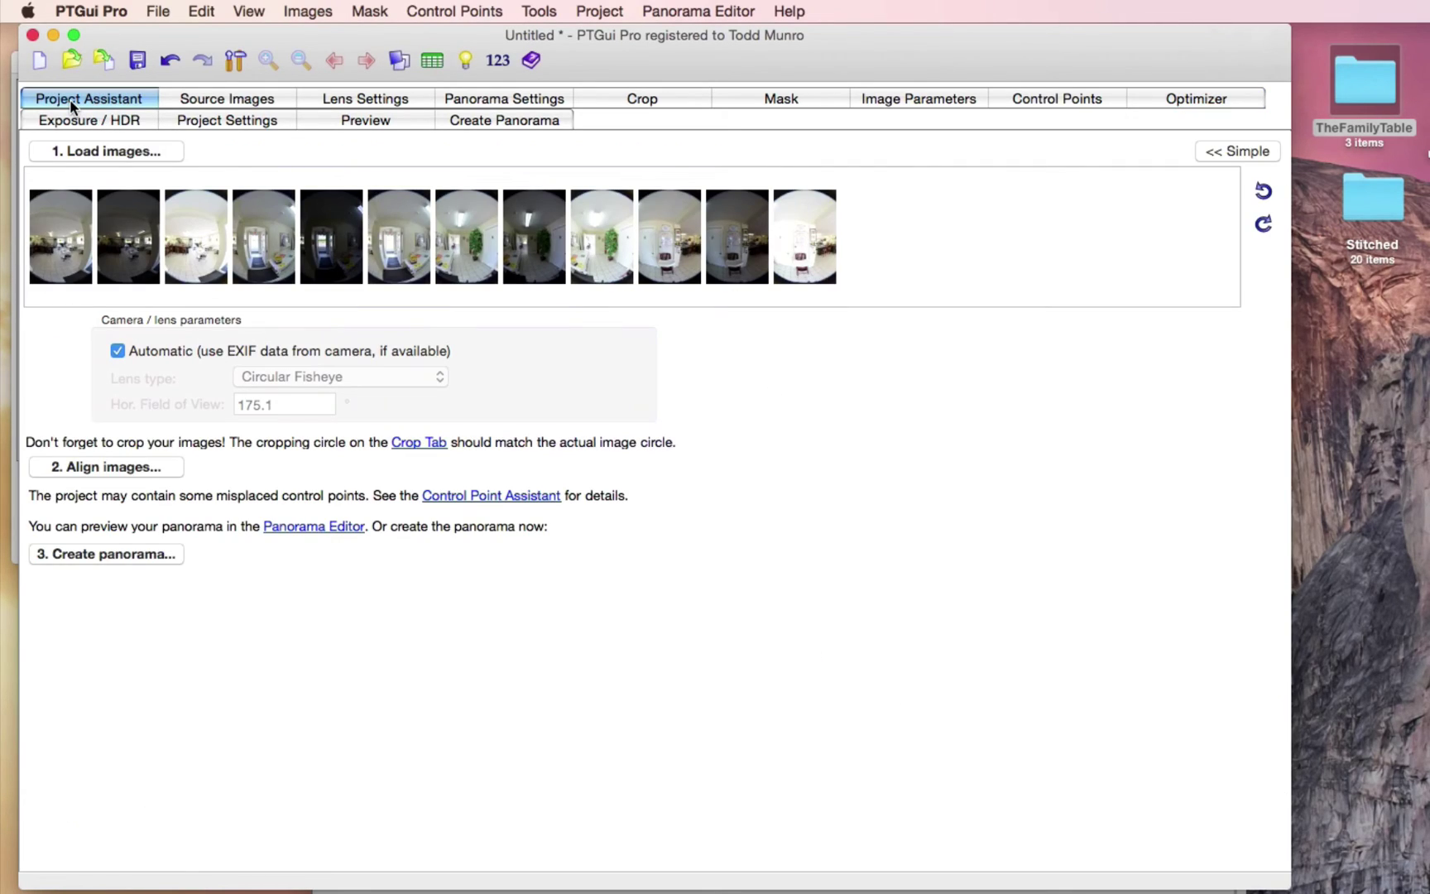
Enlarge the crop circle to 4800 px so it matches the fisheye image circle
{"action": "left_click", "coordinate": [413, 442]}
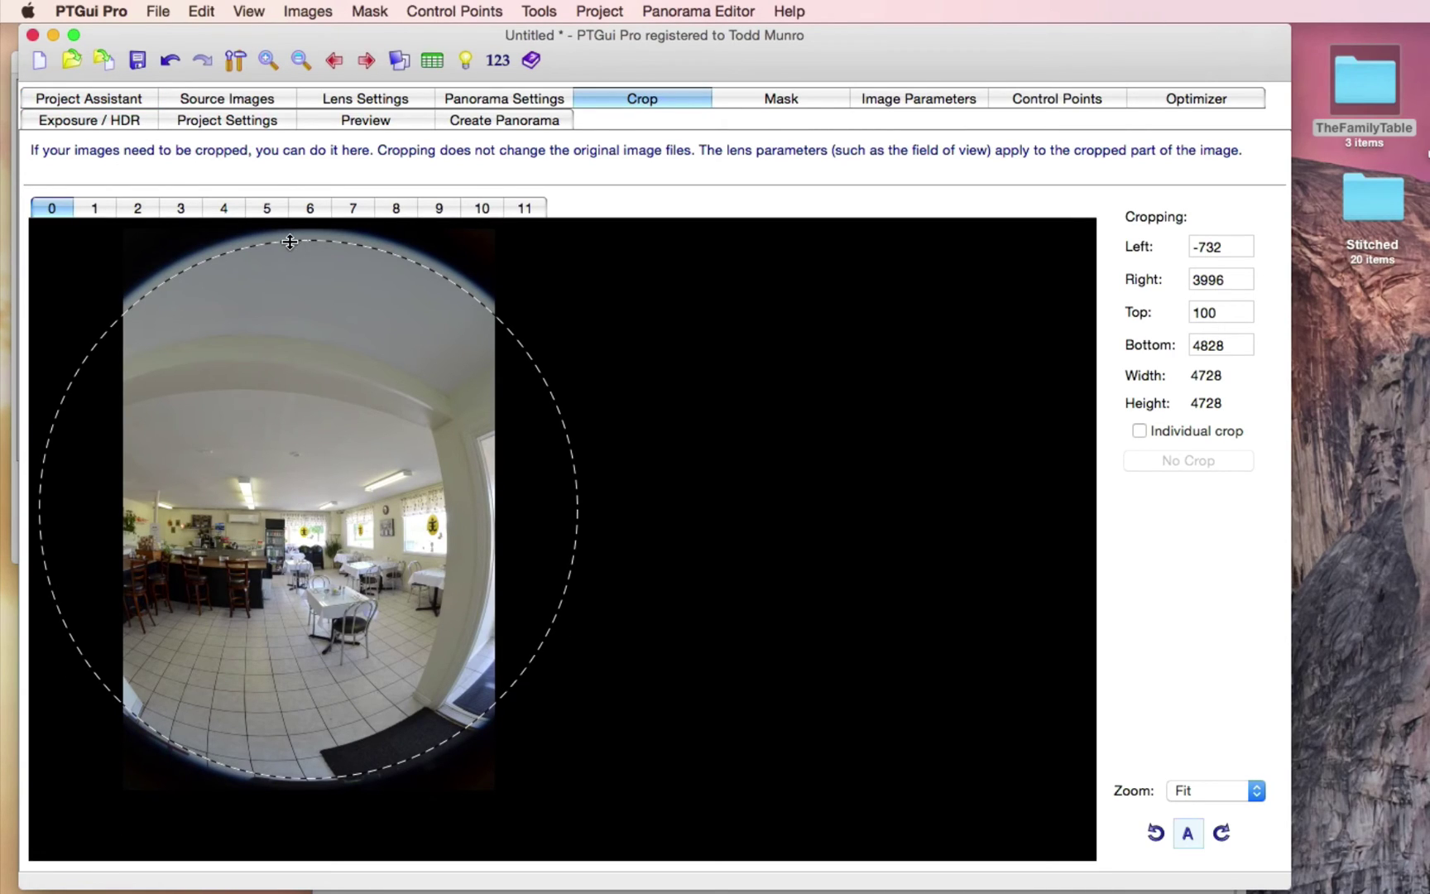
{"action": "left_click_drag", "start_coordinate": [290, 241], "coordinate": [288, 231]}
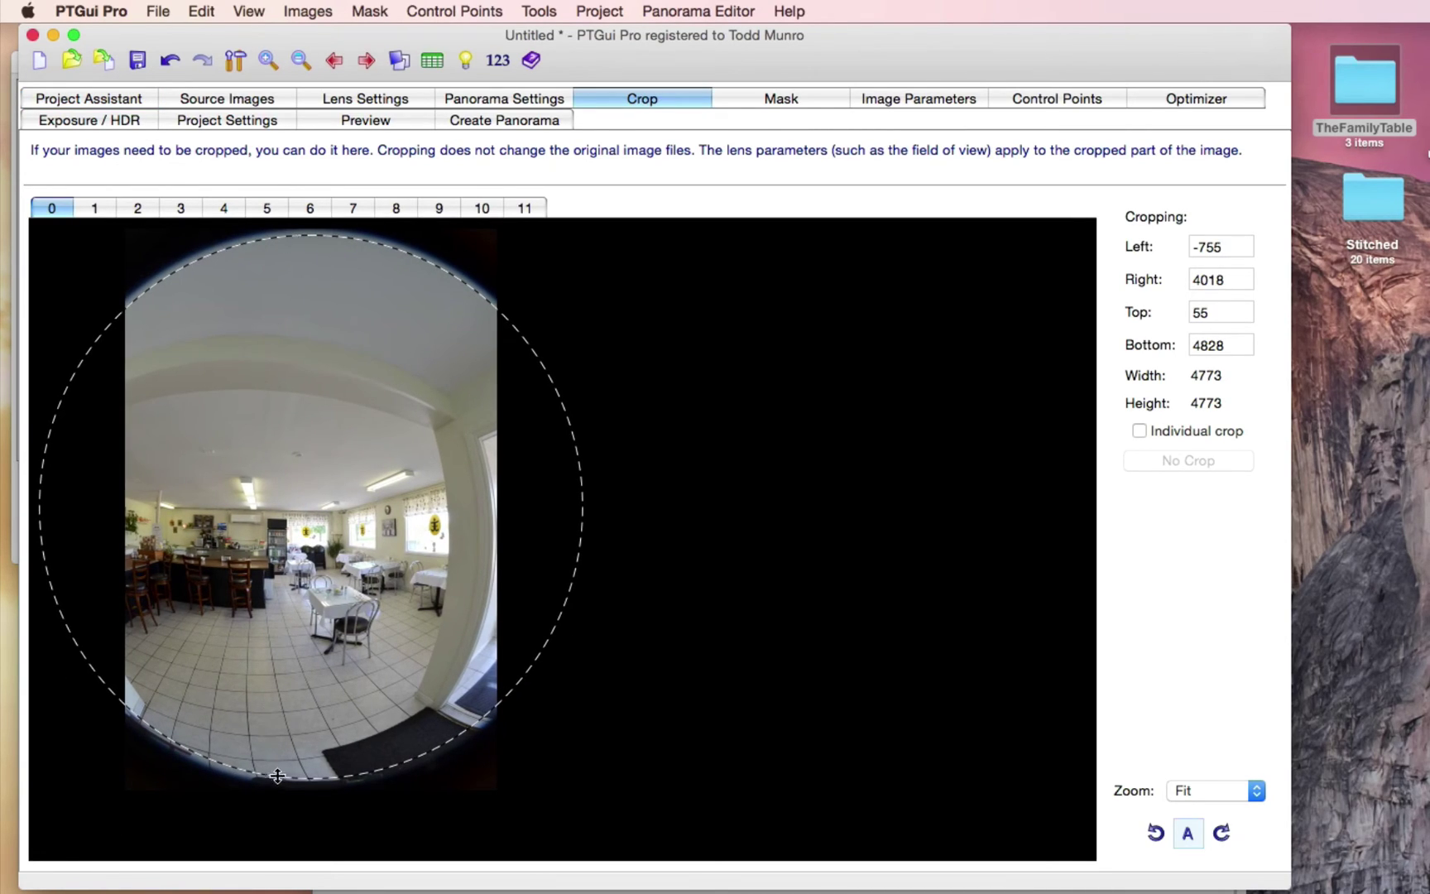
{"action": "left_click_drag", "start_coordinate": [276, 777], "coordinate": [277, 780]}
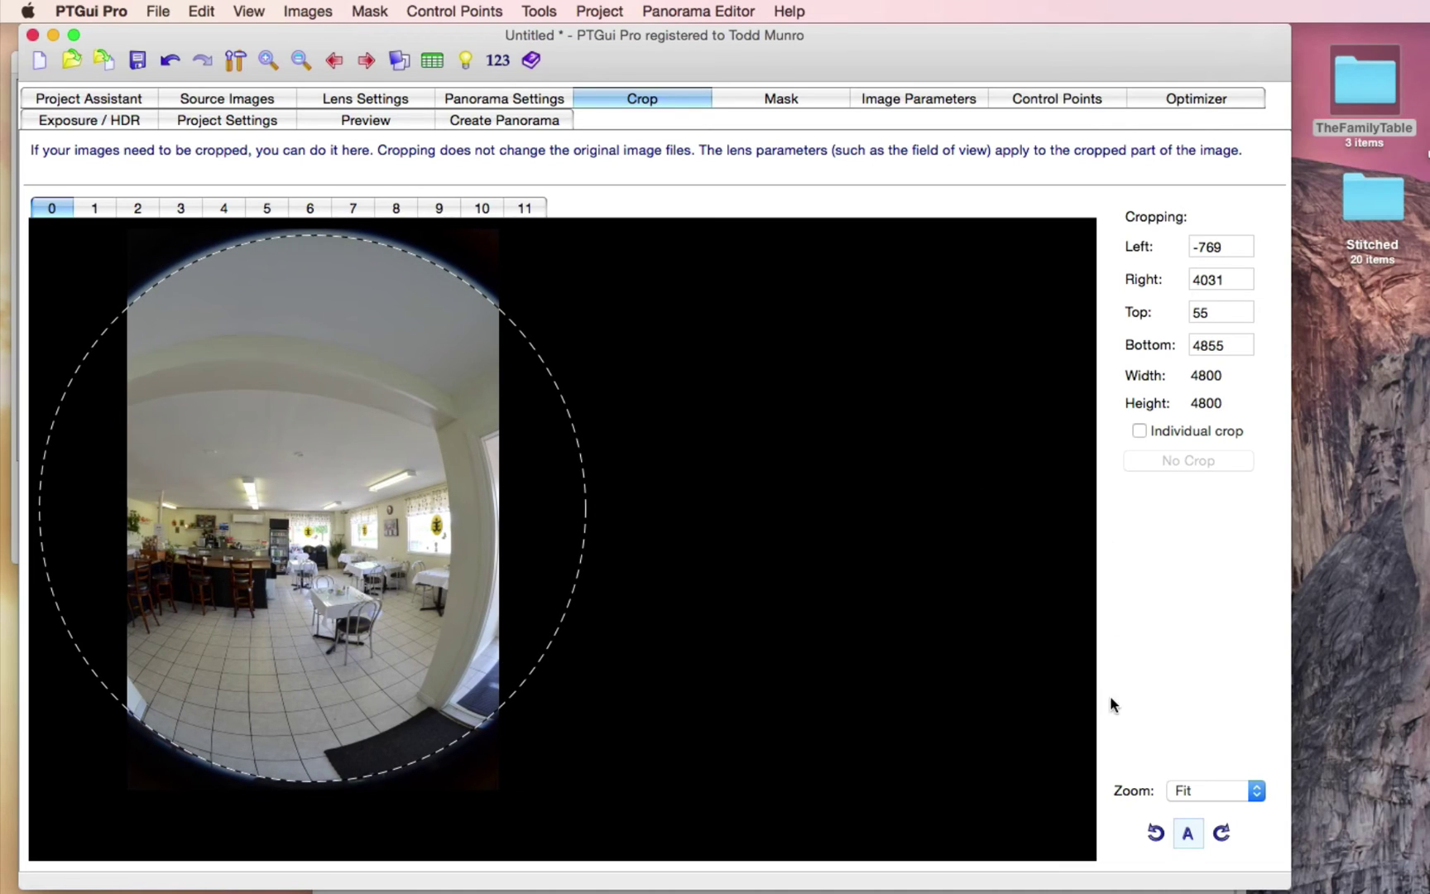
{"action": "left_click", "coordinate": [79, 100]}
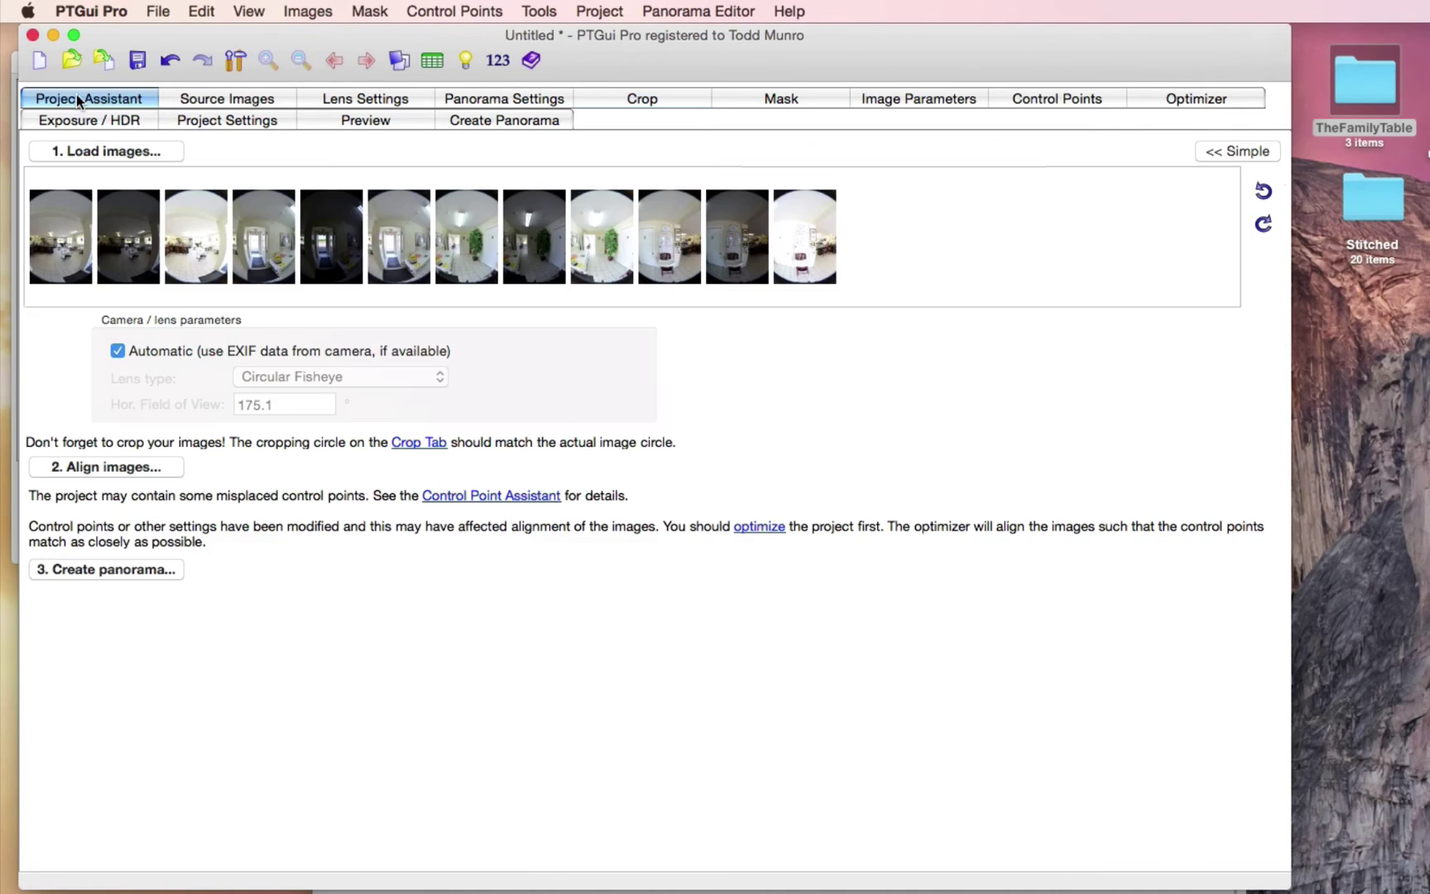
Re-align the recropped images, then preview and close the Exposure Fusion panorama
{"action": "left_click", "coordinate": [83, 467]}
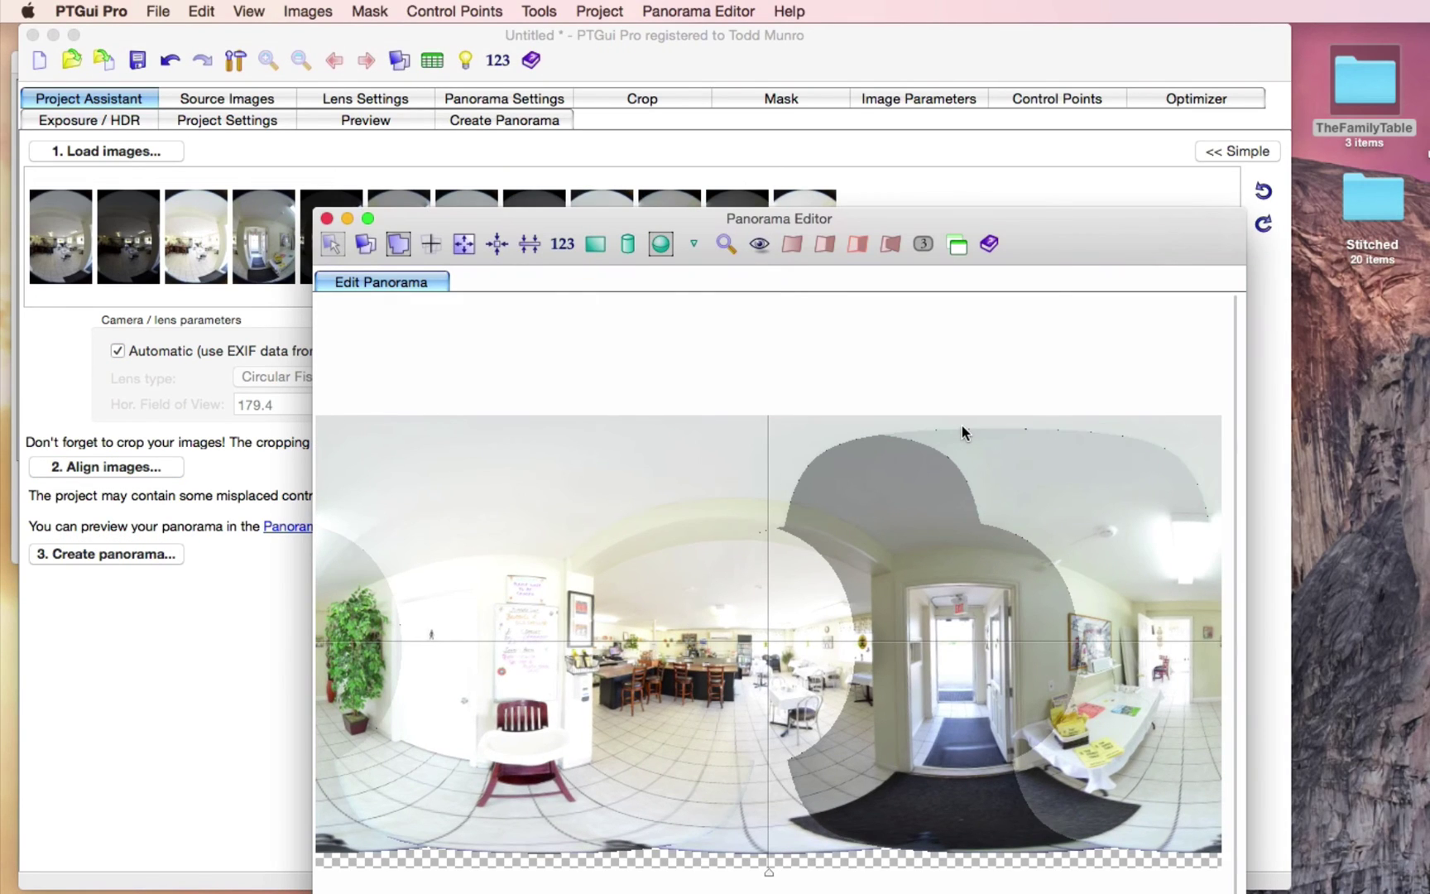
{"action": "left_click", "coordinate": [63, 115]}
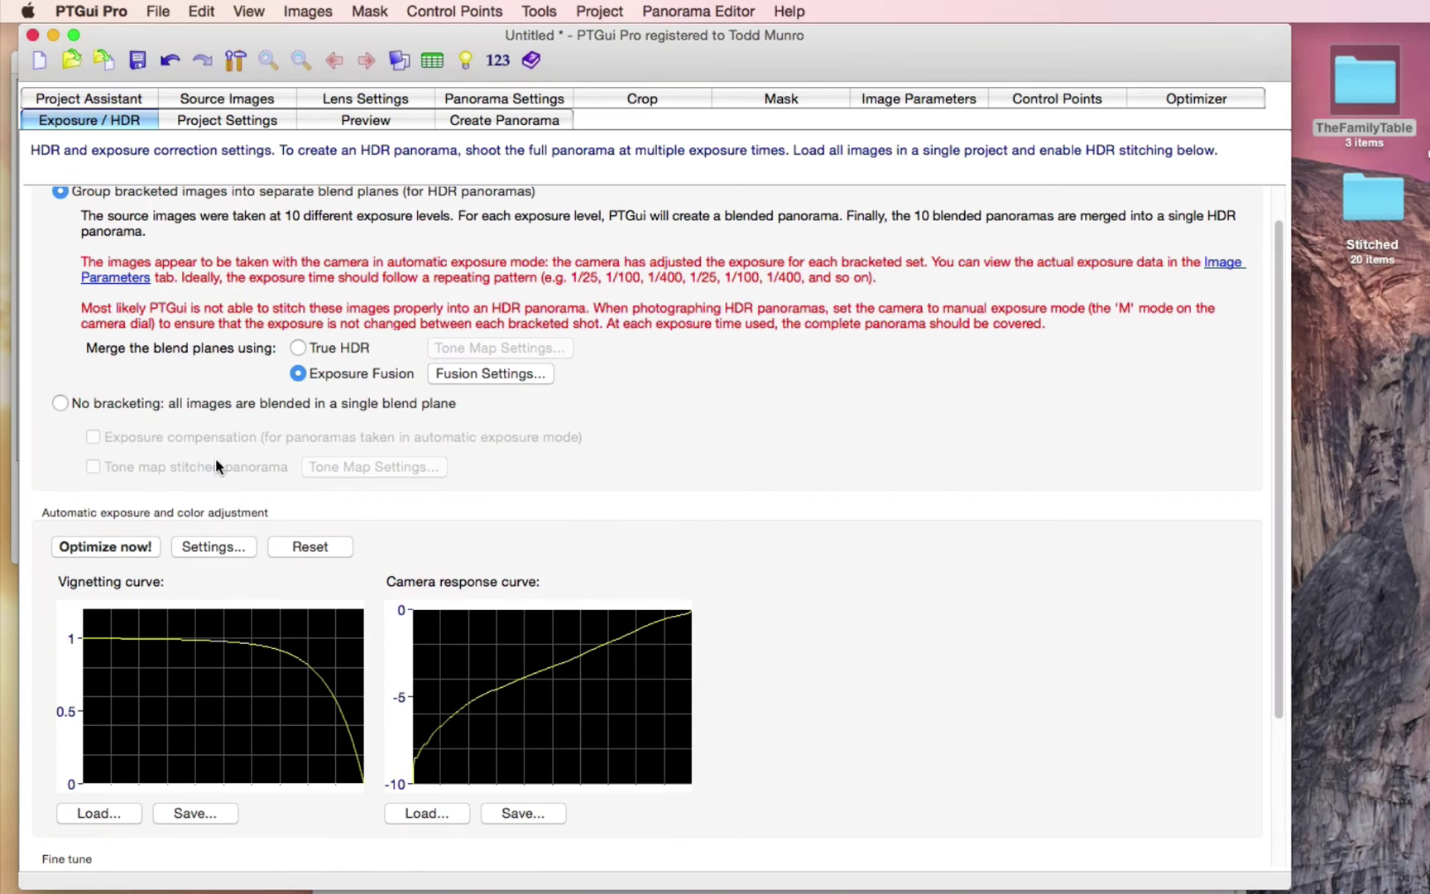
{"action": "left_click", "coordinate": [482, 376]}
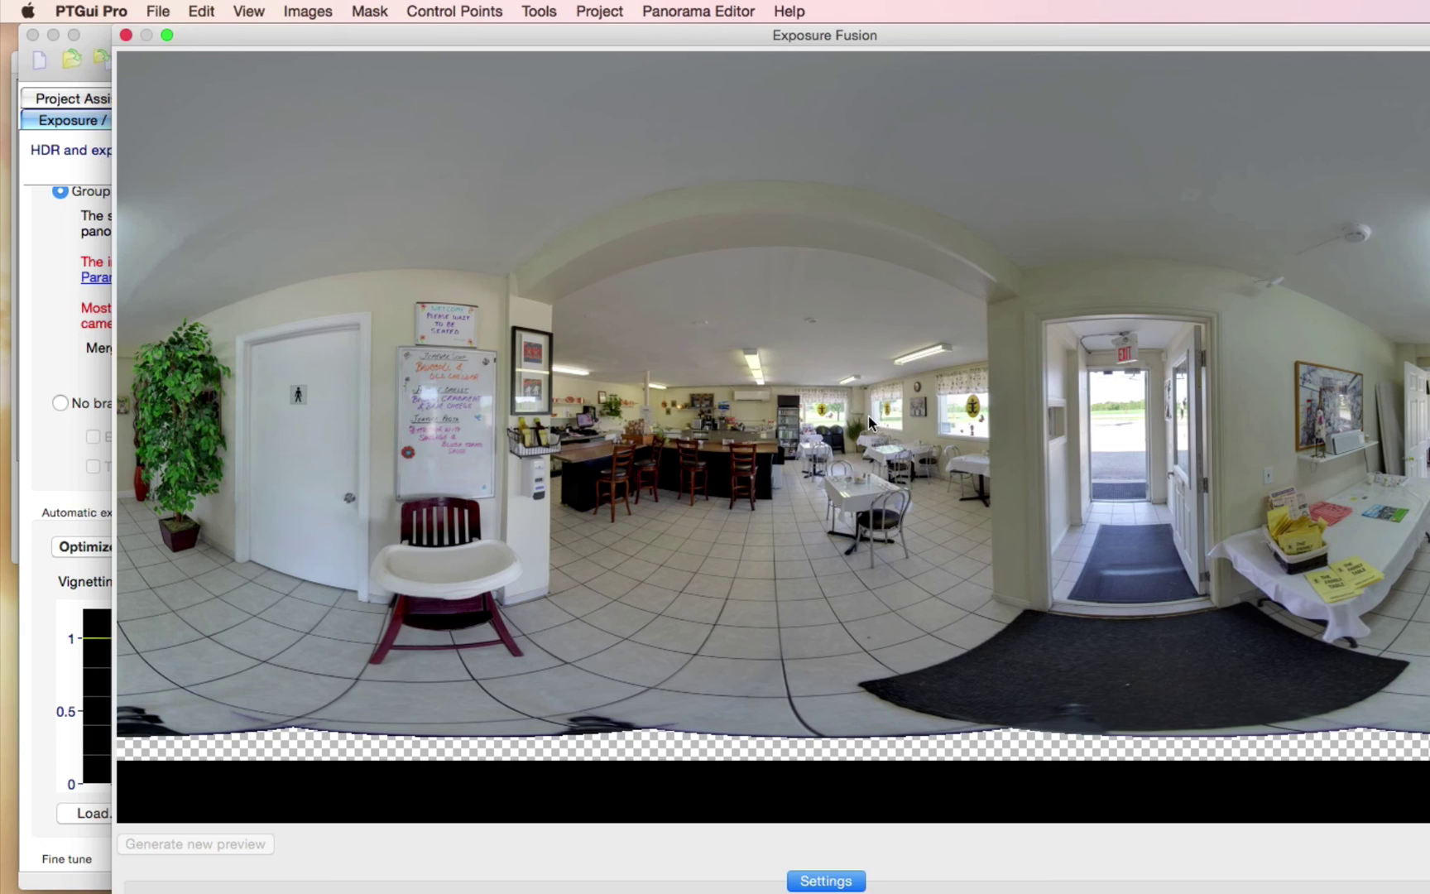
{"action": "key", "text": "super+w"}
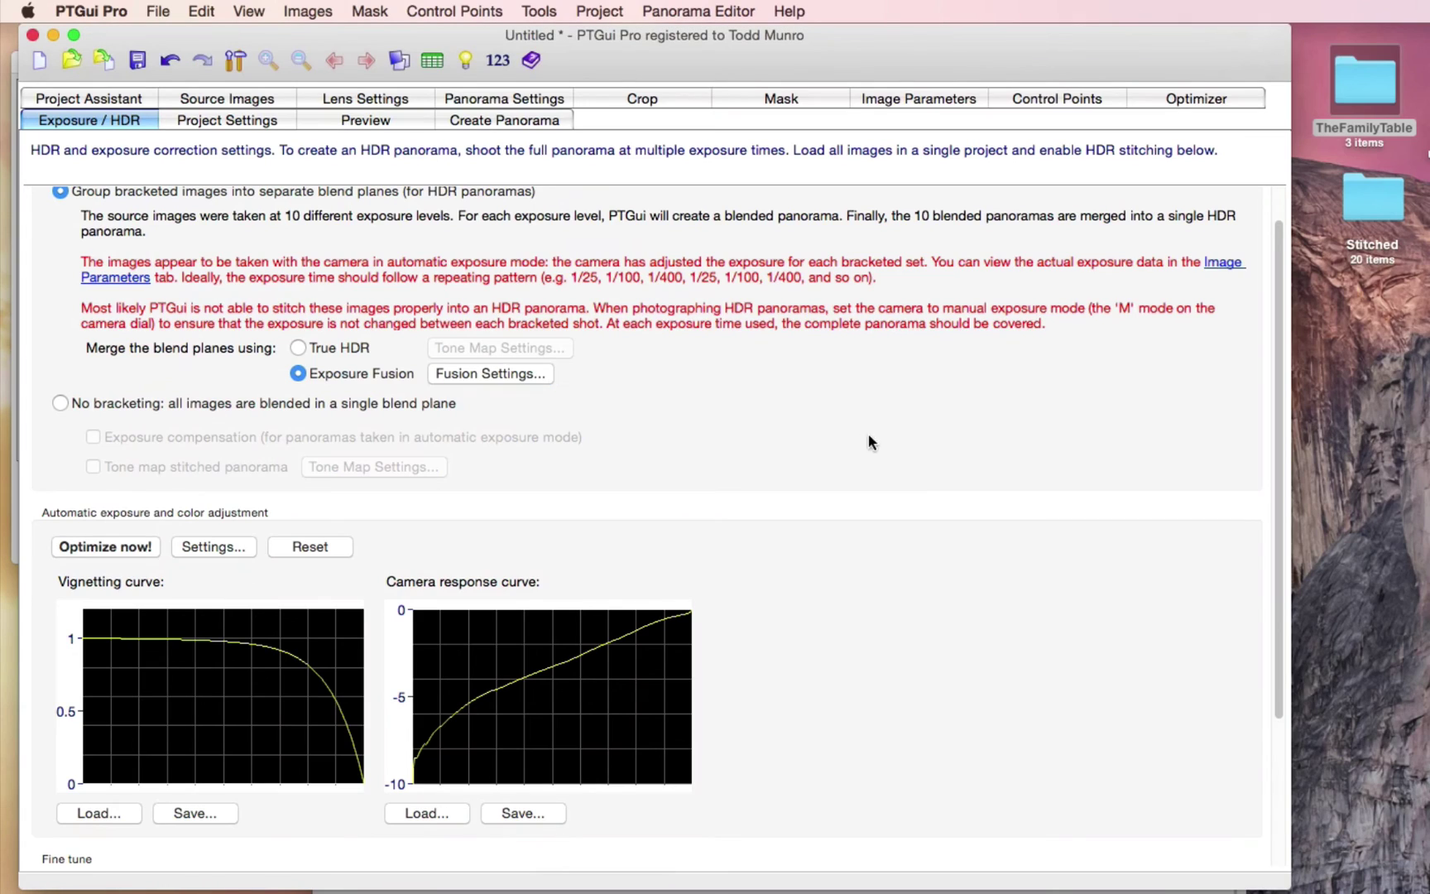
Stitch the exposure-fused DSC_0229 Pano (9).jpg into Stitched and open it in Preview
{"action": "left_click", "coordinate": [520, 121]}
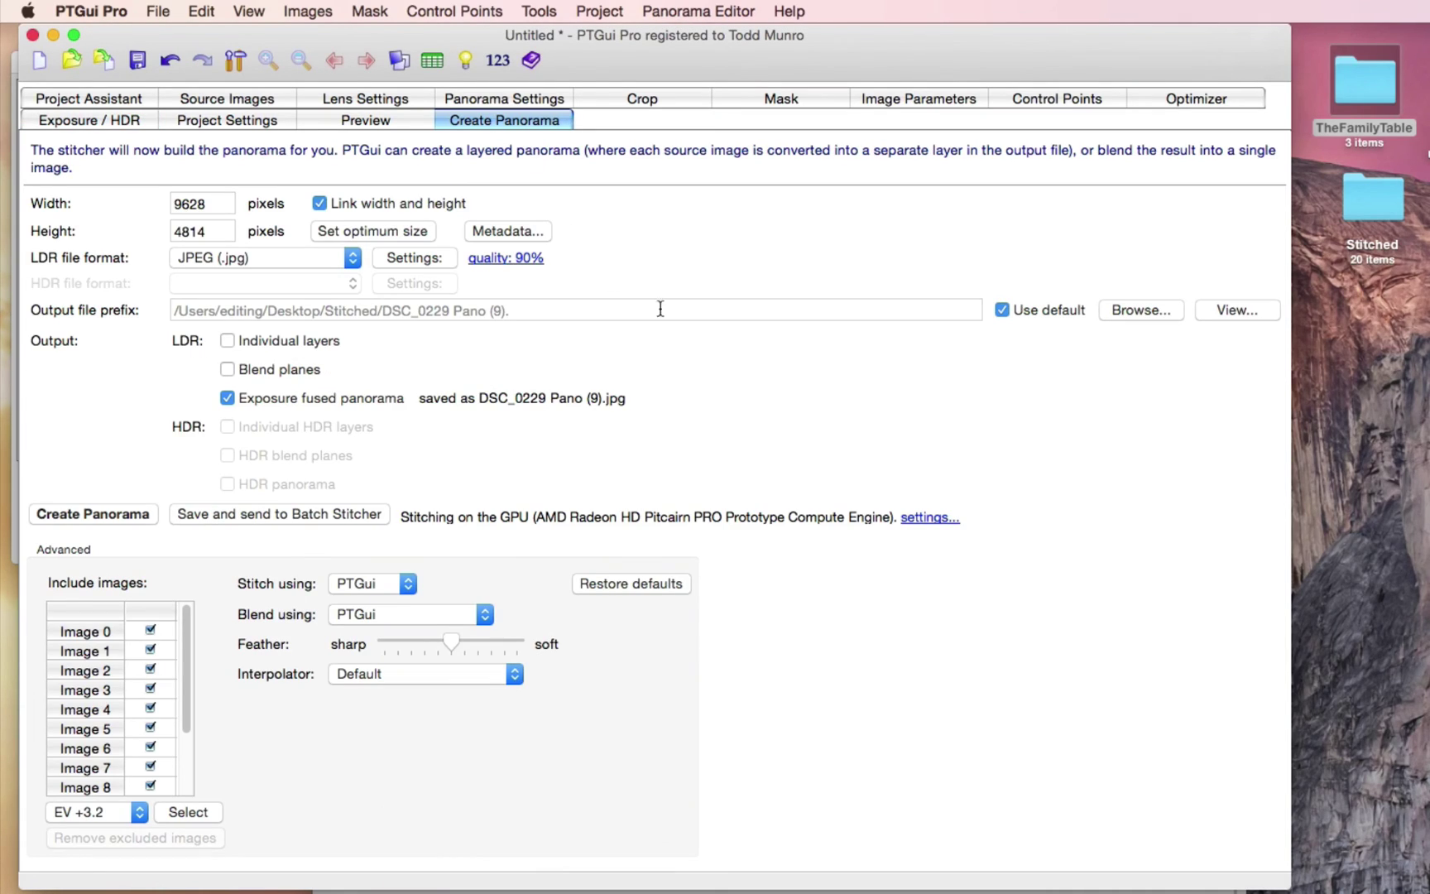
{"action": "left_click", "coordinate": [90, 515]}
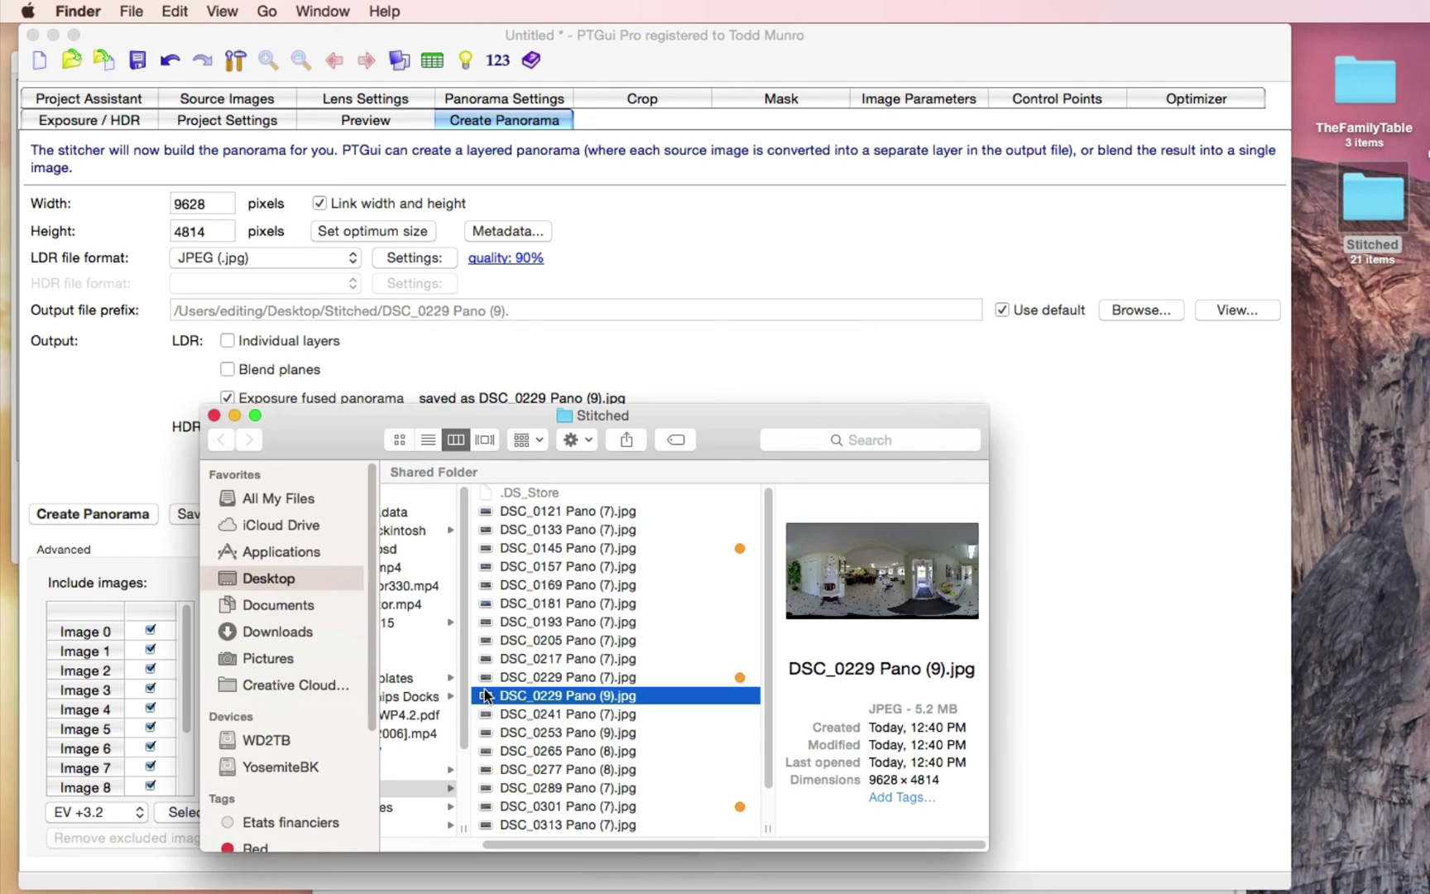
{"action": "double_click", "coordinate": [484, 691]}
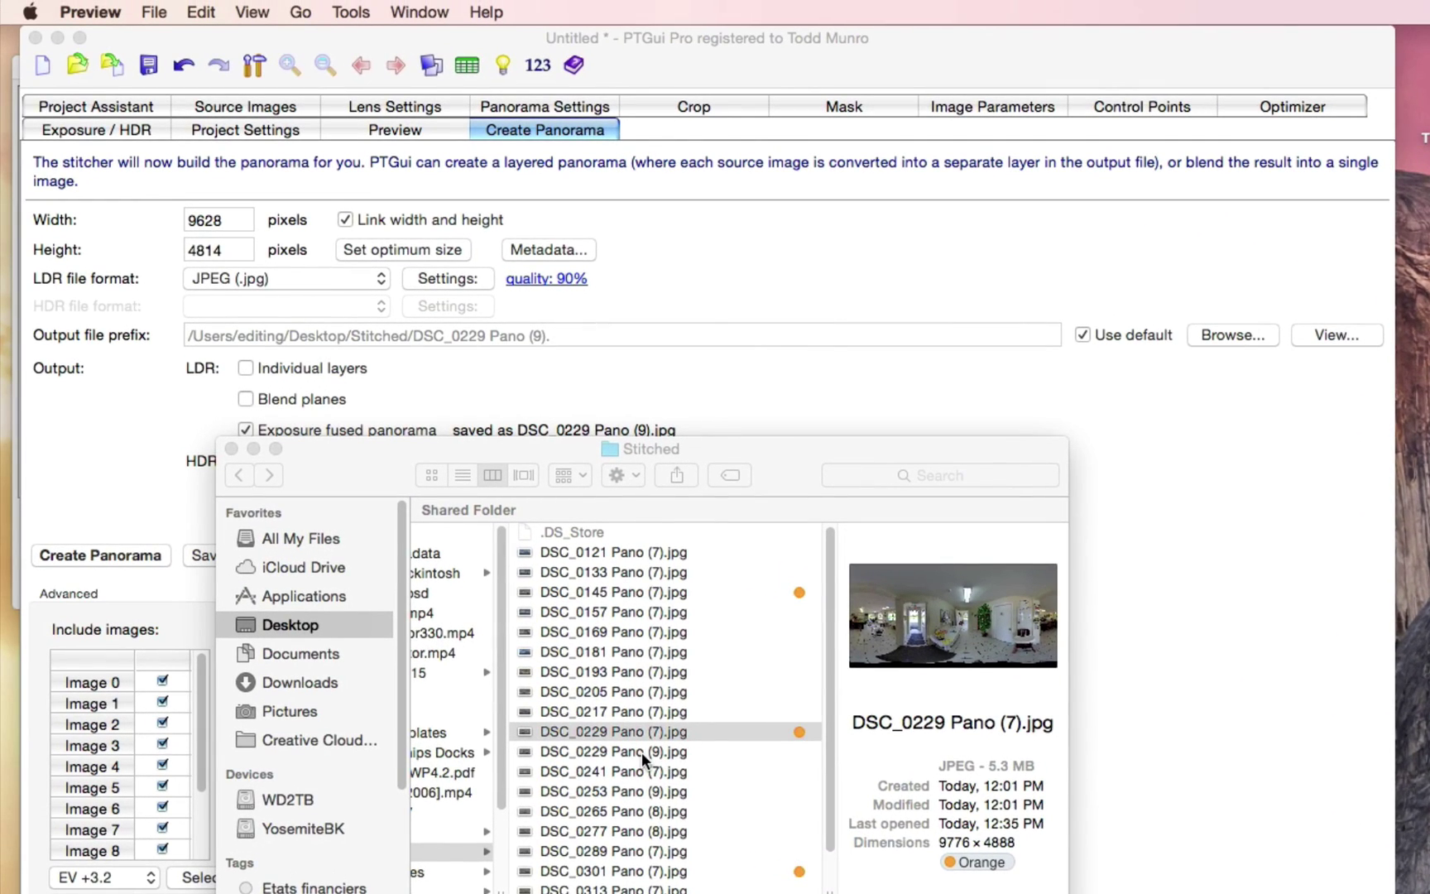
{"action": "left_click", "coordinate": [642, 753]}
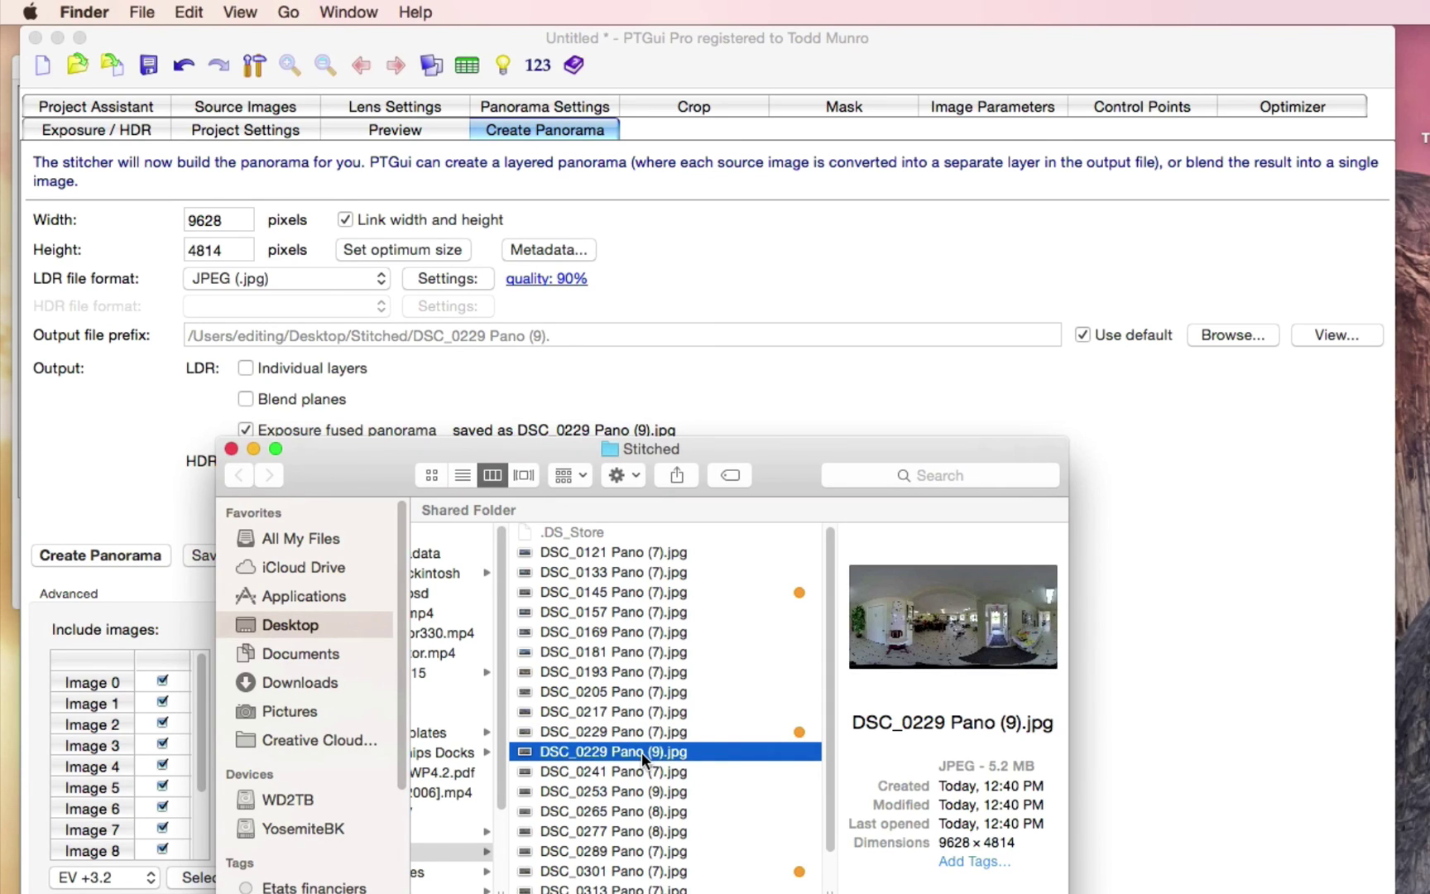
{"action": "left_click", "coordinate": [652, 591]}
{"action": "left_click", "coordinate": [660, 871]}
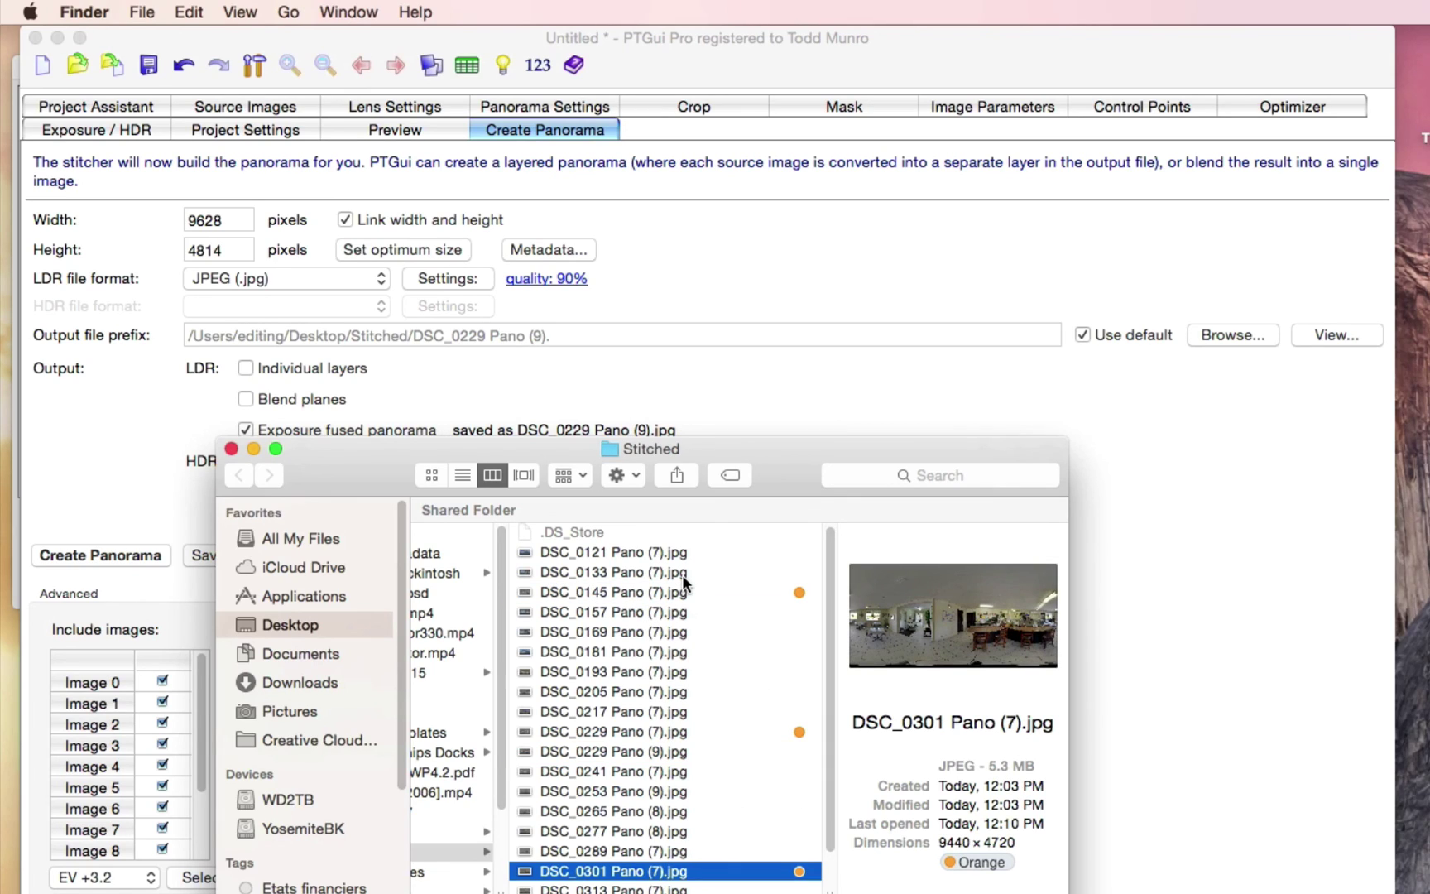